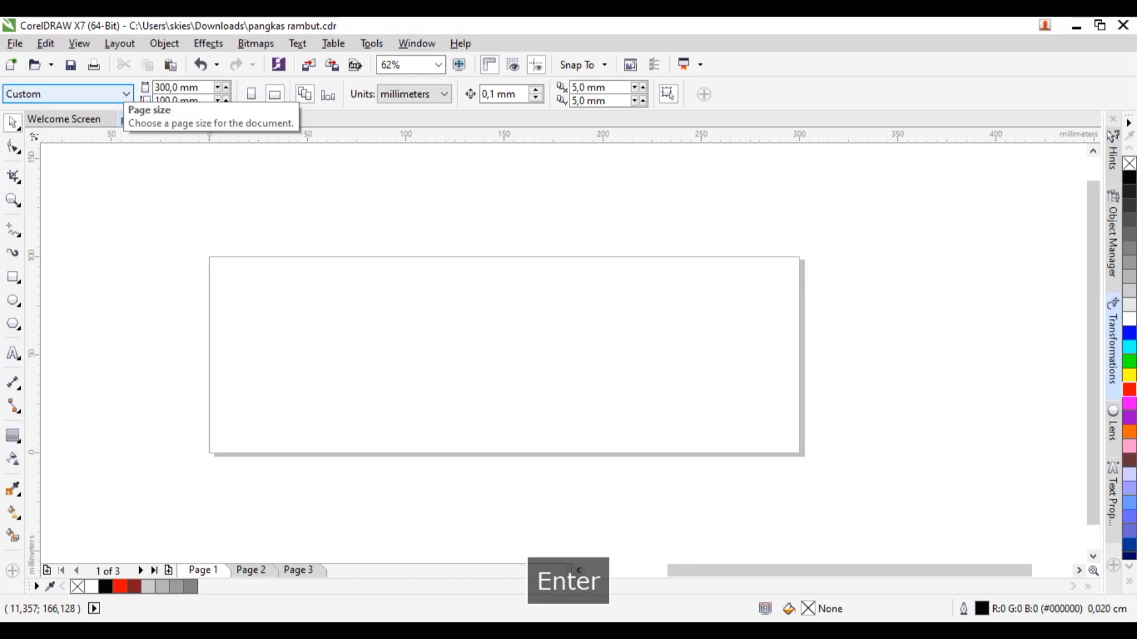
- Add the artistic text "PANGKAS RAMBUT" in the upper part of the page
{"action": "key", "text": "z"}
{"action": "left_click_drag", "start_coordinate": [181, 237], "coordinate": [817, 474]}
{"action": "left_click", "coordinate": [13, 354]}
{"action": "left_click", "coordinate": [392, 292]}
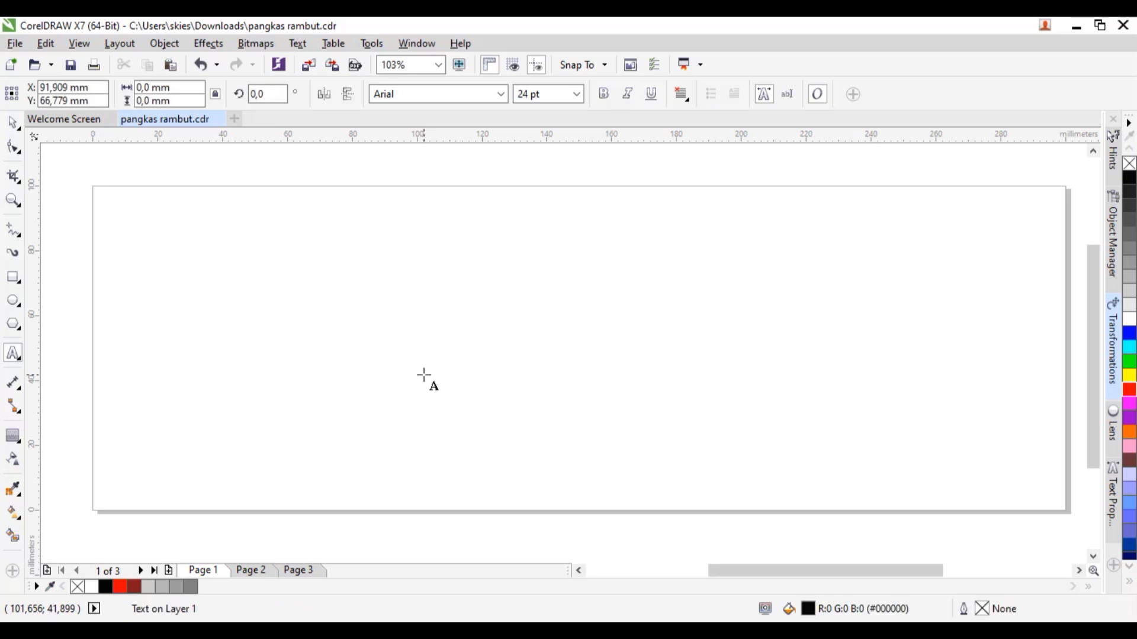
{"action": "type", "text": "PANGKAS RAMBUT"}
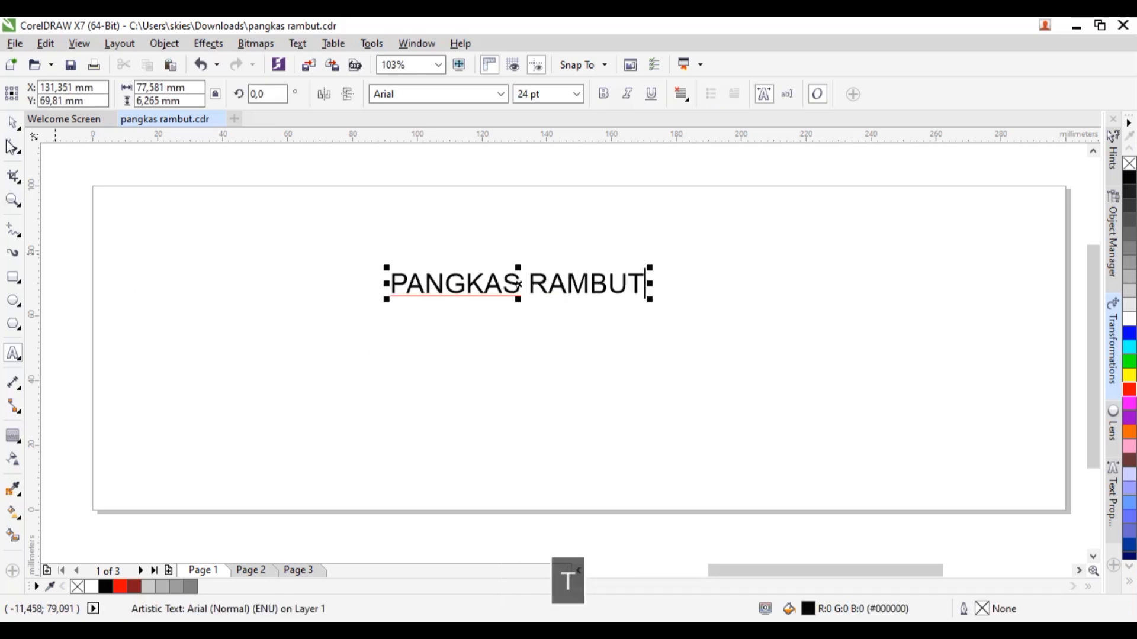
- Move the PANGKAS RAMBUT text toward the page's upper right and set its font to Freshman
{"action": "left_click", "coordinate": [13, 123]}
{"action": "left_click_drag", "start_coordinate": [442, 278], "coordinate": [732, 230]}
{"action": "left_click", "coordinate": [501, 93]}
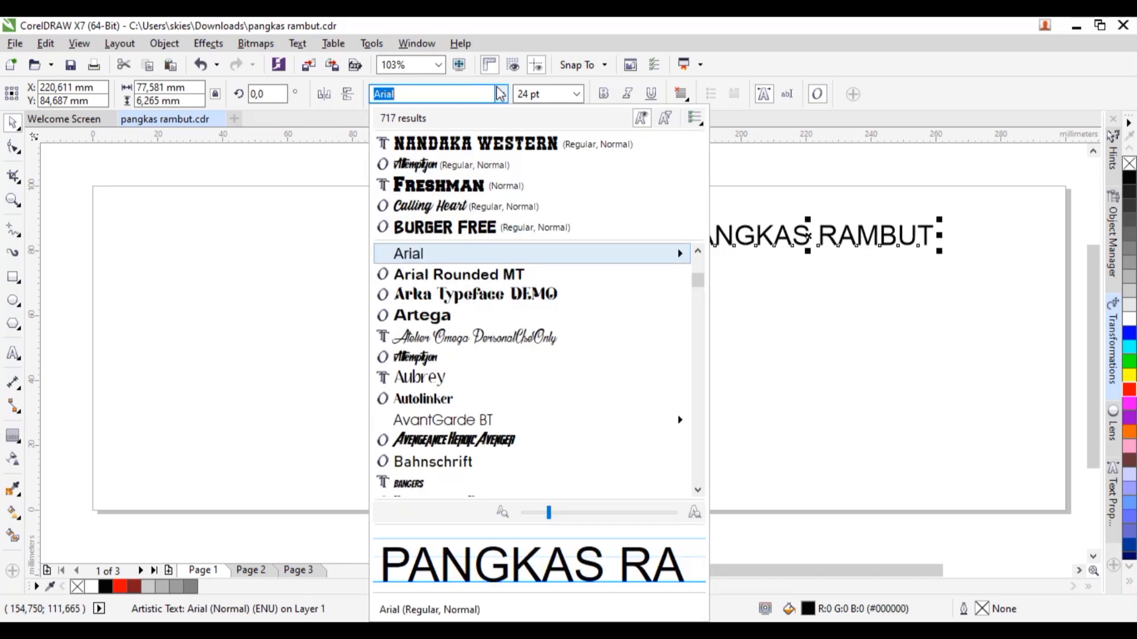
{"action": "left_click", "coordinate": [468, 185]}
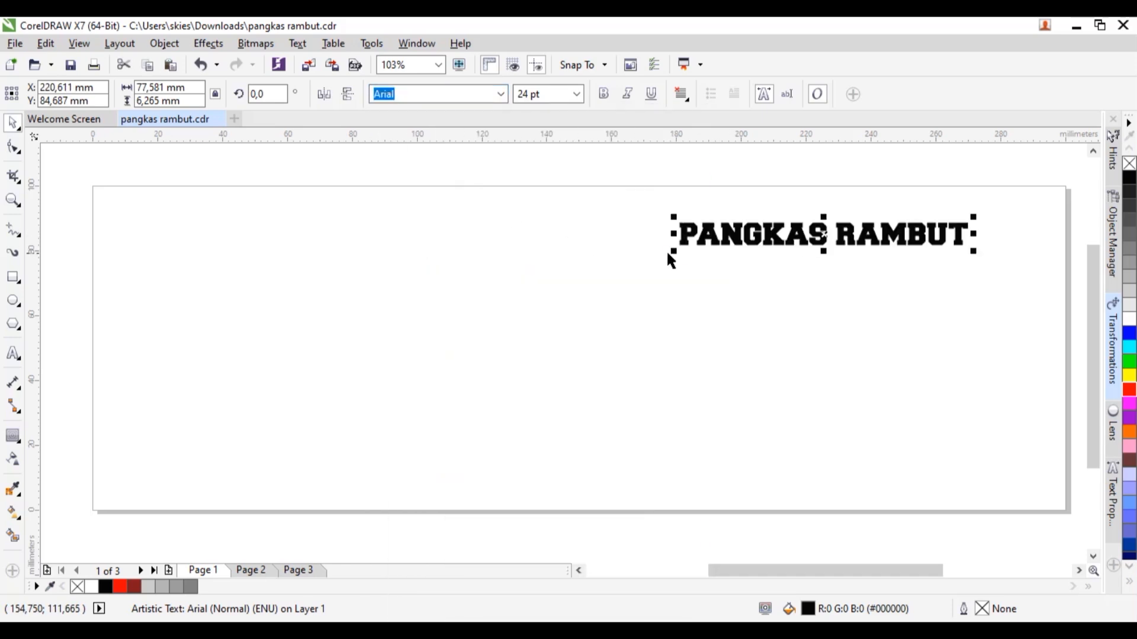
- Enlarge the text to about 232 mm wide and 18 mm high and position it across the page's upper half
{"action": "left_click_drag", "start_coordinate": [667, 257], "coordinate": [266, 396]}
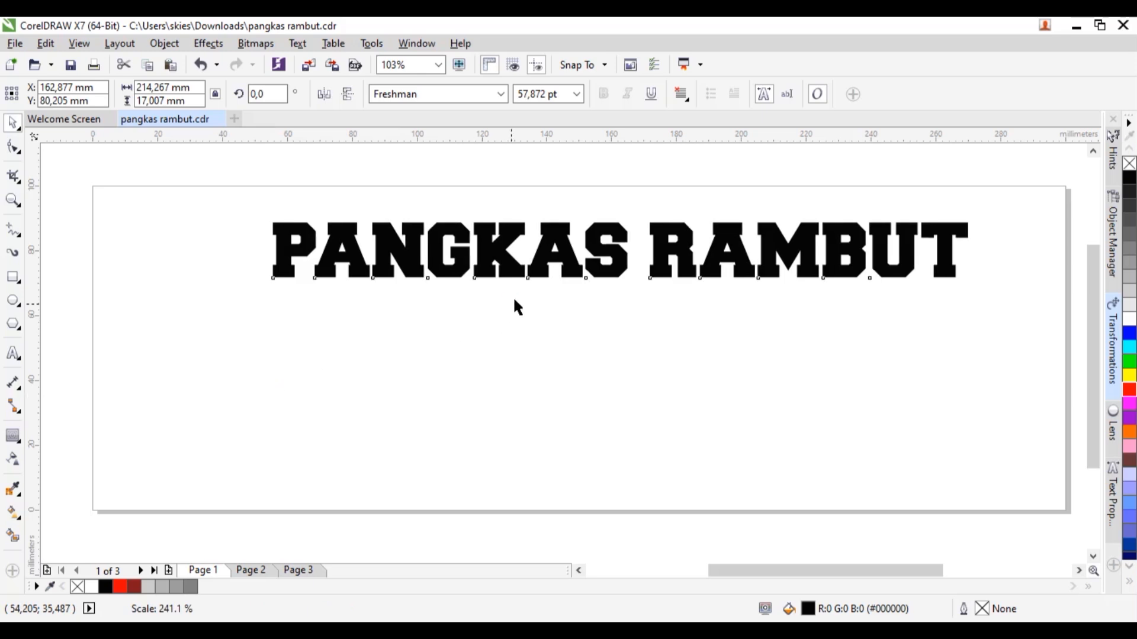
{"action": "left_click_drag", "start_coordinate": [513, 269], "coordinate": [419, 300]}
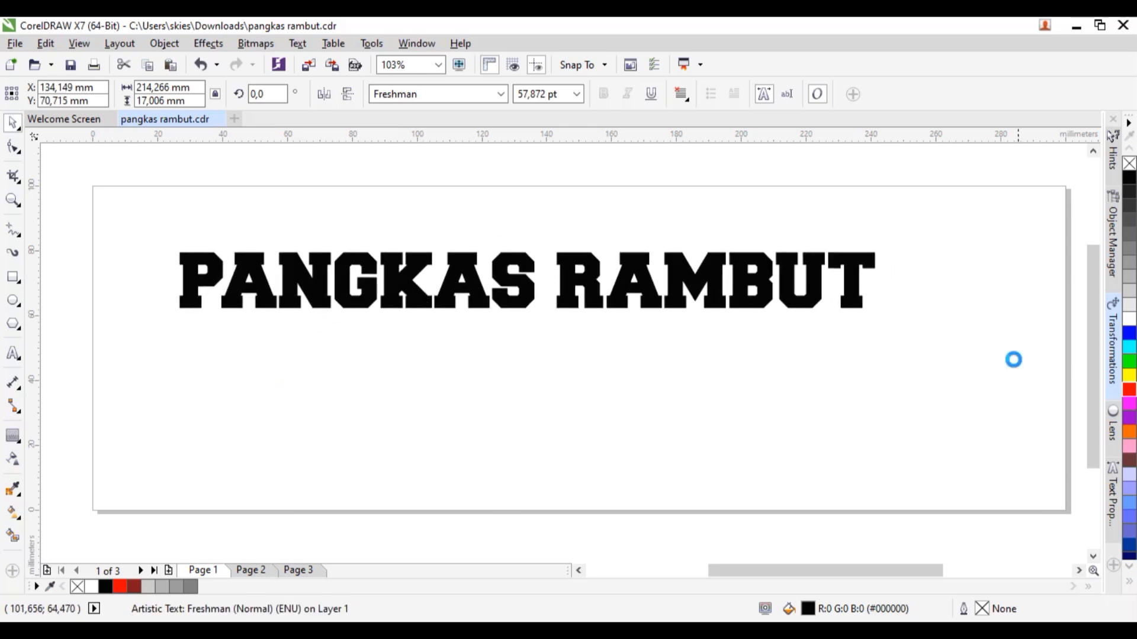
{"action": "left_click_drag", "start_coordinate": [880, 316], "coordinate": [934, 355]}
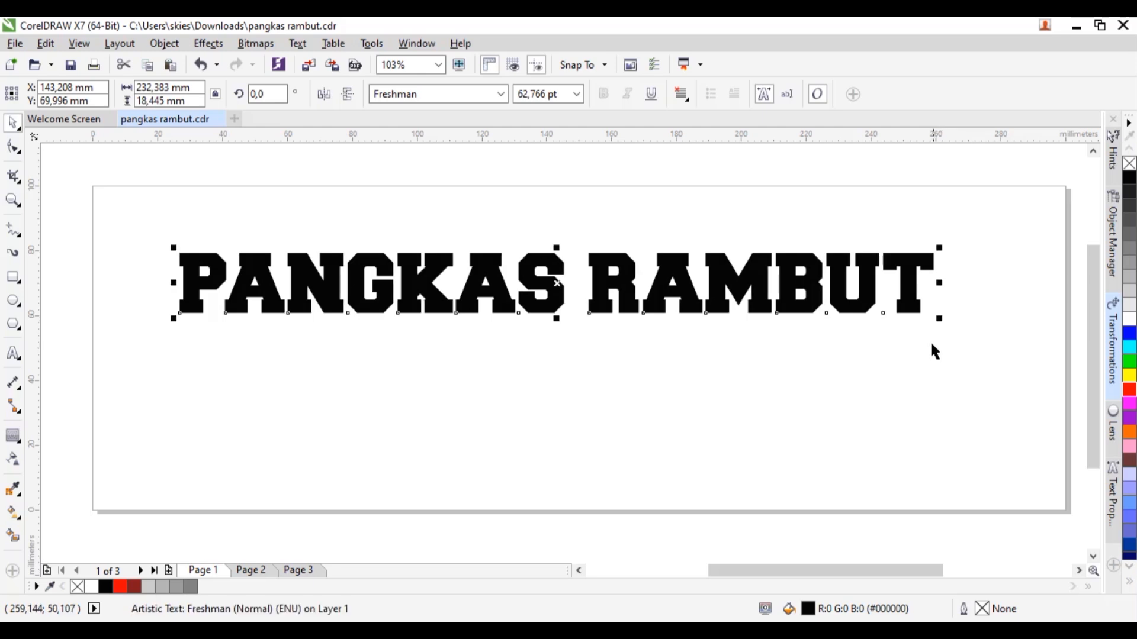
- Create a rectangle matching the page size and centre the text on it horizontally
{"action": "double_click", "coordinate": [19, 280]}
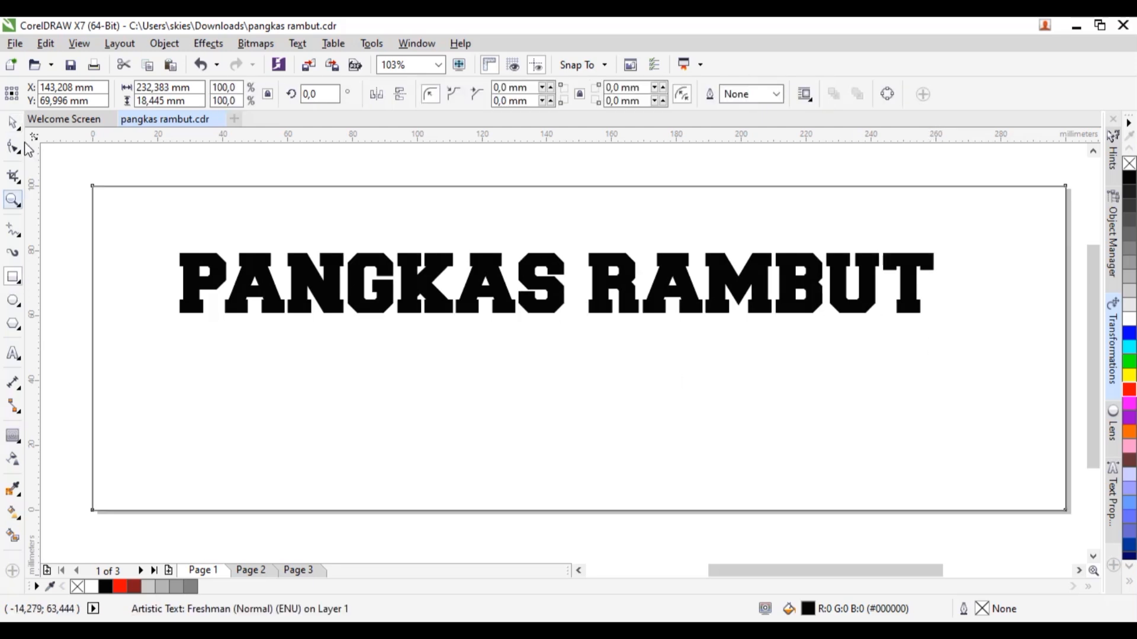
{"action": "key", "text": "Escape"}
{"action": "left_click", "coordinate": [187, 261]}
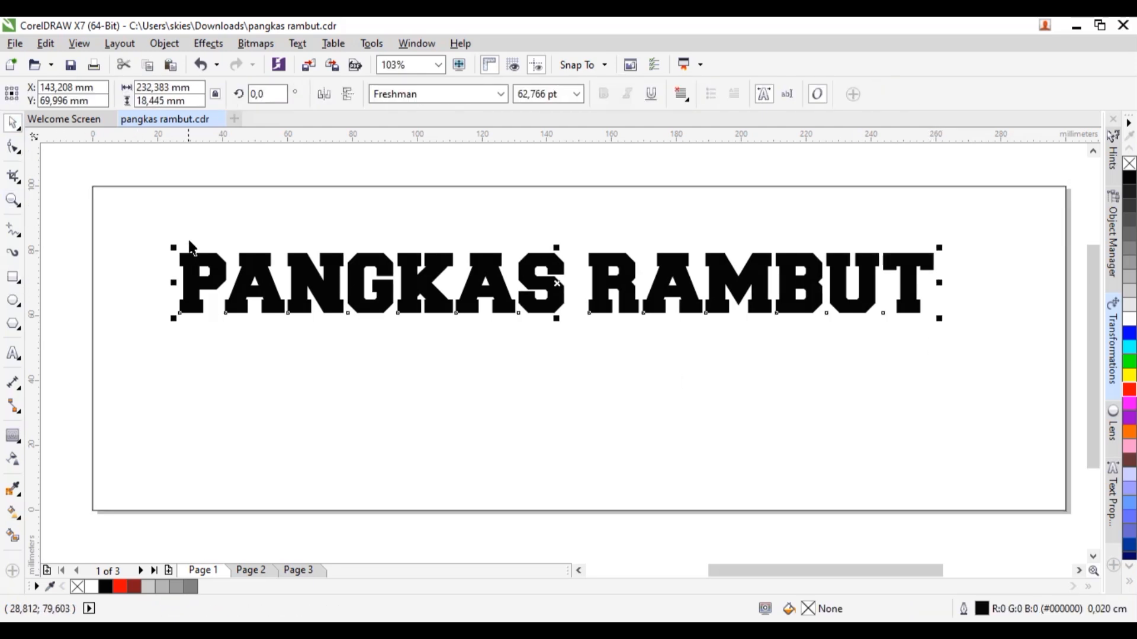
{"action": "left_click", "coordinate": [199, 223], "text": "shift"}
{"action": "key", "text": "c"}
{"action": "left_click", "coordinate": [217, 162]}
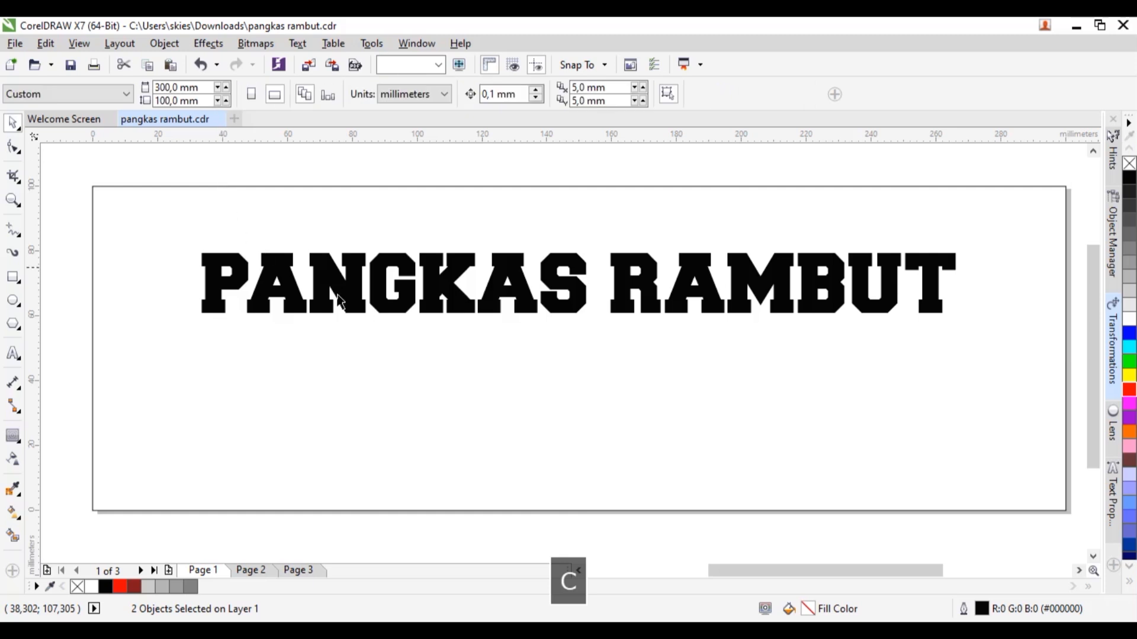
- Apply the Envelope tool to the text and pull its lower edge down until it is about 49 mm tall
{"action": "left_click", "coordinate": [347, 300]}
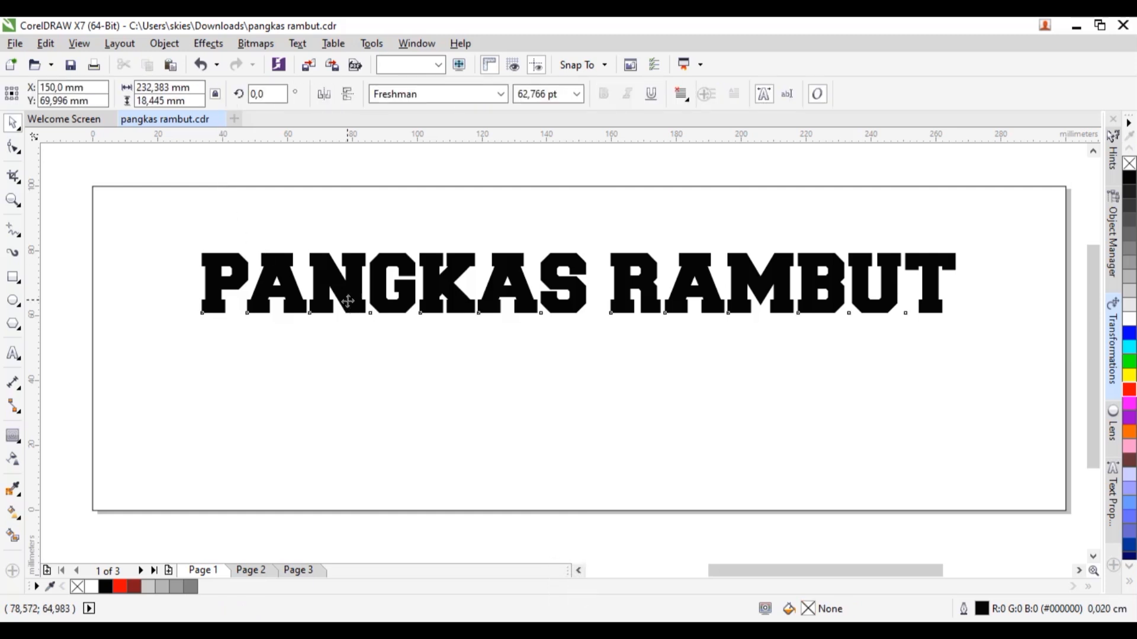
{"action": "left_click", "coordinate": [13, 443]}
{"action": "left_click", "coordinate": [89, 509]}
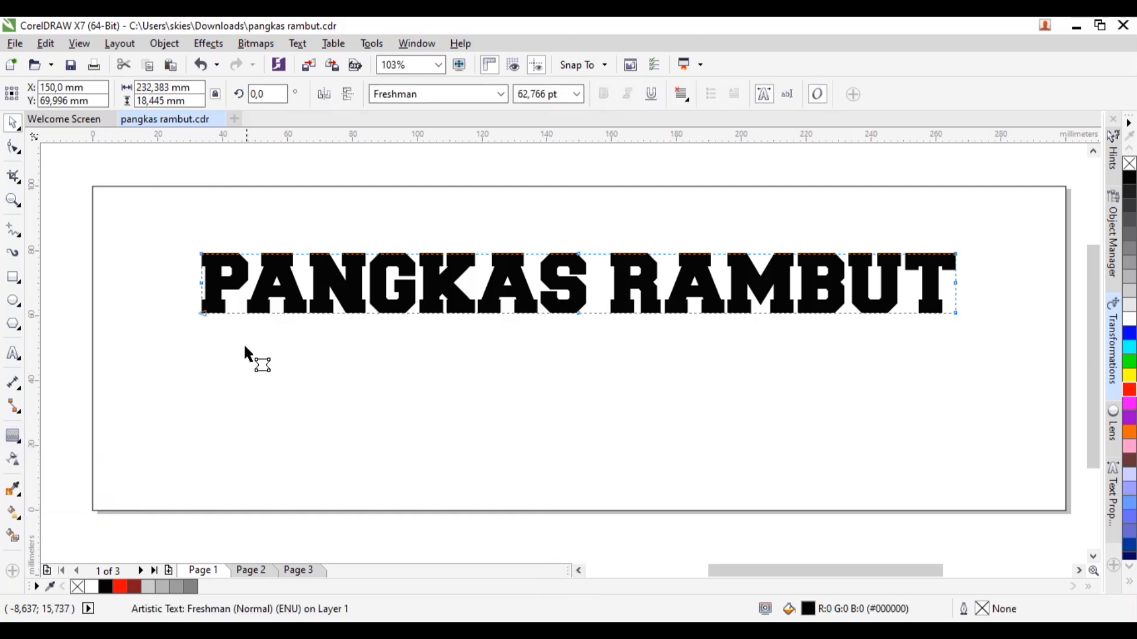
{"action": "left_click_drag", "start_coordinate": [185, 356], "coordinate": [958, 409]}
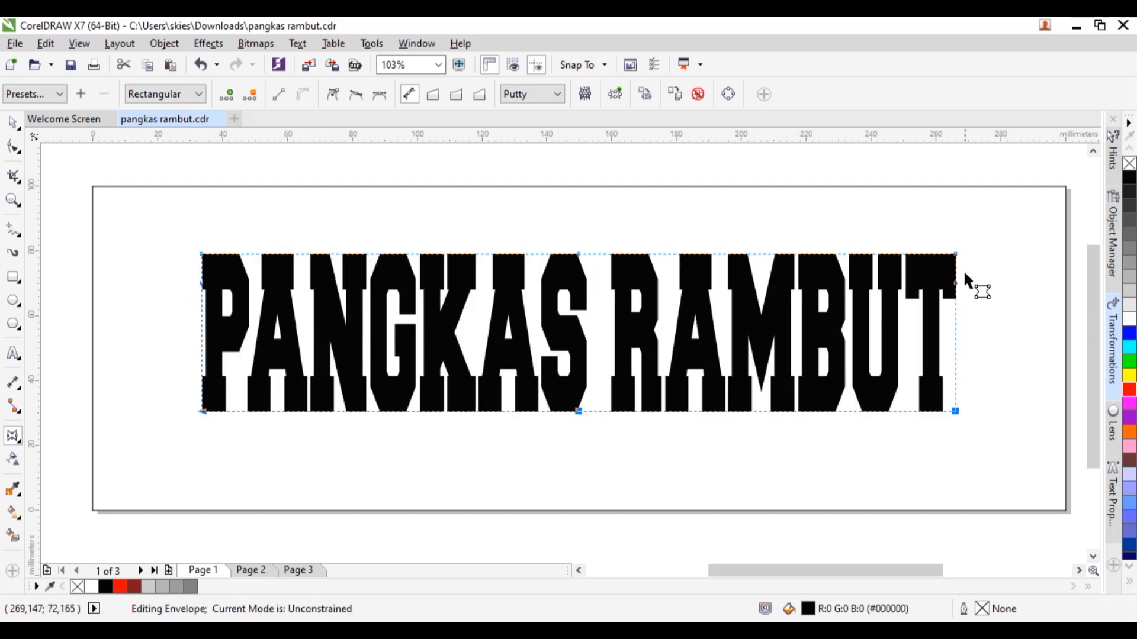
- Delete the middle nodes of the text envelope and curve its bottom edge upward into an arch
{"action": "left_click", "coordinate": [125, 310]}
{"action": "key", "text": "Delete"}
{"action": "left_click_drag", "start_coordinate": [470, 203], "coordinate": [647, 458]}
{"action": "key", "text": "Delete"}
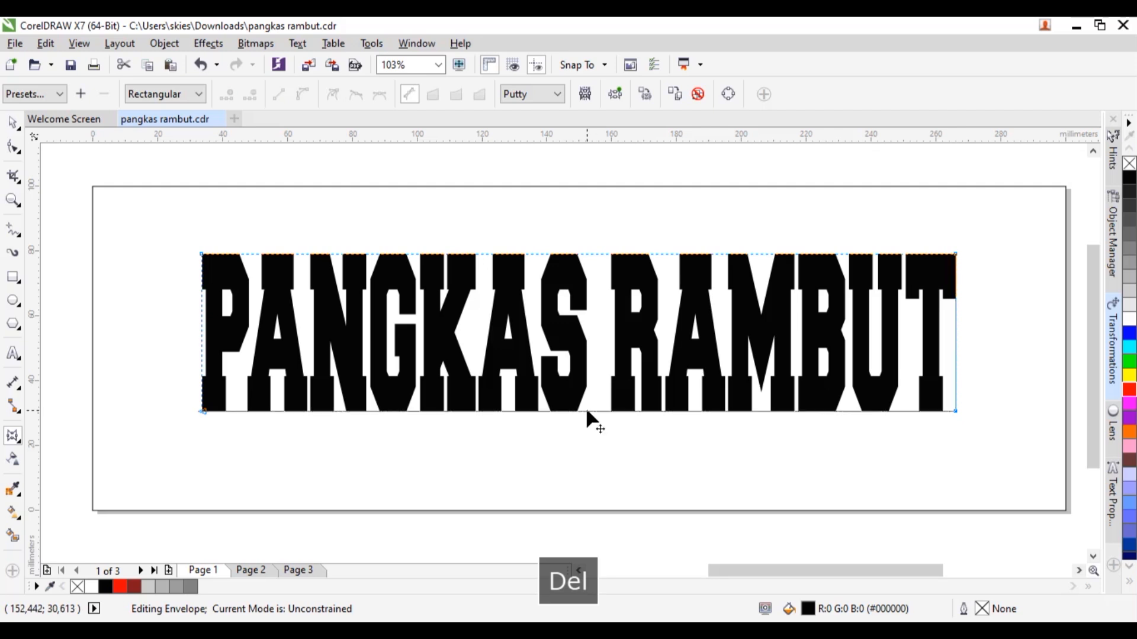
{"action": "left_click", "coordinate": [586, 410]}
{"action": "left_click_drag", "start_coordinate": [586, 411], "coordinate": [595, 365]}
- Move the arched text vertically so its centre sits at about Y 57 mm
{"action": "key", "text": "space"}
{"action": "left_click_drag", "start_coordinate": [700, 273], "coordinate": [703, 254]}
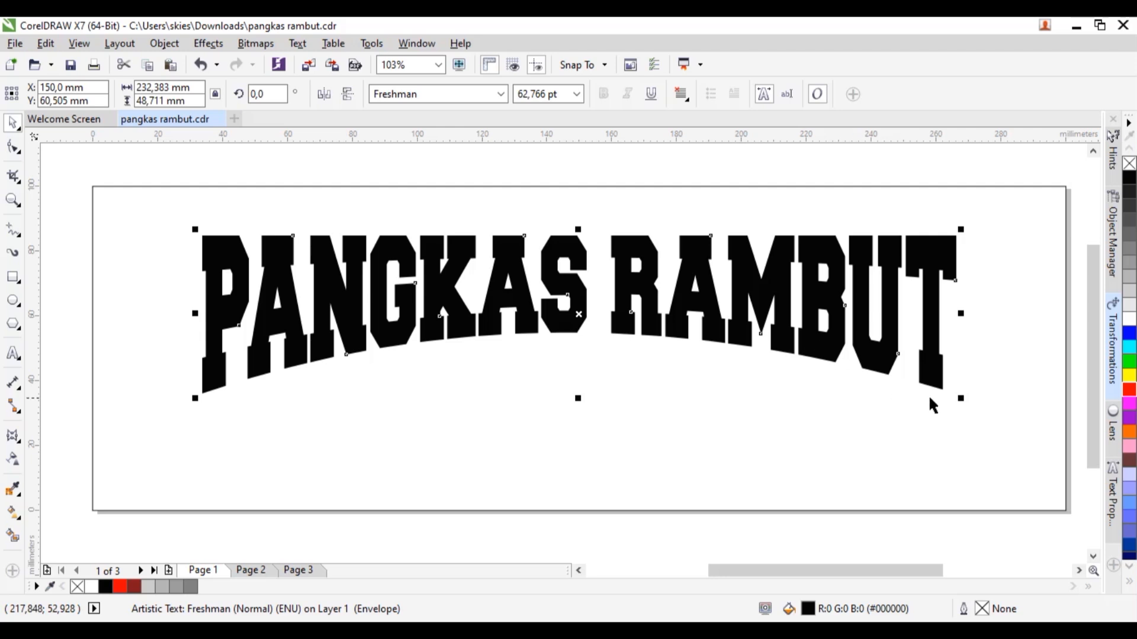
{"action": "left_click_drag", "start_coordinate": [933, 335], "coordinate": [934, 346]}
{"action": "left_click", "coordinate": [484, 379]}
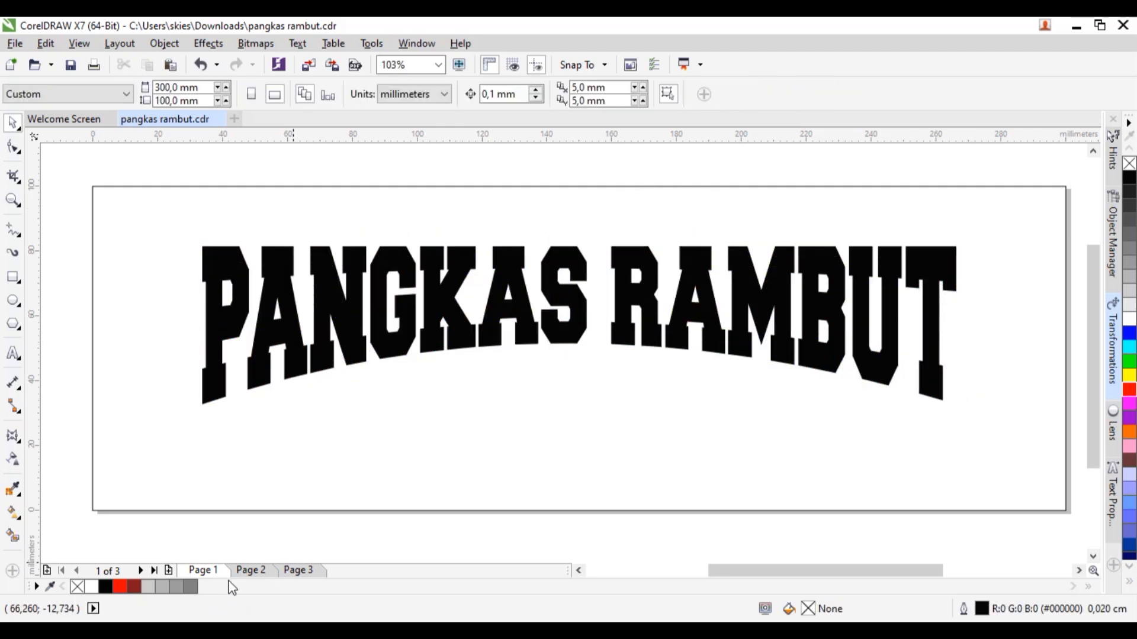
- Move the four barber graphics from Page 2 onto the desktop below the page and return to Page 1
{"action": "left_click", "coordinate": [251, 571]}
{"action": "left_click_drag", "start_coordinate": [802, 407], "coordinate": [1062, 507]}
{"action": "scroll", "coordinate": [664, 396], "scroll_direction": "down", "scroll_amount": 2}
{"action": "left_click_drag", "start_coordinate": [665, 396], "coordinate": [665, 553]}
{"action": "left_click", "coordinate": [203, 570]}
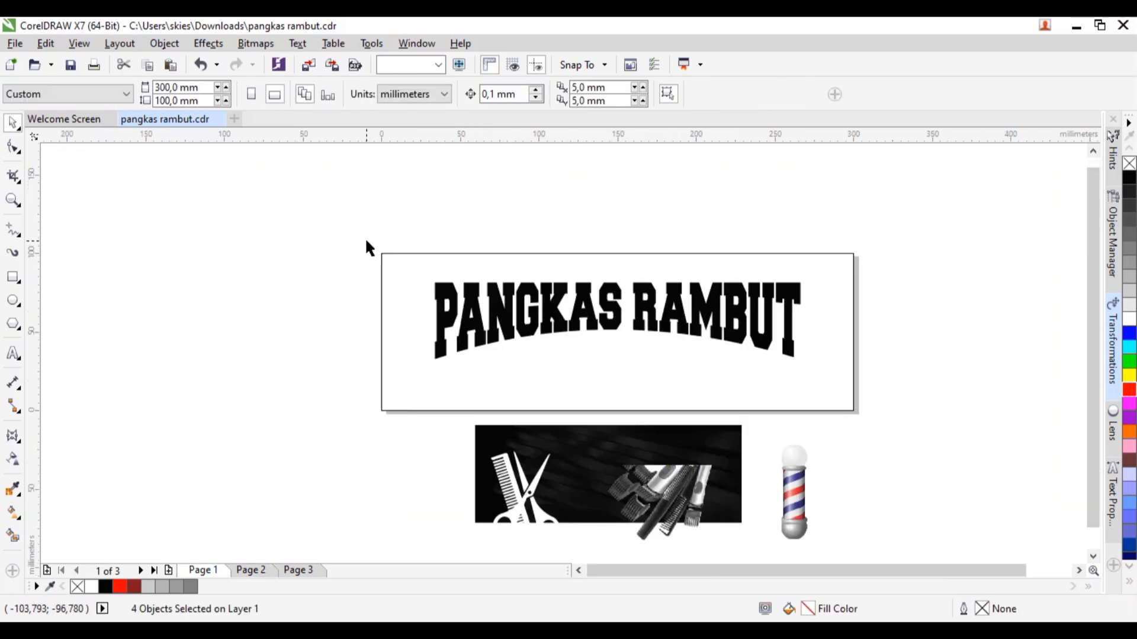
{"action": "key", "text": "z"}
{"action": "left_click_drag", "start_coordinate": [371, 235], "coordinate": [868, 540]}
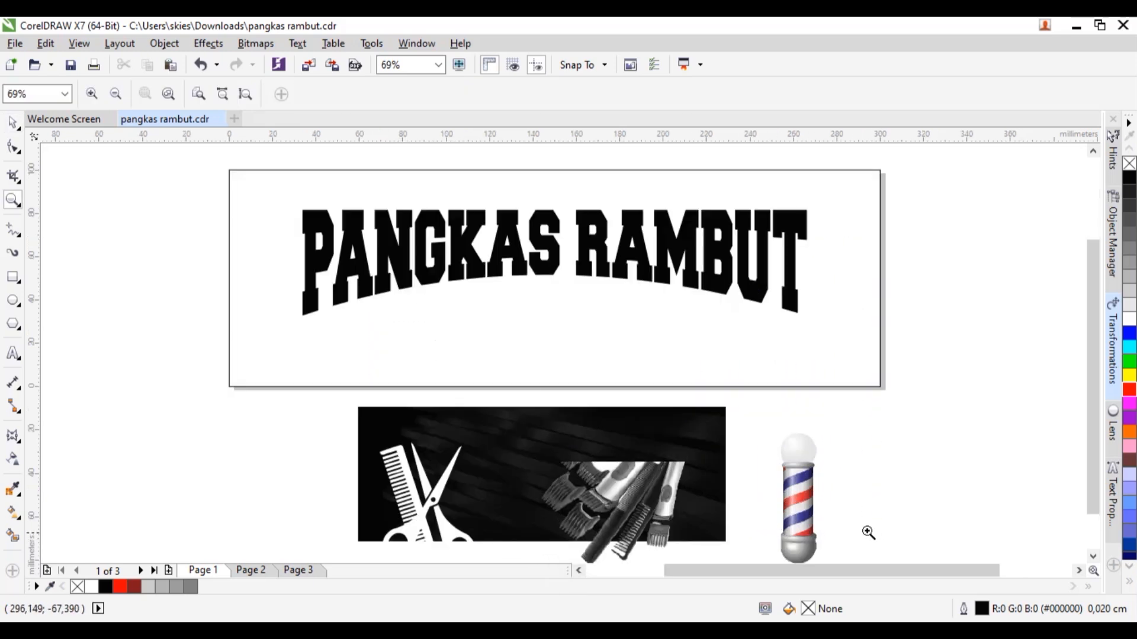
- PowerClip the dark background image inside the page-sized rectangle
{"action": "left_click", "coordinate": [8, 125]}
{"action": "left_click", "coordinate": [438, 415]}
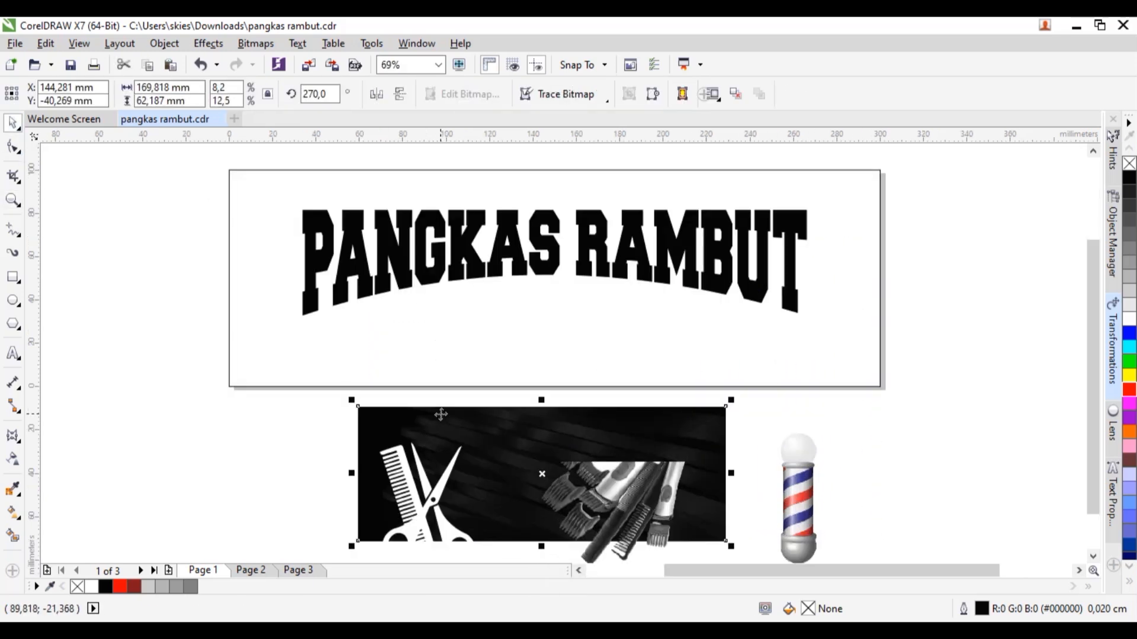
{"action": "right_click", "coordinate": [443, 413]}
{"action": "left_click", "coordinate": [505, 157]}
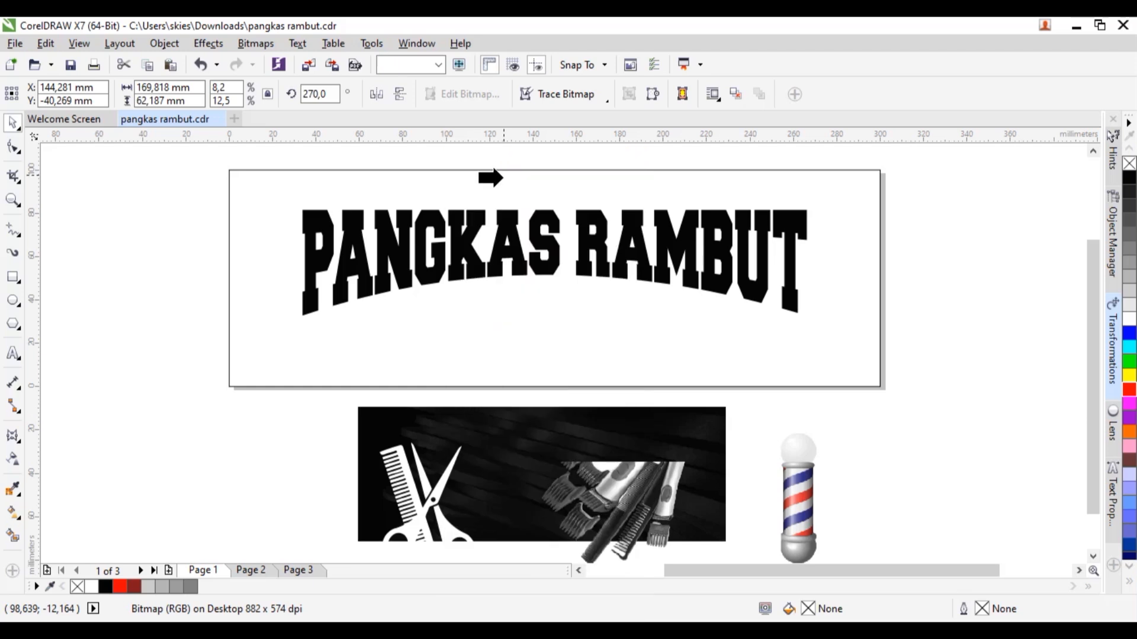
{"action": "left_click", "coordinate": [505, 181]}
- Edit the PowerClip contents and enlarge the dark background to about 311 by 114 mm so it covers the rectangle
{"action": "left_click", "coordinate": [537, 408]}
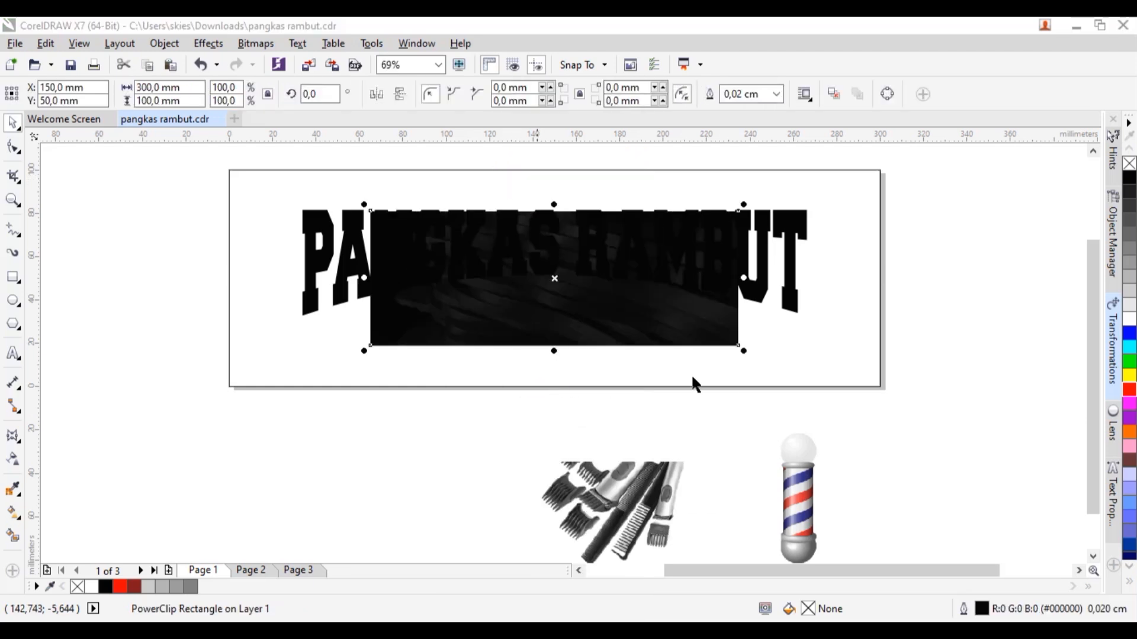
{"action": "left_click_drag", "start_coordinate": [809, 394], "coordinate": [889, 442]}
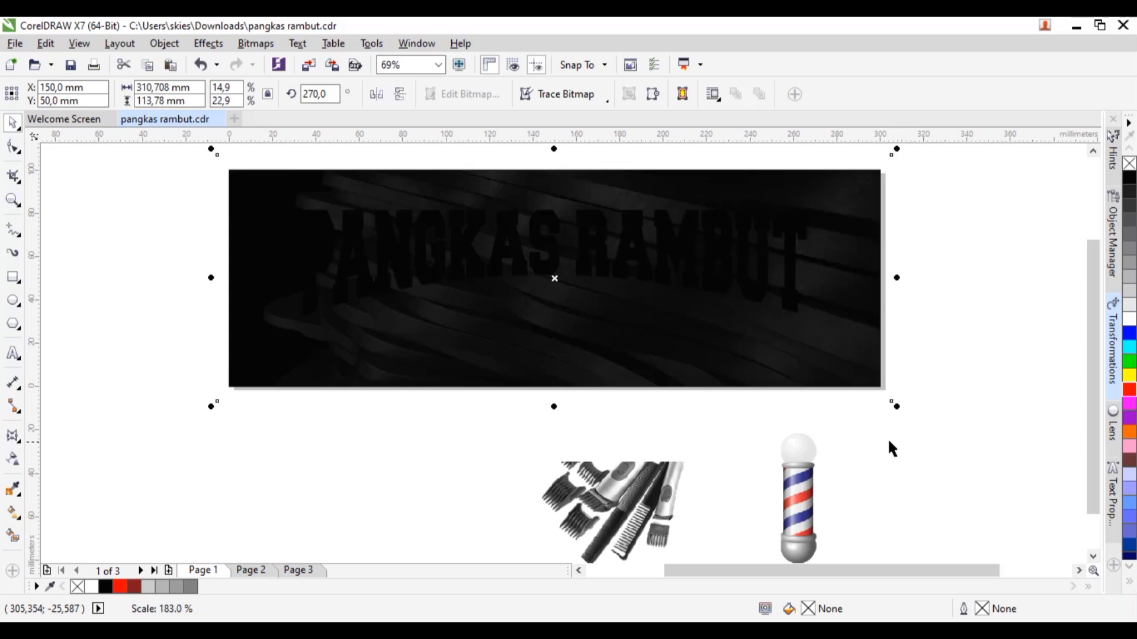
- Move the barber pole and the clippers image up onto the lower part of the banner
{"action": "left_click", "coordinate": [791, 303]}
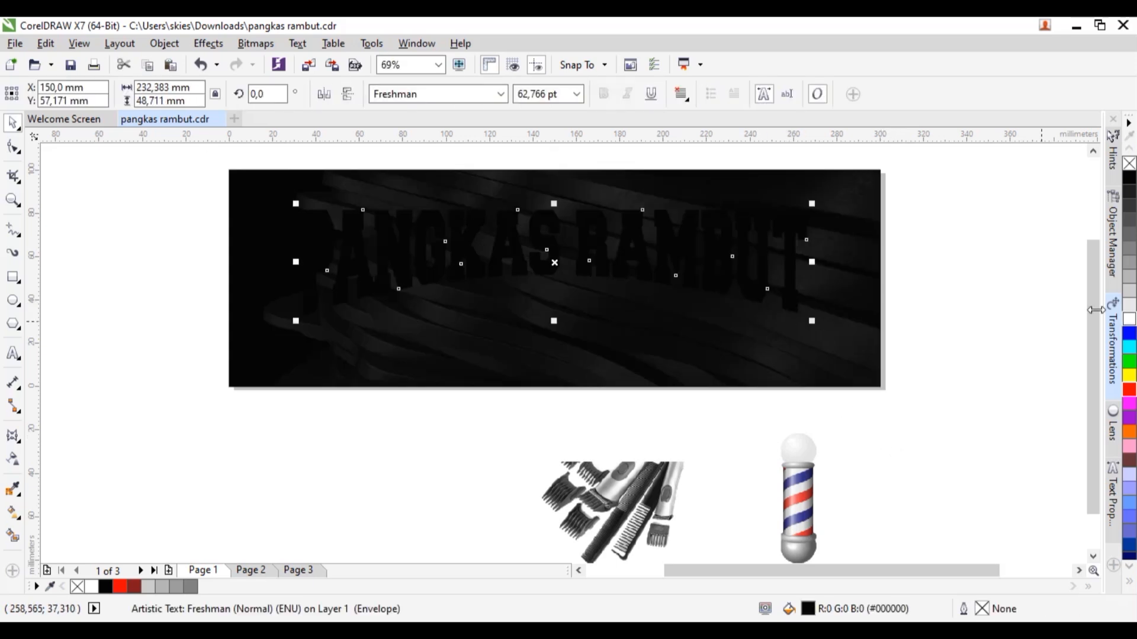
{"action": "left_click_drag", "start_coordinate": [797, 518], "coordinate": [705, 362]}
{"action": "left_click_drag", "start_coordinate": [648, 488], "coordinate": [633, 369]}
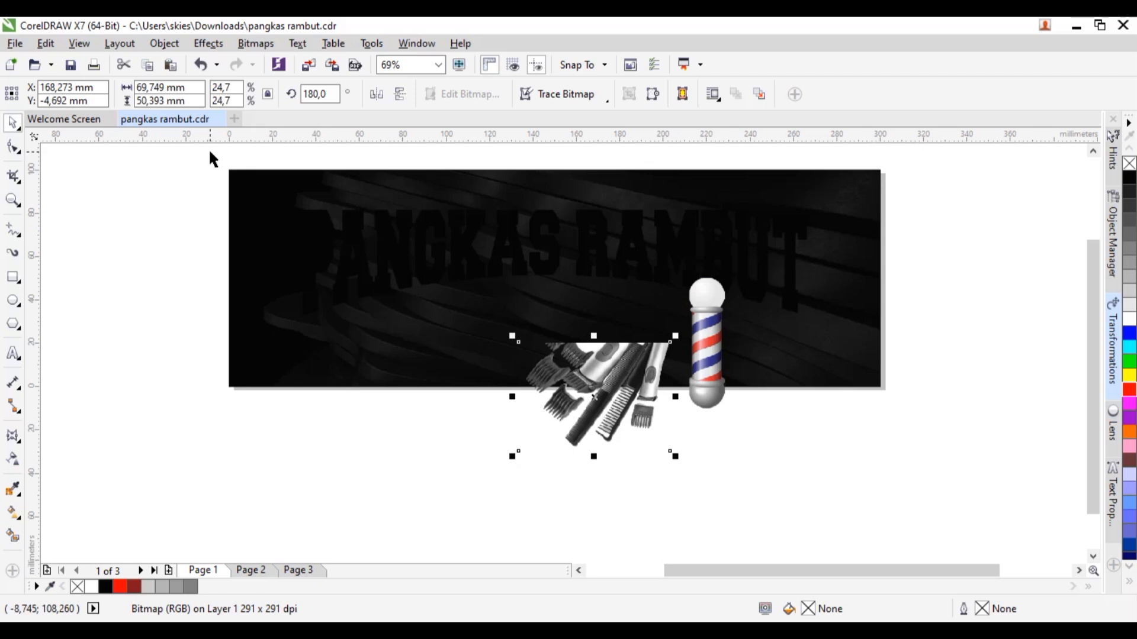
- Fill the arched PANGKAS RAMBUT text with white
{"action": "key", "text": "z"}
{"action": "left_click_drag", "start_coordinate": [223, 167], "coordinate": [906, 418]}
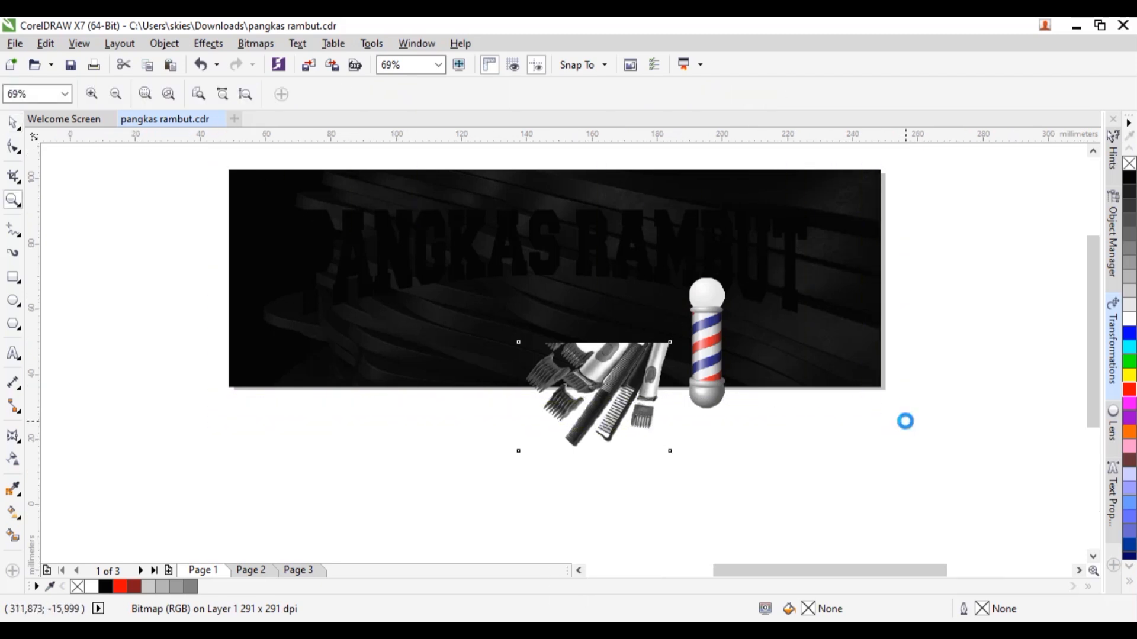
{"action": "left_click", "coordinate": [11, 123]}
{"action": "left_click", "coordinate": [243, 287]}
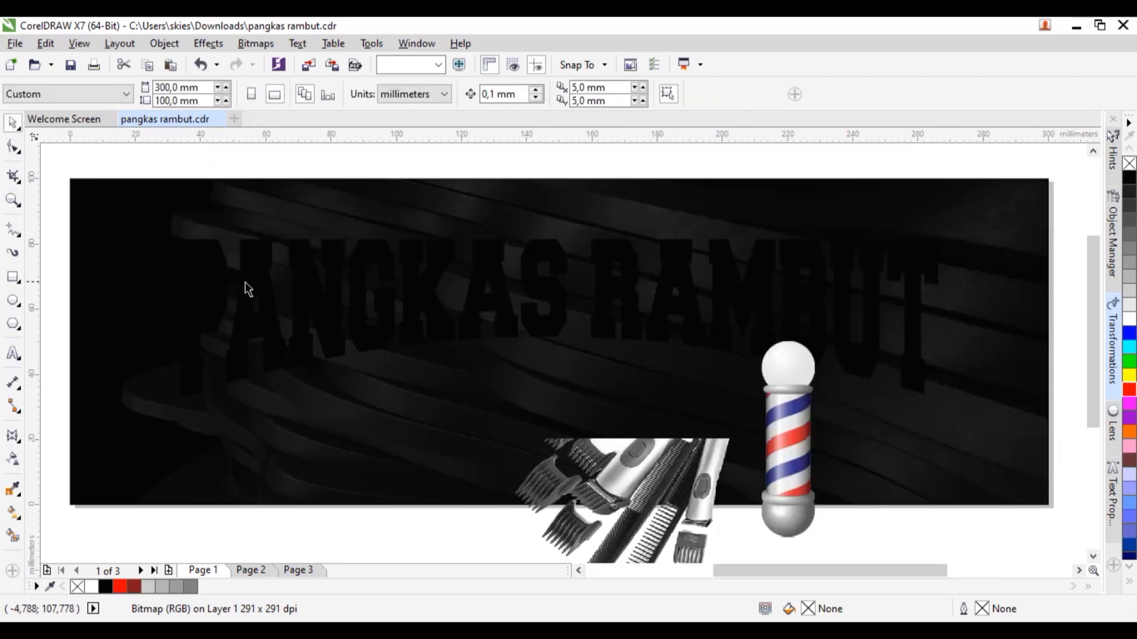
{"action": "left_click", "coordinate": [264, 269]}
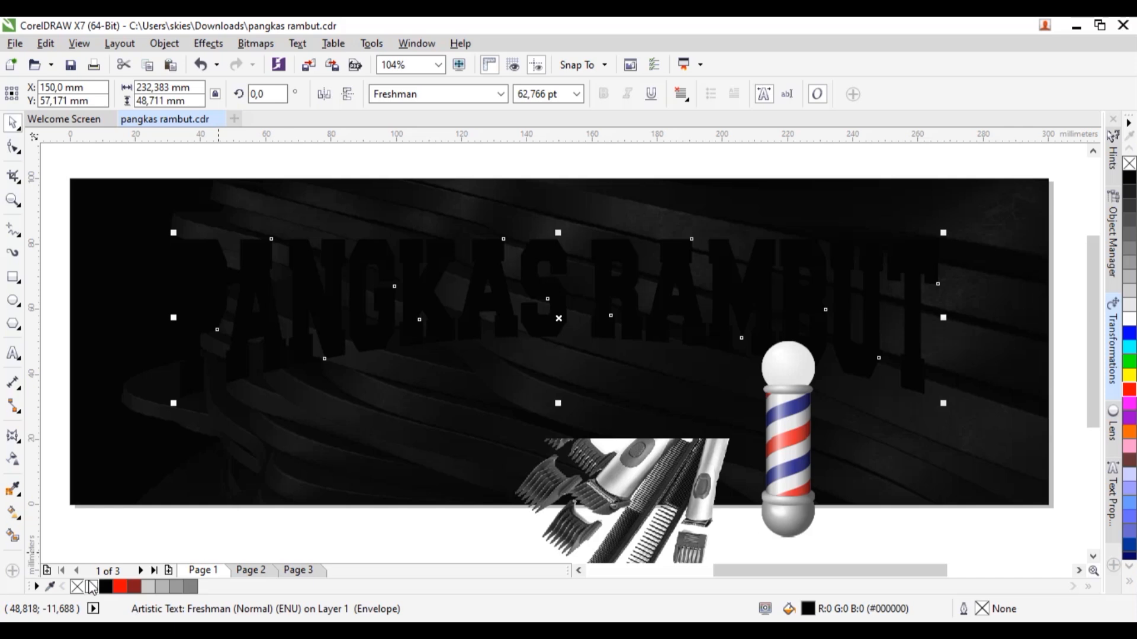
{"action": "left_click", "coordinate": [91, 587]}
{"action": "left_click", "coordinate": [498, 171]}
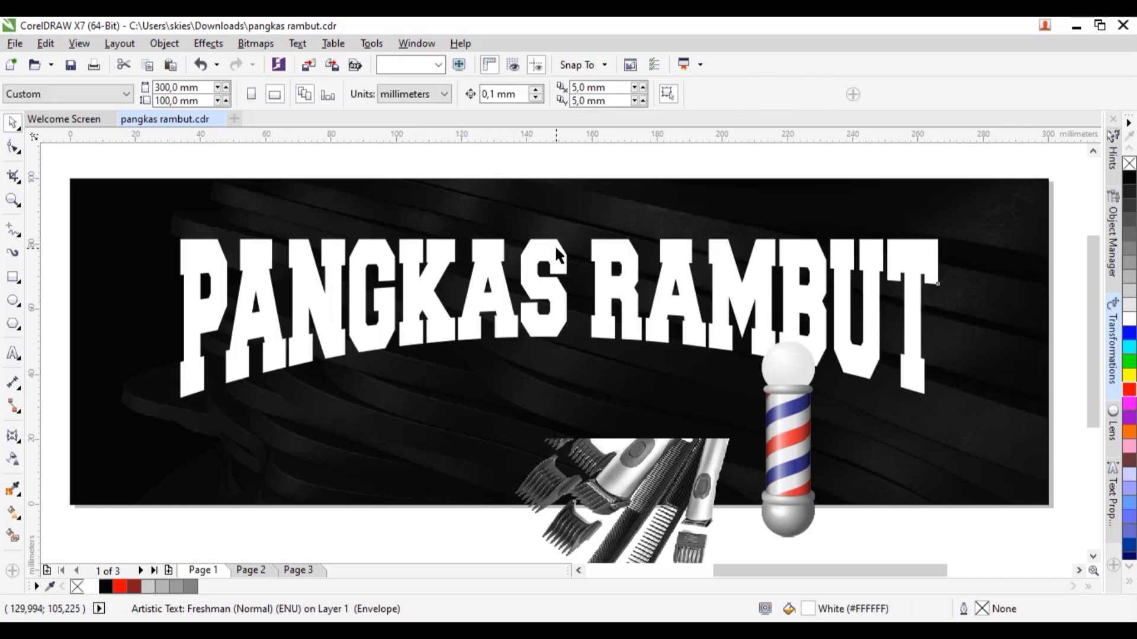
- Centre the white text horizontally on the background rectangle
{"action": "left_click", "coordinate": [555, 244]}
{"action": "left_click", "coordinate": [794, 207], "text": "shift"}
{"action": "key", "text": "c"}
{"action": "key", "text": "Escape"}
- Place a barber pole on each side of the text and mirror the left one horizontally
{"action": "left_click_drag", "start_coordinate": [789, 448], "coordinate": [126, 331]}
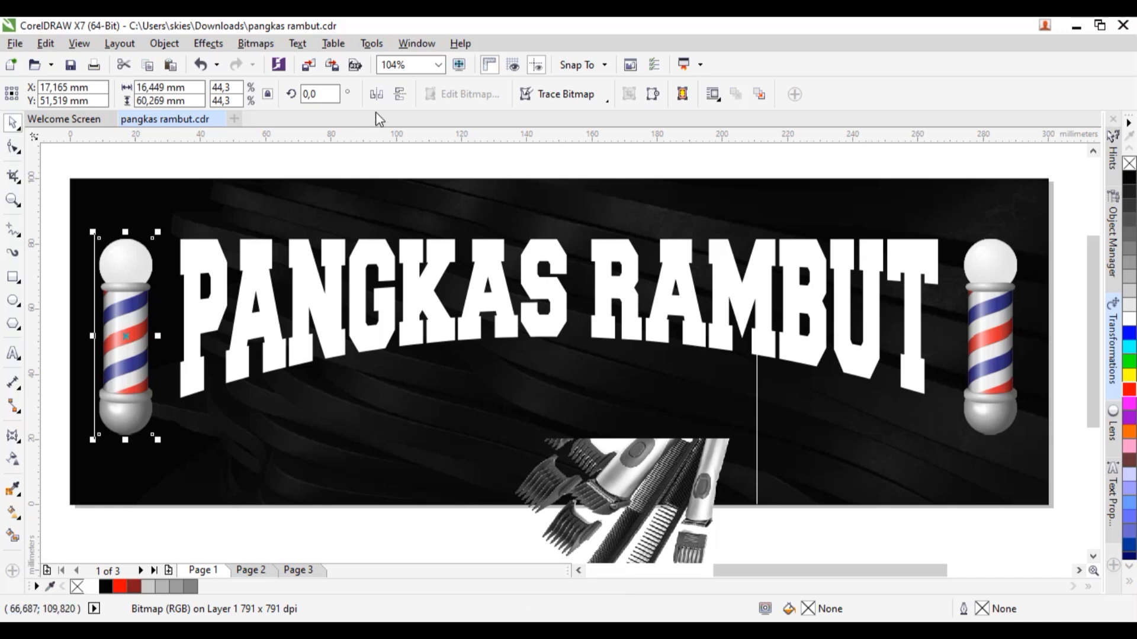
{"action": "left_click", "coordinate": [378, 94]}
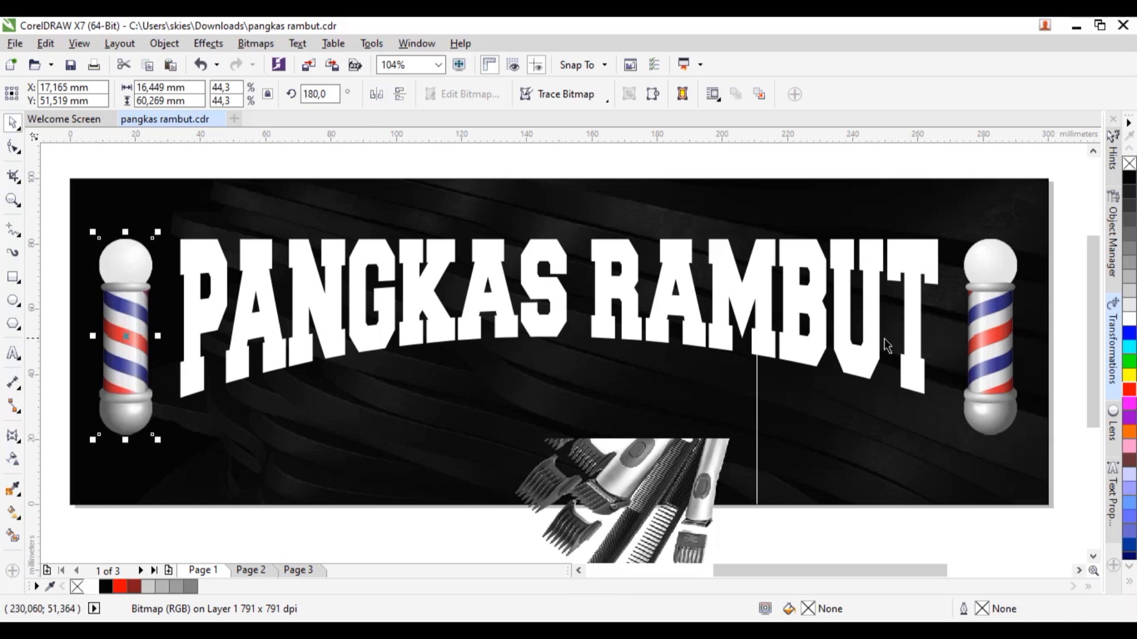
- Group the two barber poles and centre the group horizontally on the background
{"action": "left_click", "coordinate": [987, 340], "text": "shift"}
{"action": "key", "text": "ctrl+g"}
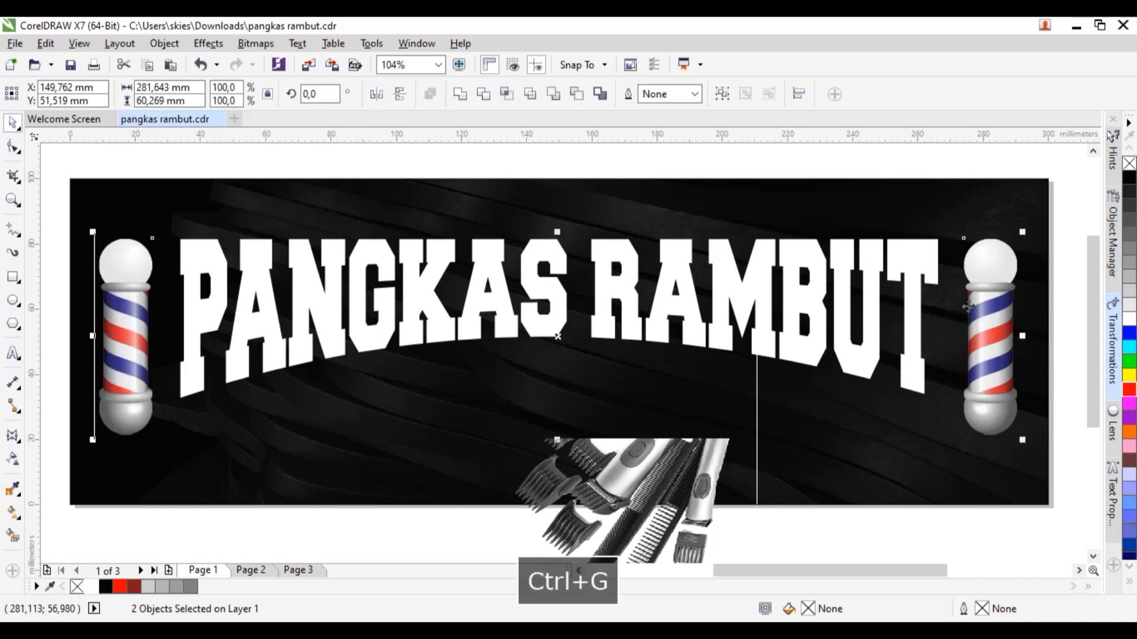
{"action": "left_click", "coordinate": [931, 214], "text": "shift"}
{"action": "key", "text": "c"}
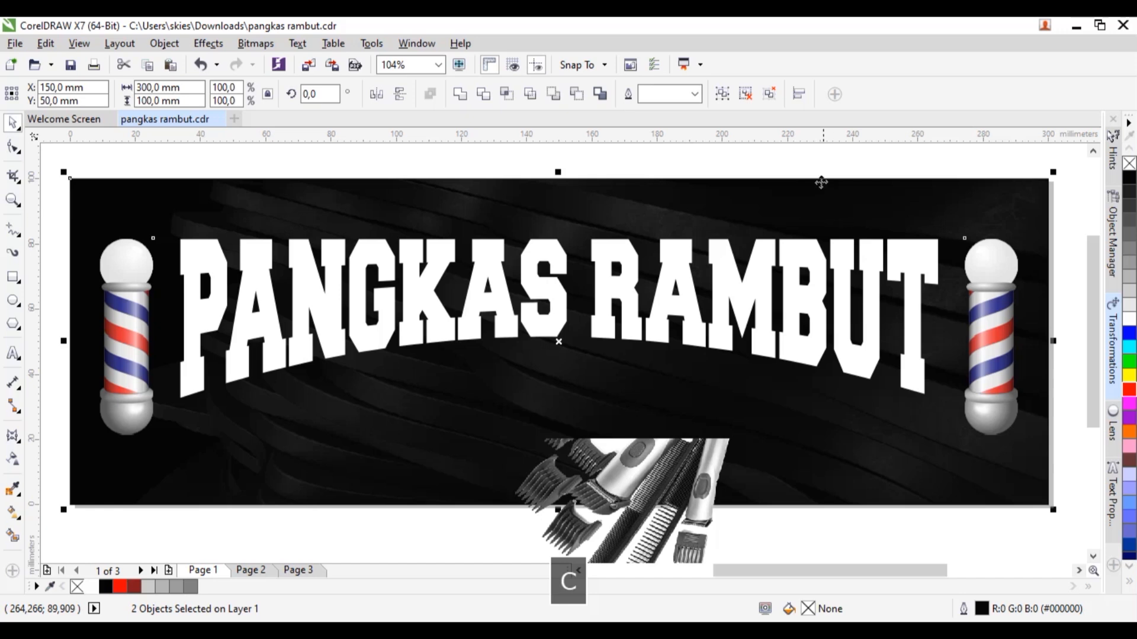
{"action": "left_click", "coordinate": [821, 155]}
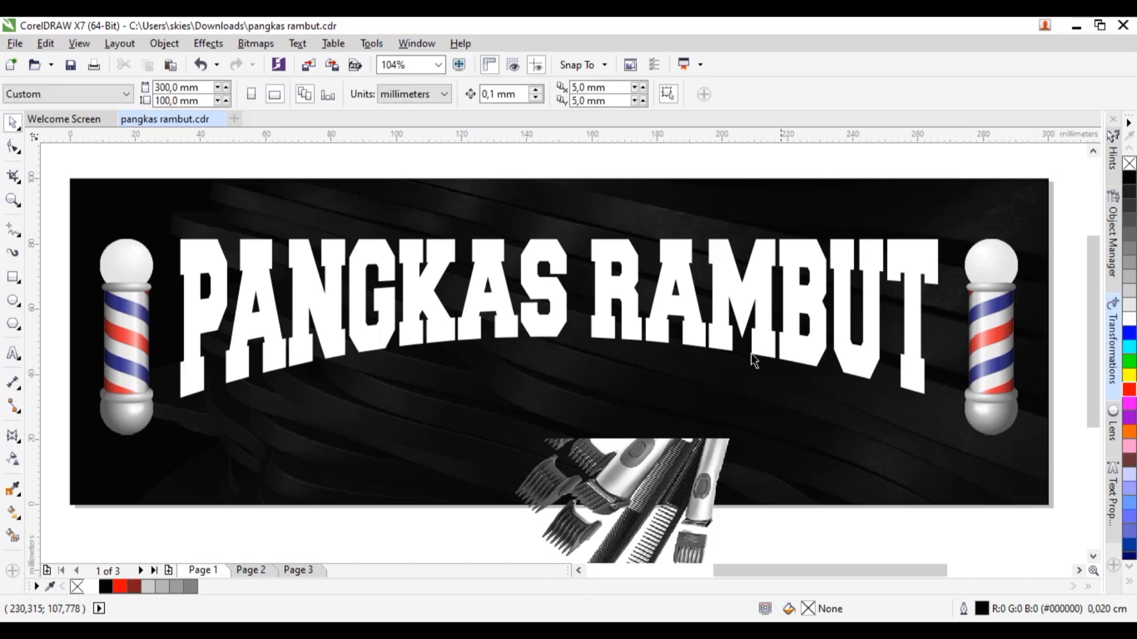
- Move the clippers image to the banner's upper-right corner
{"action": "left_click", "coordinate": [503, 437]}
{"action": "left_click_drag", "start_coordinate": [502, 437], "coordinate": [989, 186]}
{"action": "left_click_drag", "start_coordinate": [954, 231], "coordinate": [947, 243]}
- Create a horizontally mirrored copy of the clippers and place it in the upper-left corner at about X 30 mm
{"action": "left_click_drag", "start_coordinate": [1055, 253], "coordinate": [606, 253]}
{"action": "left_click_drag", "start_coordinate": [698, 255], "coordinate": [151, 255]}
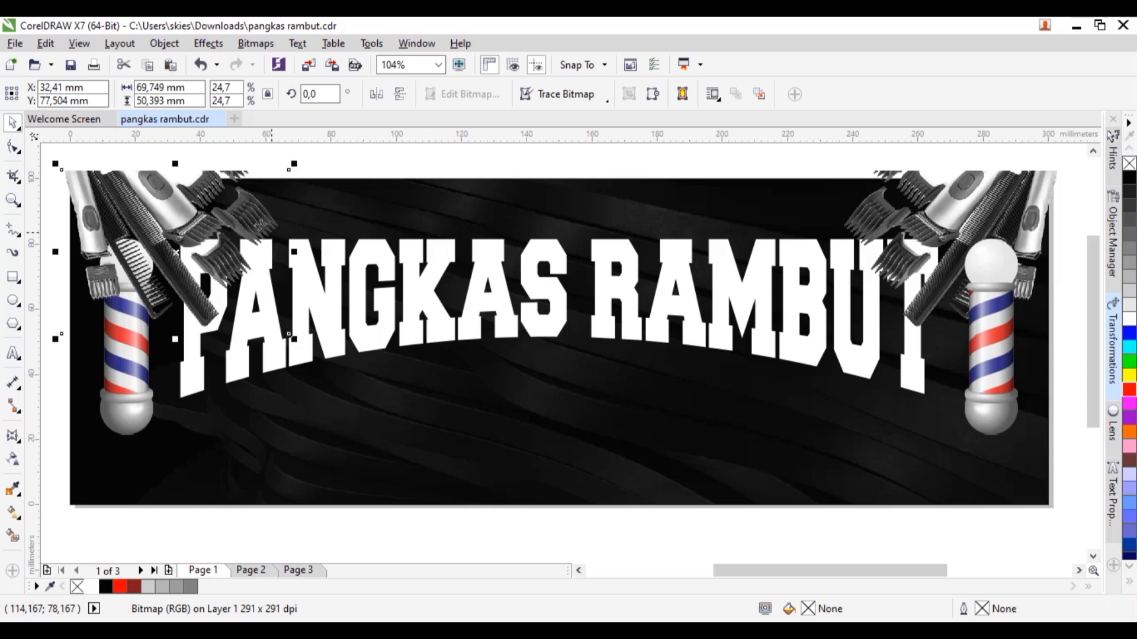
{"action": "left_click_drag", "start_coordinate": [259, 218], "coordinate": [252, 218]}
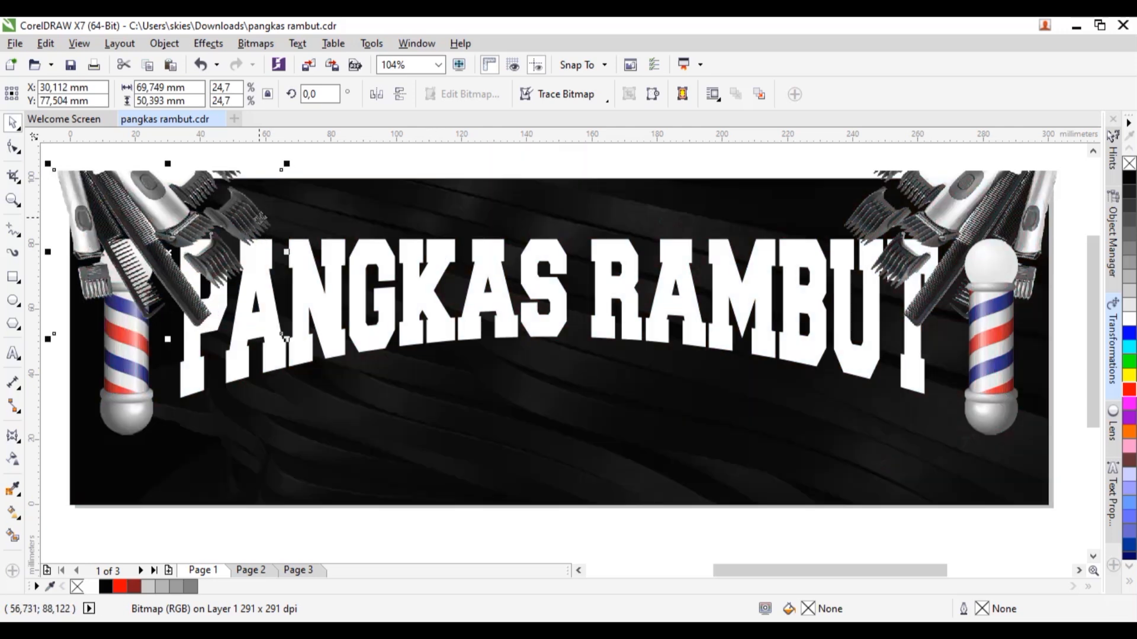
- Group the two clippers images and centre the group horizontally on the dark background
{"action": "left_click", "coordinate": [1010, 270], "text": "shift"}
{"action": "key", "text": "ctrl+g"}
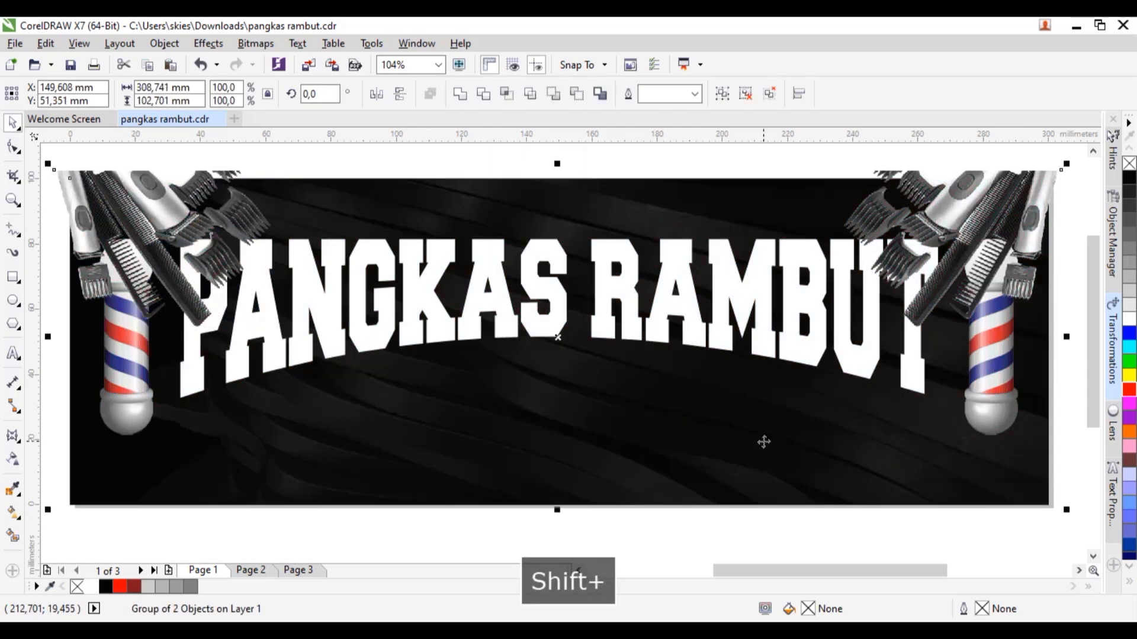
{"action": "left_click", "coordinate": [763, 442], "text": "shift"}
{"action": "key", "text": "c"}
- PowerClip the clippers group inside the dark background rectangle
{"action": "left_click", "coordinate": [772, 170]}
{"action": "right_click", "coordinate": [924, 213]}
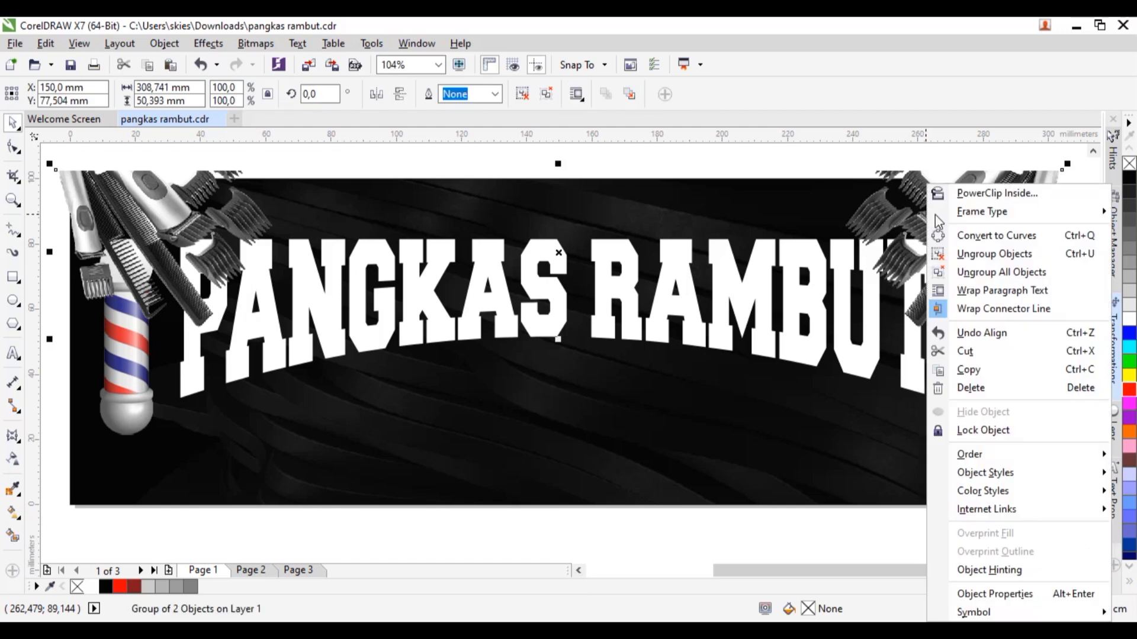
{"action": "left_click", "coordinate": [996, 115]}
{"action": "left_click", "coordinate": [813, 423]}
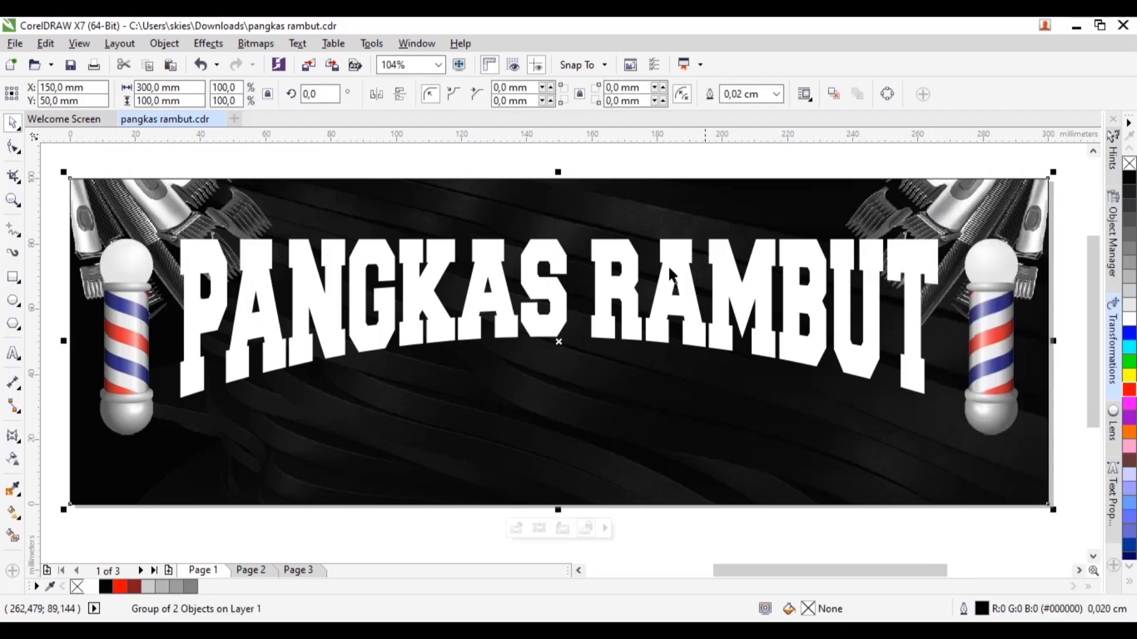
{"action": "left_click", "coordinate": [601, 161]}
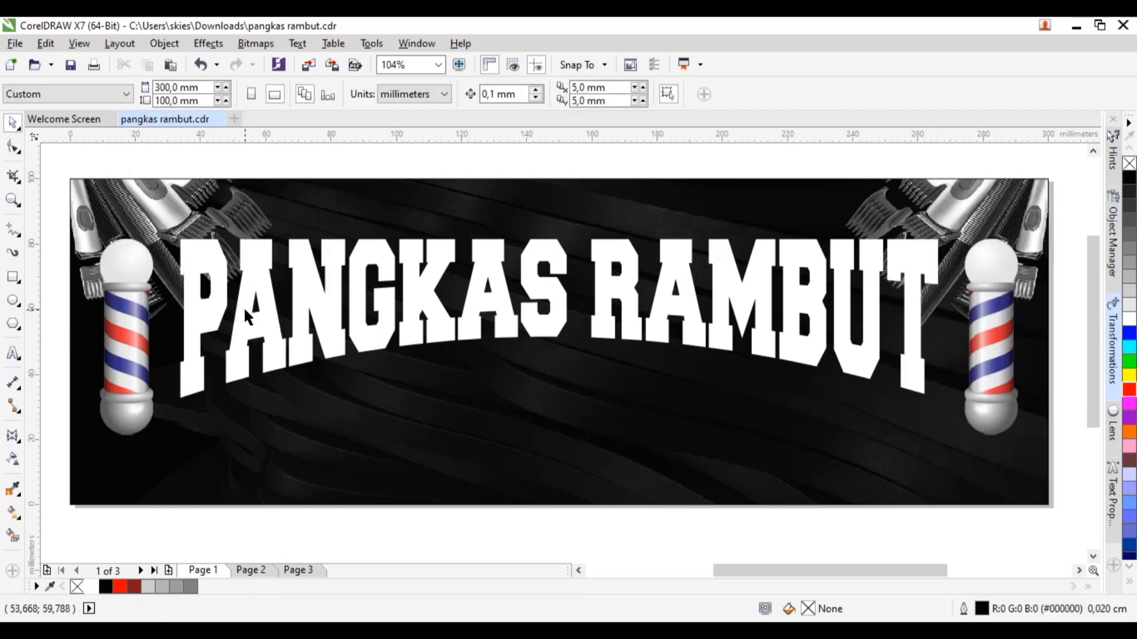
- Draw a white rectangle about 5.4 × 13.4 mm in the banner's upper-left corner and add a black copy directly to its right
{"action": "left_click", "coordinate": [14, 277]}
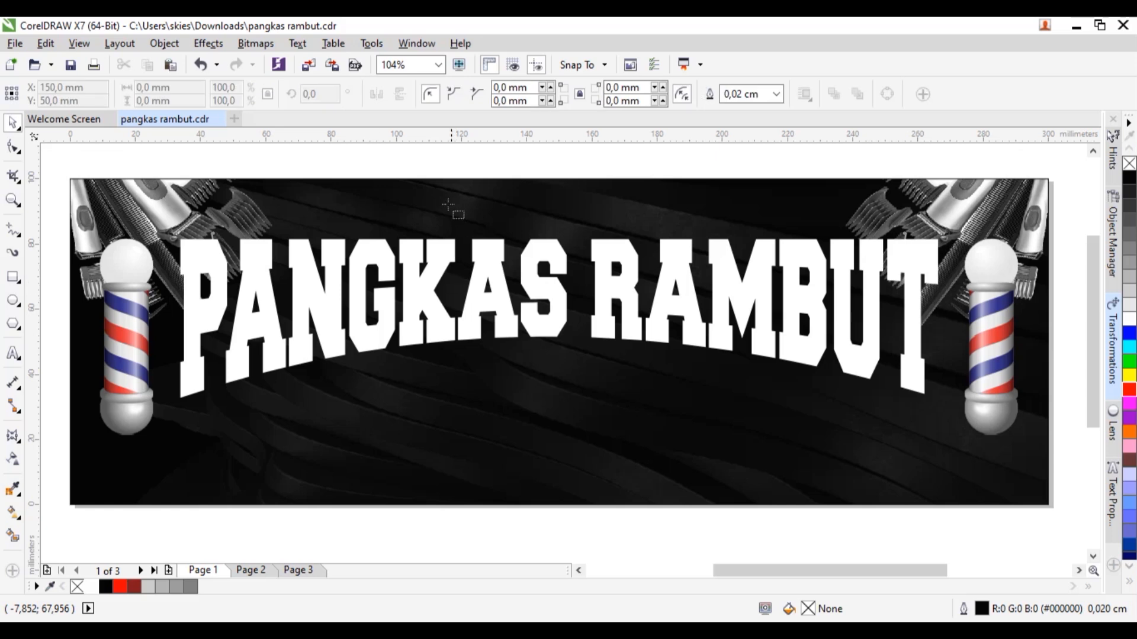
{"action": "left_click_drag", "start_coordinate": [70, 178], "coordinate": [88, 222]}
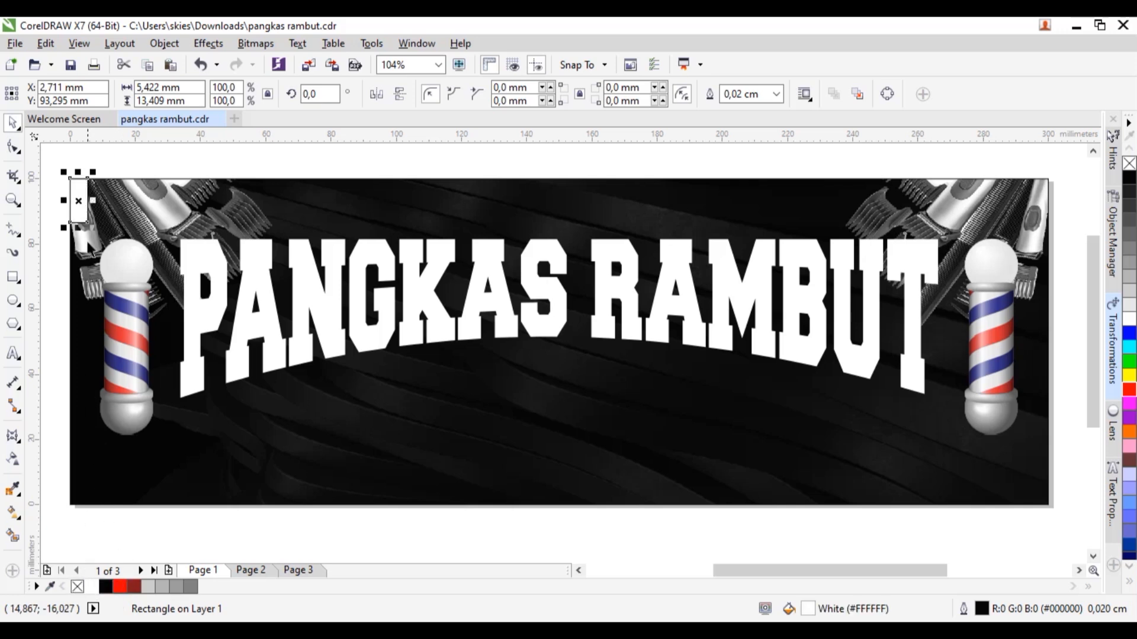
{"action": "left_click_drag", "start_coordinate": [62, 202], "coordinate": [96, 224]}
{"action": "left_click", "coordinate": [80, 215], "text": "shift"}
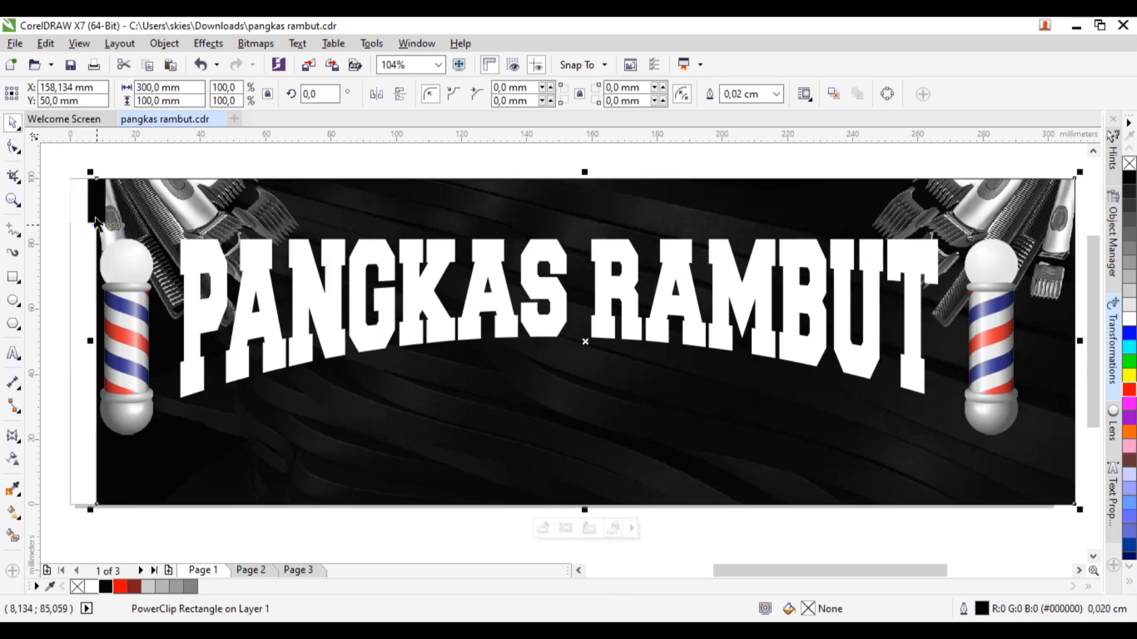
{"action": "key", "text": "ctrl+z"}
{"action": "key", "text": "ctrl+z"}
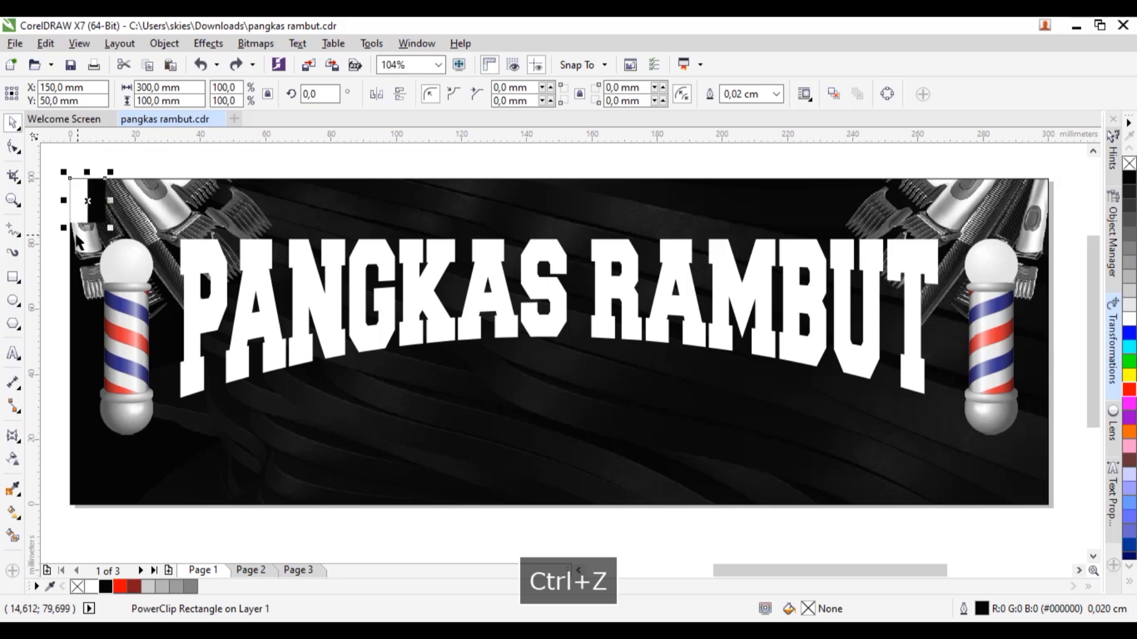
- Duplicate the white-and-black rectangle pair beside itself and repeat the copy until the stripes span the banner's full upper edge
{"action": "scroll", "coordinate": [70, 225], "scroll_direction": "up", "scroll_amount": 2}
{"action": "left_click_drag", "start_coordinate": [73, 247], "coordinate": [141, 247]}
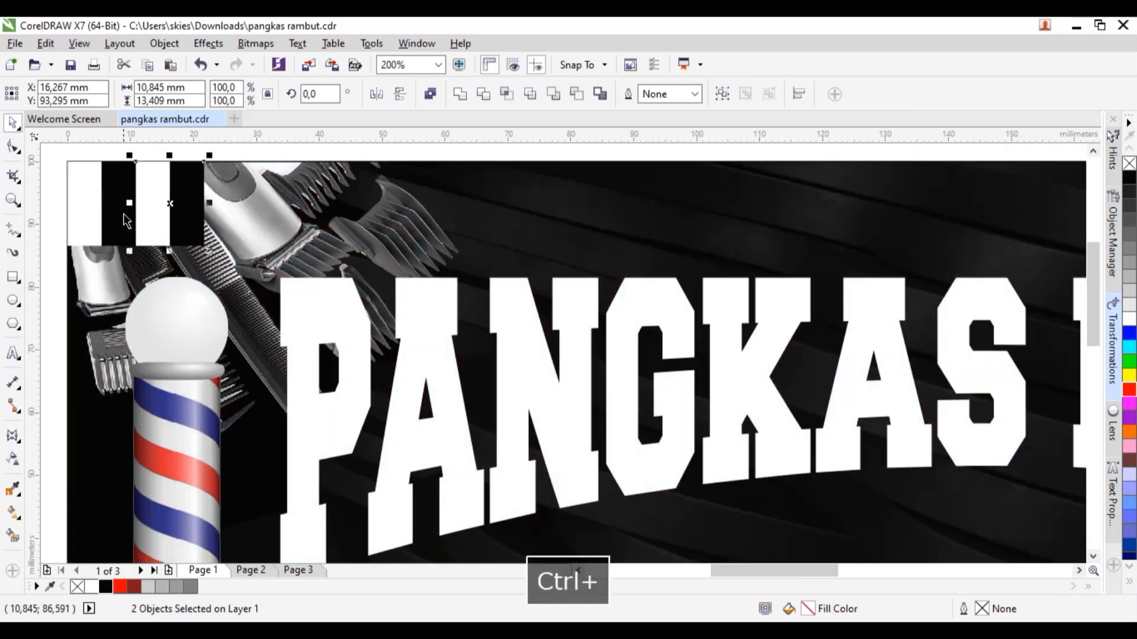
{"action": "scroll", "coordinate": [126, 220], "scroll_direction": "down", "scroll_amount": 2}
{"action": "key", "text": "ctrl+r"}
{"action": "key", "text": "ctrl+r"}
{"action": "key", "text": "ctrl+r"}
{"action": "key", "text": "ctrl+r"}
{"action": "key", "text": "ctrl+r"}
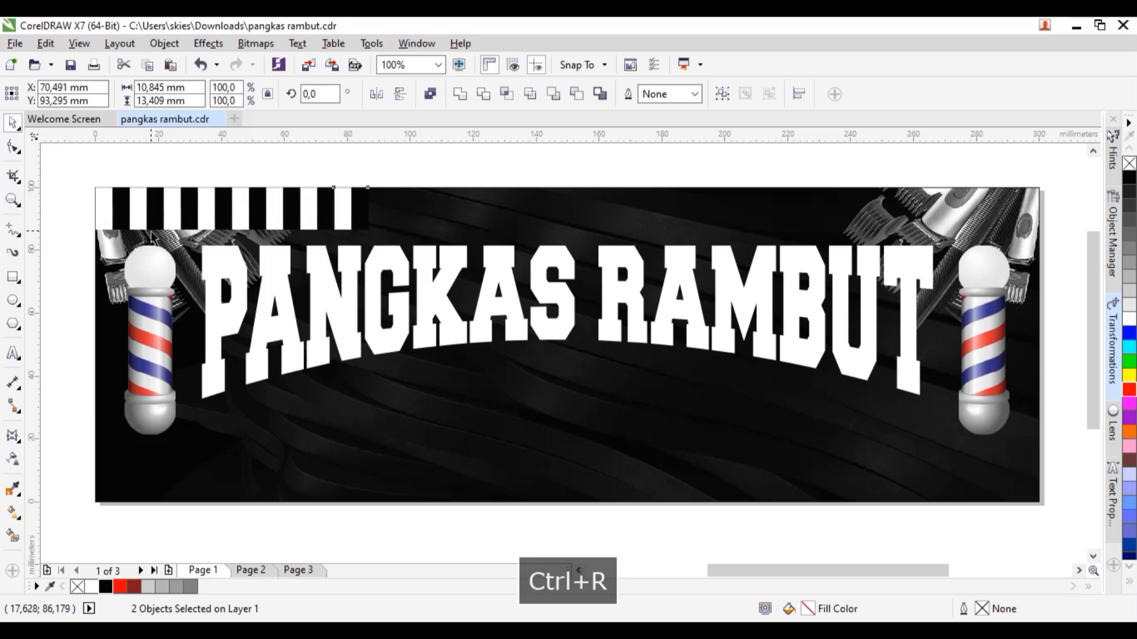
{"action": "key", "text": "ctrl+r"}
{"action": "key", "text": "ctrl+r"}
{"action": "key", "text": "ctrl+r"}
{"action": "key", "text": "ctrl+r"}
{"action": "key", "text": "ctrl+r"}
{"action": "key", "text": "ctrl+r"}
{"action": "key", "text": "ctrl+r"}
{"action": "key", "text": "ctrl+r"}
{"action": "key", "text": "ctrl+r"}
{"action": "key", "text": "ctrl+r"}
{"action": "key", "text": "ctrl+r"}
{"action": "key", "text": "ctrl+r"}
{"action": "key", "text": "ctrl+r"}
{"action": "key", "text": "ctrl+r"}
{"action": "key", "text": "ctrl+r"}
{"action": "key", "text": "ctrl+r"}
{"action": "key", "text": "ctrl+r"}
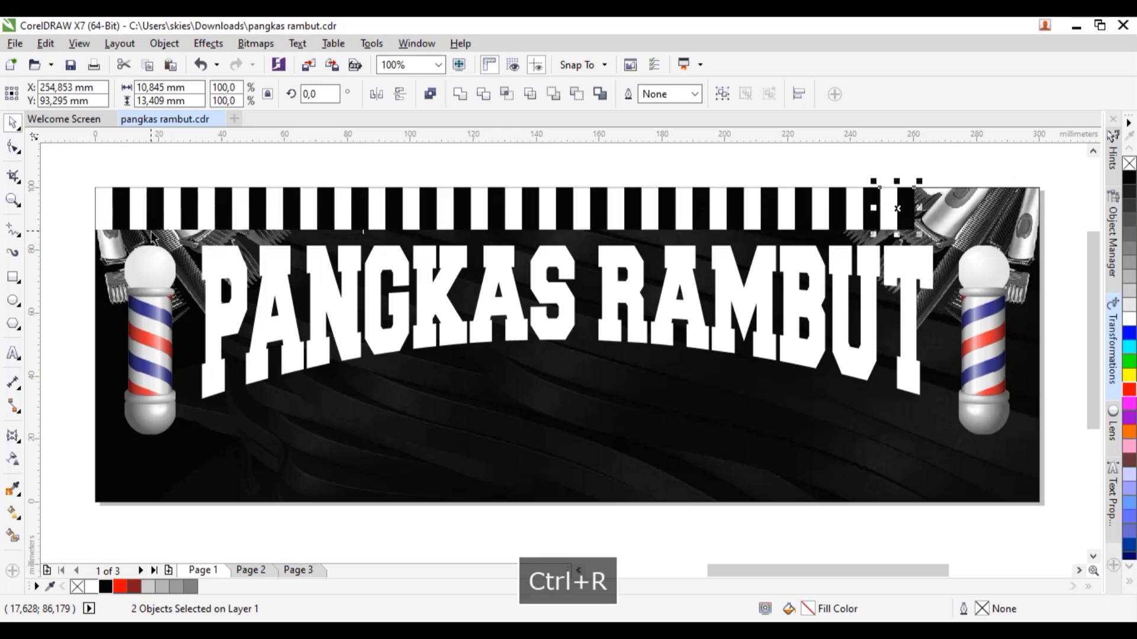
{"action": "key", "text": "ctrl+r"}
{"action": "key", "text": "ctrl+r"}
{"action": "key", "text": "ctrl+r"}
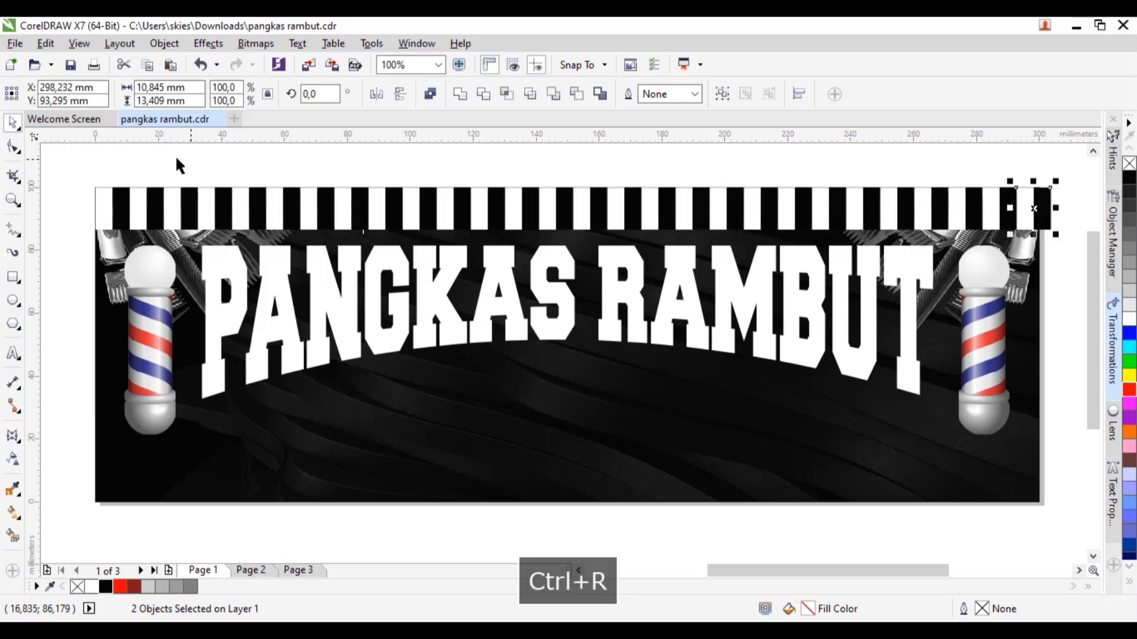
- Group all the black and white stripes and skew the group horizontally so the stripes slant
{"action": "left_click_drag", "start_coordinate": [108, 187], "coordinate": [1059, 245]}
{"action": "key", "text": "ctrl+g"}
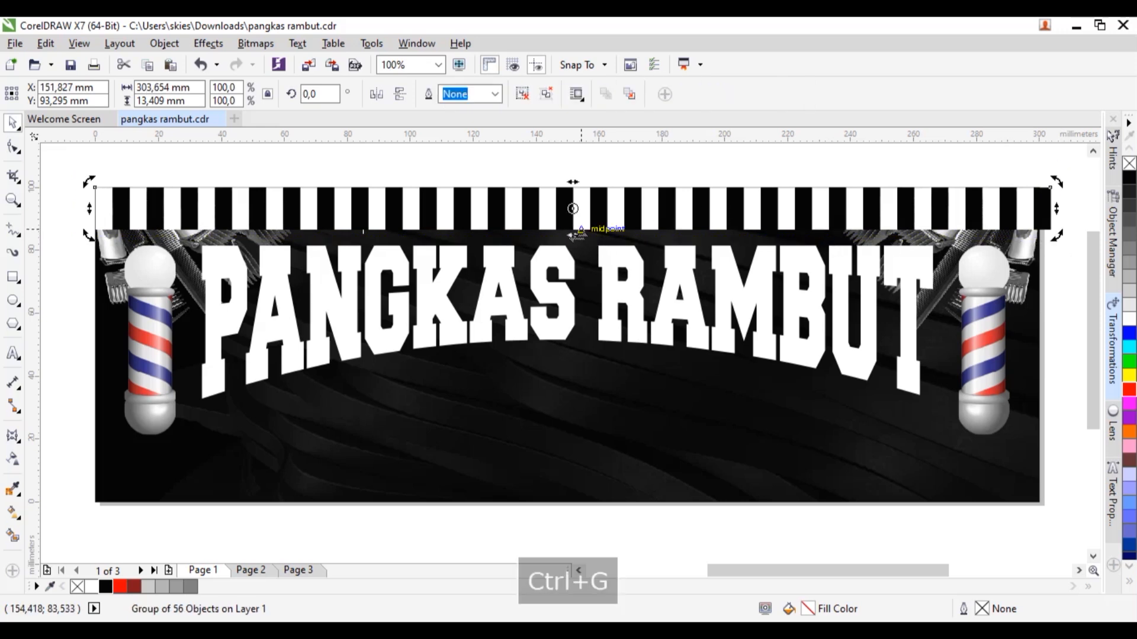
{"action": "mouse_move", "coordinate": [543, 233]}
{"action": "left_mouse_down"}
{"action": "mouse_move", "coordinate": [545, 248]}
{"action": "mouse_move", "coordinate": [545, 233]}
{"action": "left_mouse_up"}
{"action": "key", "text": "ctrl+z"}
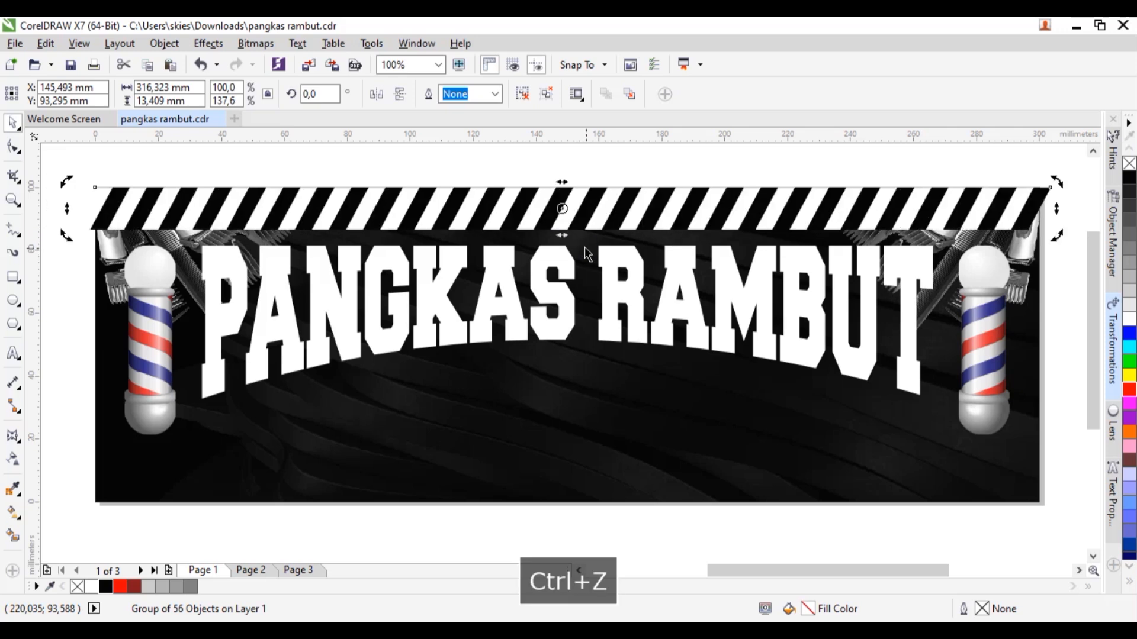
- Enlarge the slanted stripe group to about 320 × 13.8 mm and position it across the banner's upper edge
{"action": "left_click", "coordinate": [648, 211]}
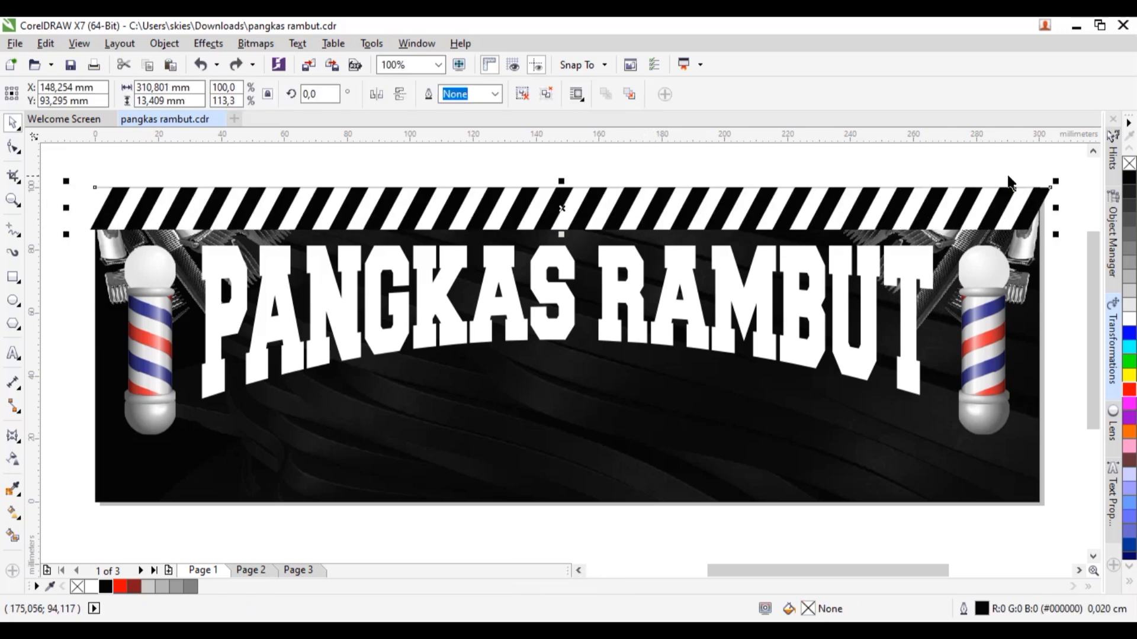
{"action": "mouse_move", "coordinate": [1055, 182]}
{"action": "left_mouse_down"}
{"action": "mouse_move", "coordinate": [1069, 178]}
{"action": "mouse_move", "coordinate": [1058, 196]}
{"action": "left_mouse_up"}
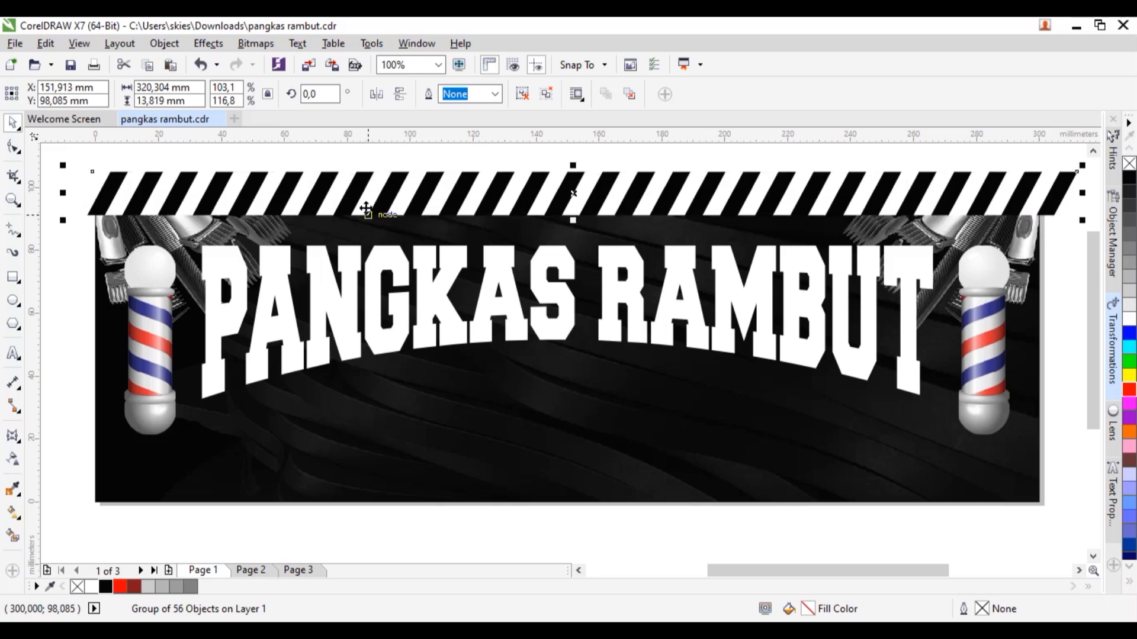
{"action": "left_click", "coordinate": [422, 155]}
- Copy the slanted stripe group down to the banner's lower edge and mirror the copy horizontally
{"action": "left_click_drag", "start_coordinate": [477, 198], "coordinate": [536, 513]}
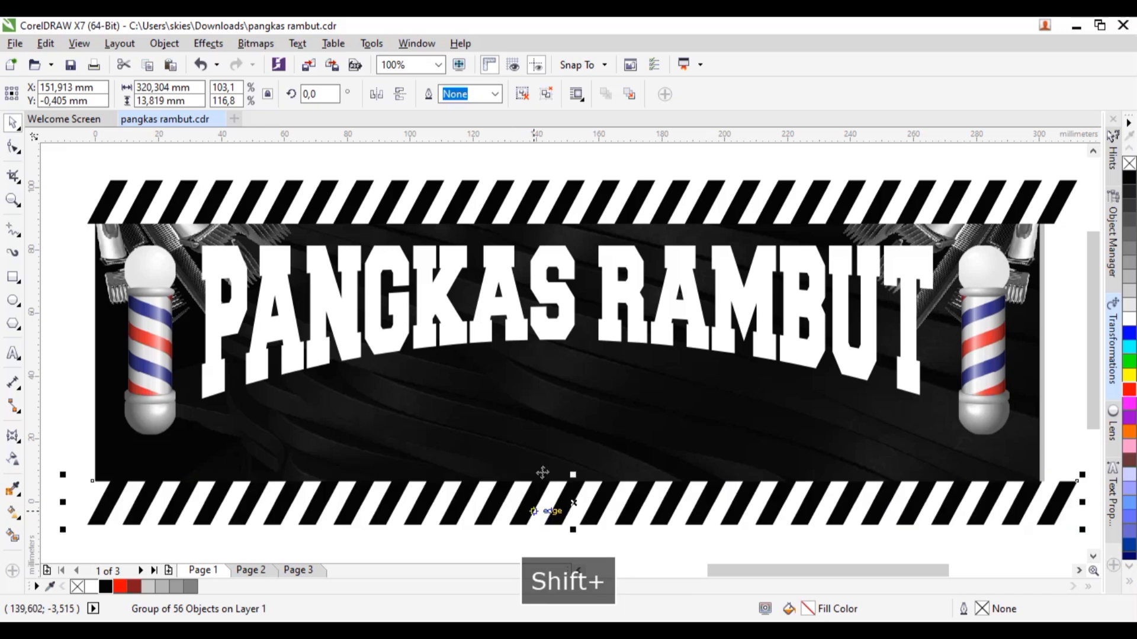
{"action": "left_click", "coordinate": [377, 94]}
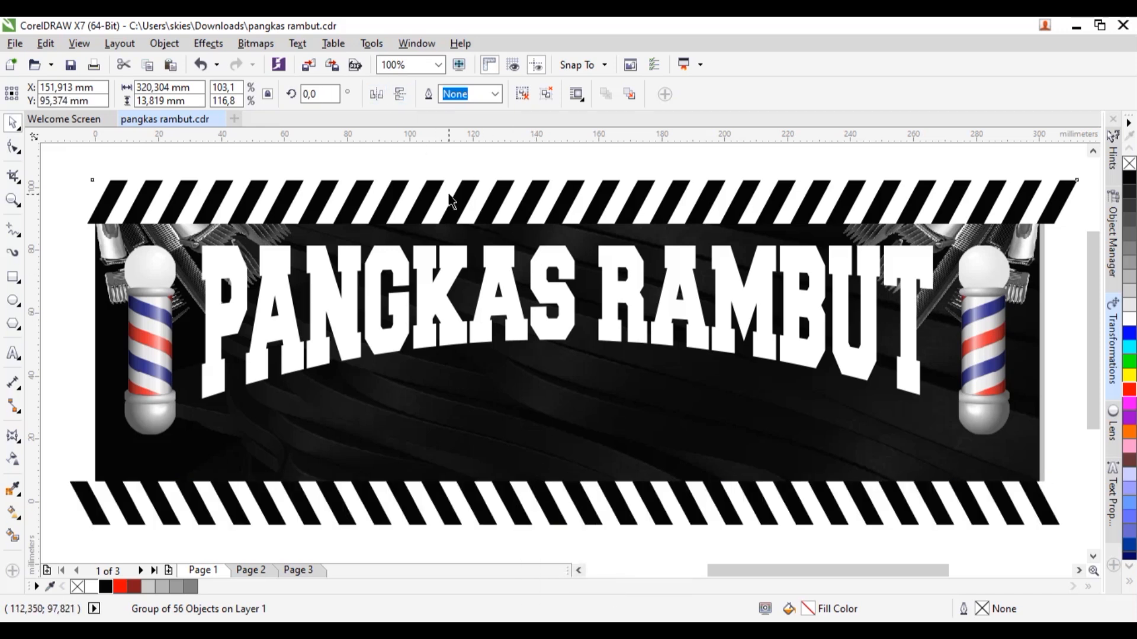
- PowerClip the upper stripe group inside the dark background rectangle
{"action": "right_click", "coordinate": [450, 194]}
{"action": "left_click", "coordinate": [468, 190]}
{"action": "left_click", "coordinate": [480, 419]}
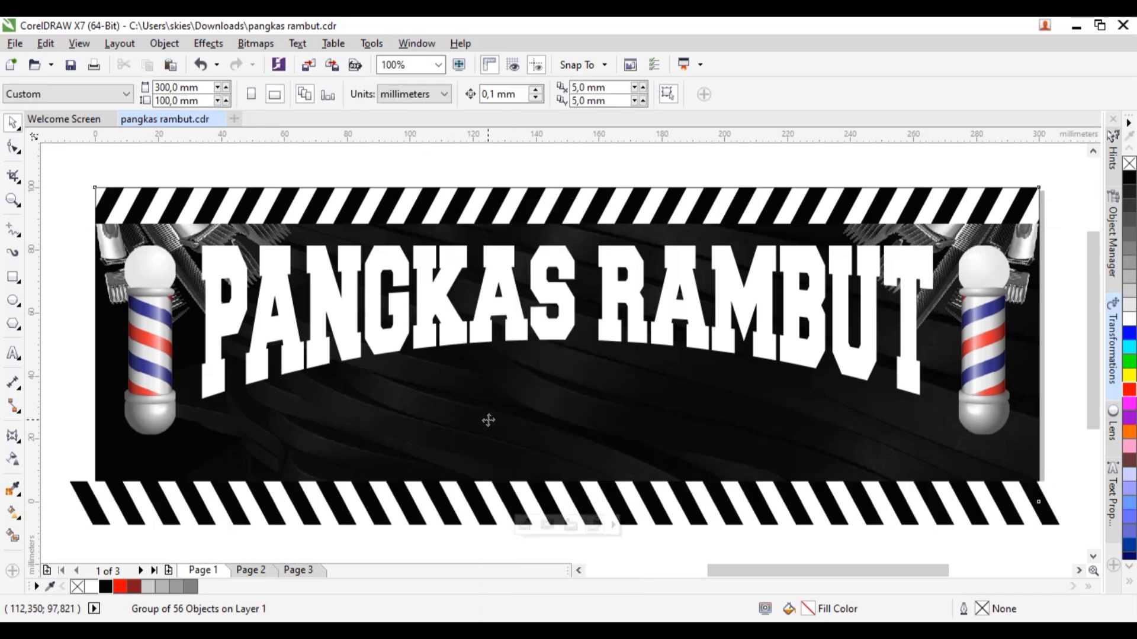
- PowerClip the lower stripe group inside the dark background as well
{"action": "left_click", "coordinate": [521, 484]}
{"action": "left_click", "coordinate": [521, 500]}
{"action": "right_click", "coordinate": [520, 497]}
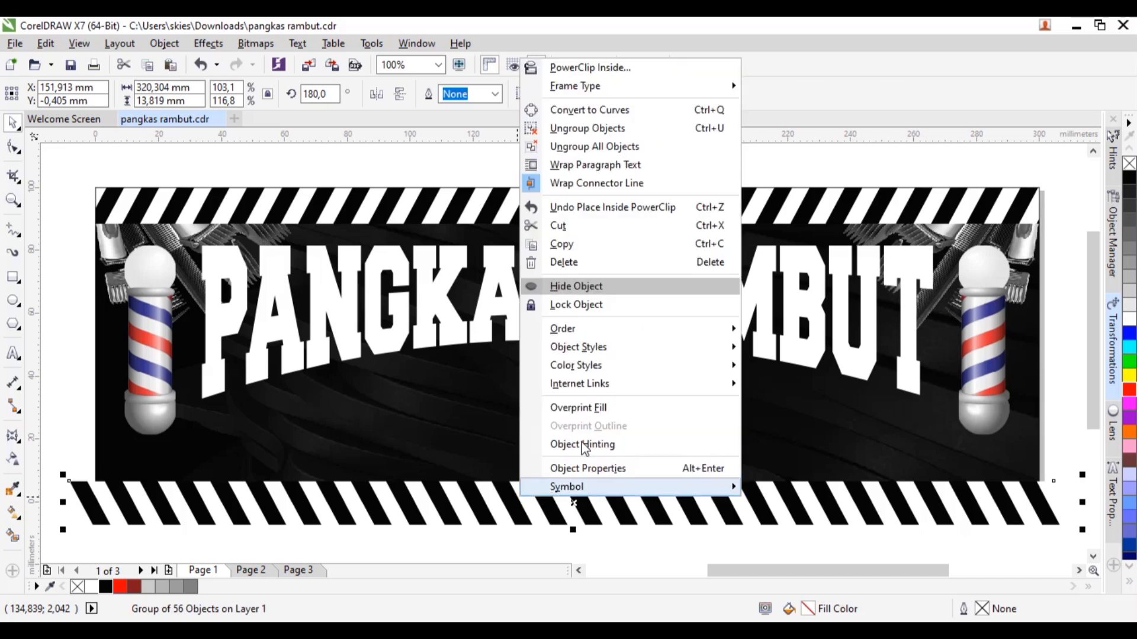
{"action": "left_click", "coordinate": [619, 67]}
{"action": "left_click", "coordinate": [622, 415]}
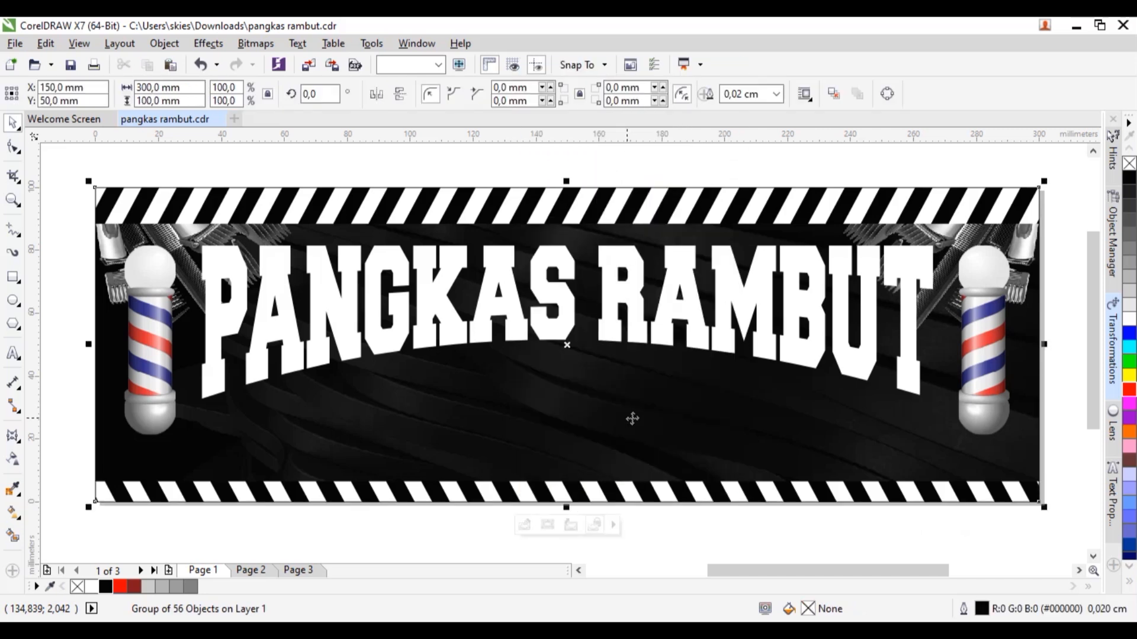
{"action": "scroll", "coordinate": [648, 320], "scroll_direction": "down", "scroll_amount": 2}
{"action": "scroll", "coordinate": [648, 296], "scroll_direction": "up", "scroll_amount": 2}
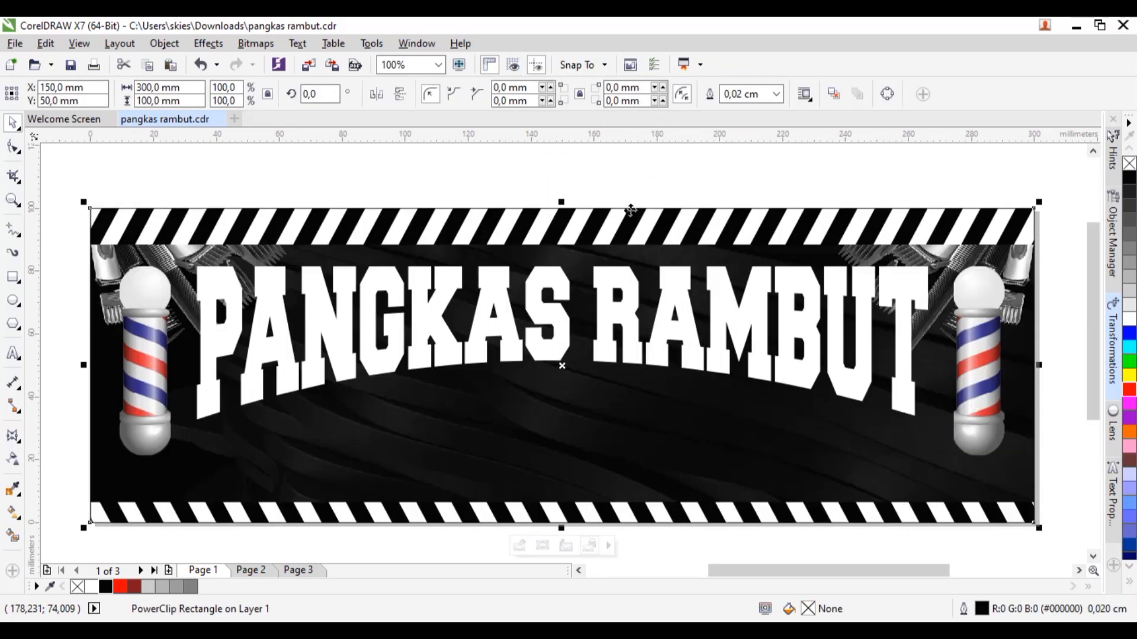
{"action": "left_click", "coordinate": [629, 171]}
- Add a one-step outside contour of about 1.3 mm with mitered corners around the PANGKAS RAMBUT text
{"action": "left_click", "coordinate": [745, 314]}
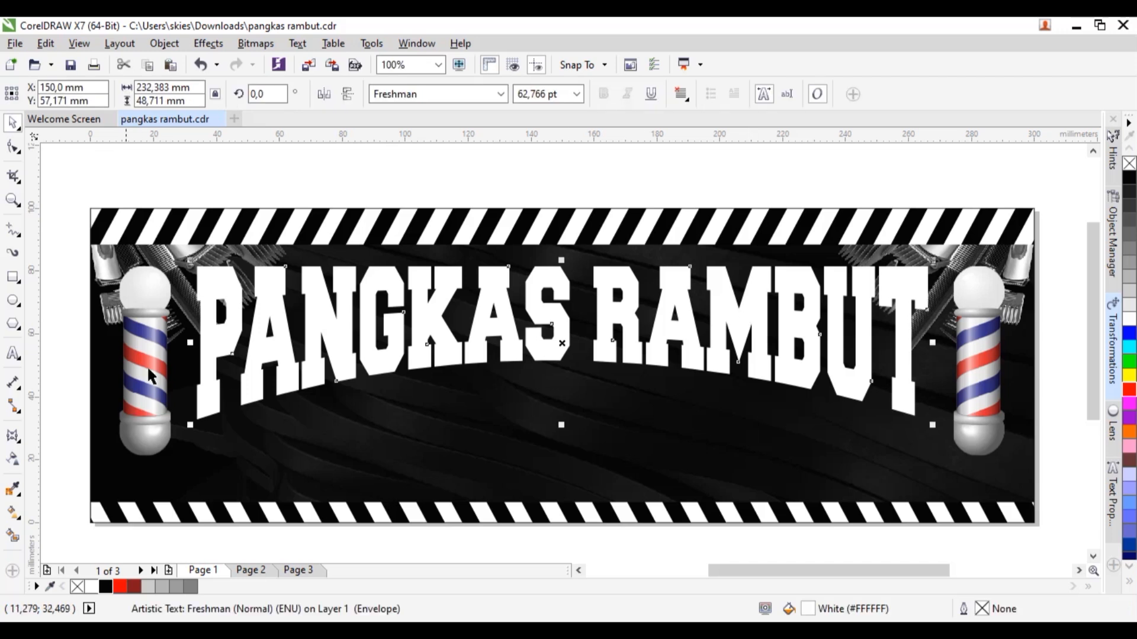
{"action": "scroll", "coordinate": [172, 275], "scroll_direction": "up", "scroll_amount": 1}
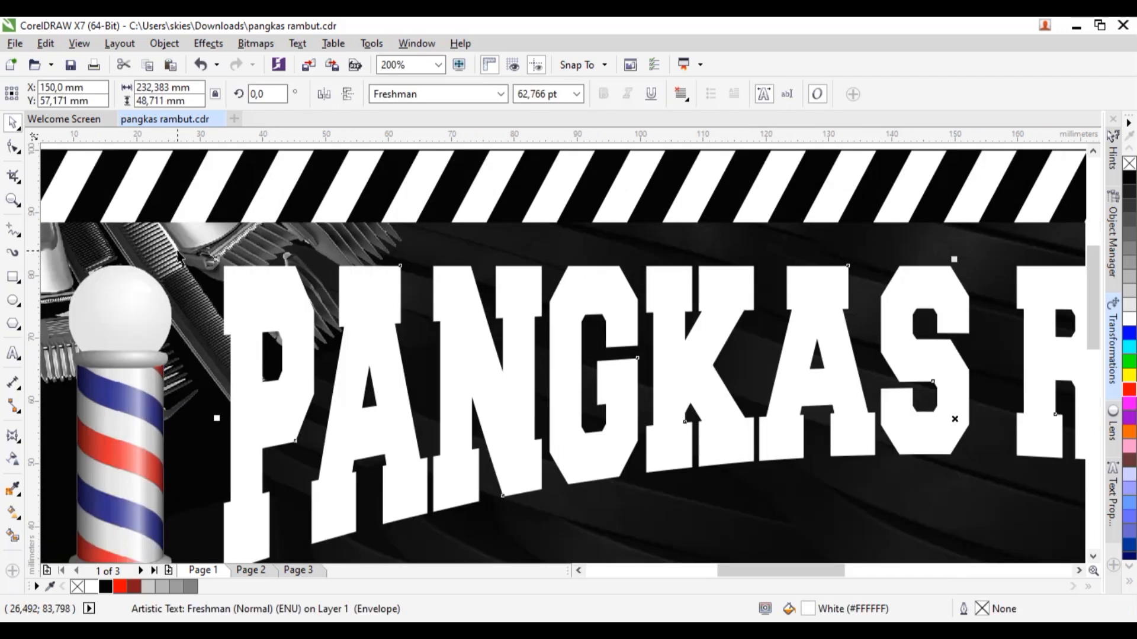
{"action": "left_click", "coordinate": [12, 438]}
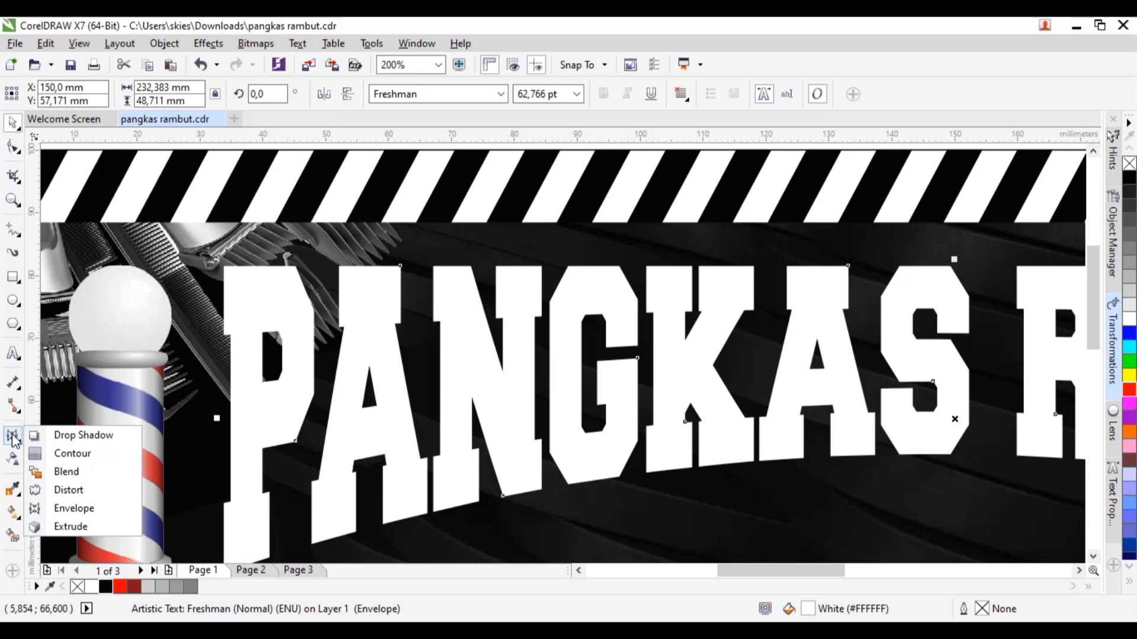
{"action": "left_click", "coordinate": [56, 452]}
{"action": "scroll", "coordinate": [244, 282], "scroll_direction": "up", "scroll_amount": 1}
{"action": "left_click_drag", "start_coordinate": [244, 280], "coordinate": [208, 240]}
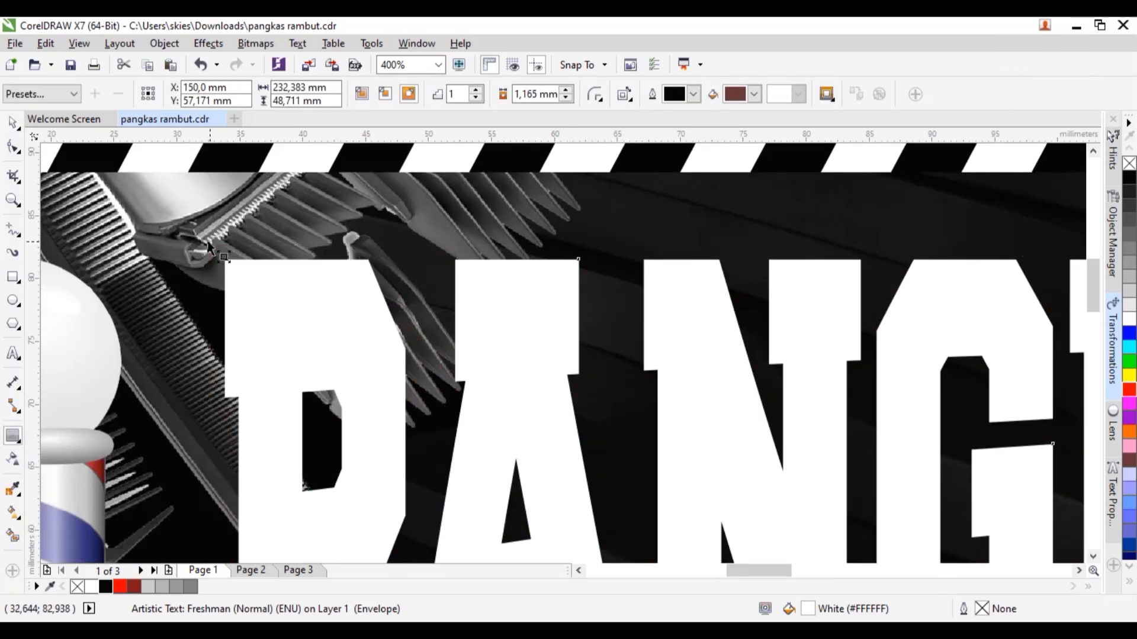
{"action": "left_click", "coordinate": [594, 93]}
{"action": "left_click", "coordinate": [610, 112]}
{"action": "scroll", "coordinate": [307, 230], "scroll_direction": "down", "scroll_amount": 1}
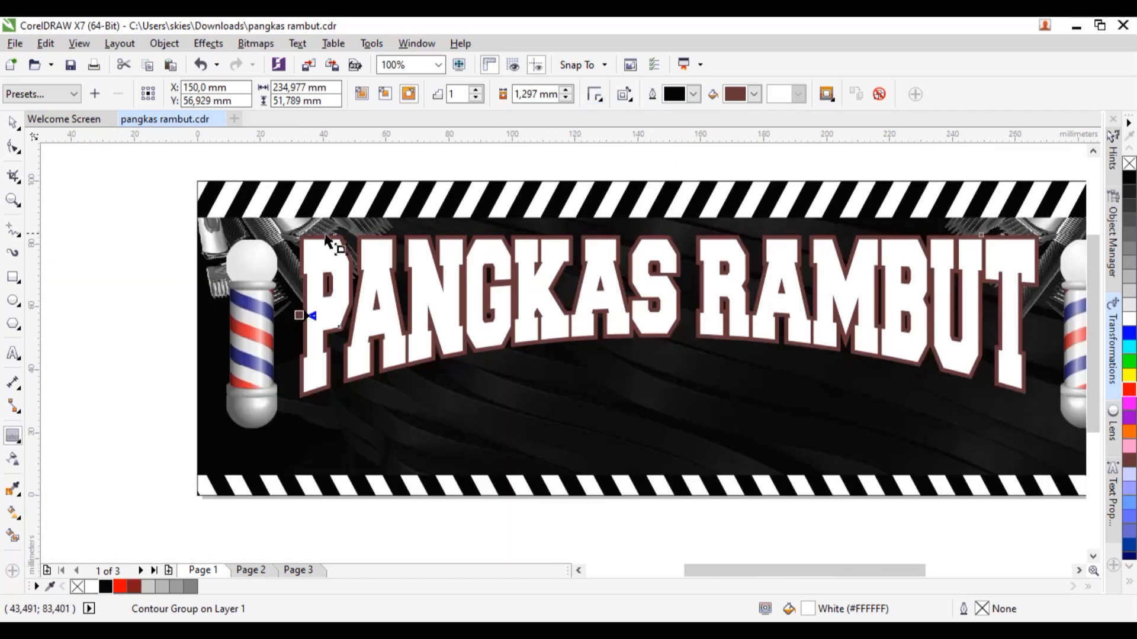
- Break the contour apart from the PANGKAS RAMBUT text and fill the separated outline with black
{"action": "scroll", "coordinate": [344, 237], "scroll_direction": "up", "scroll_amount": 3}
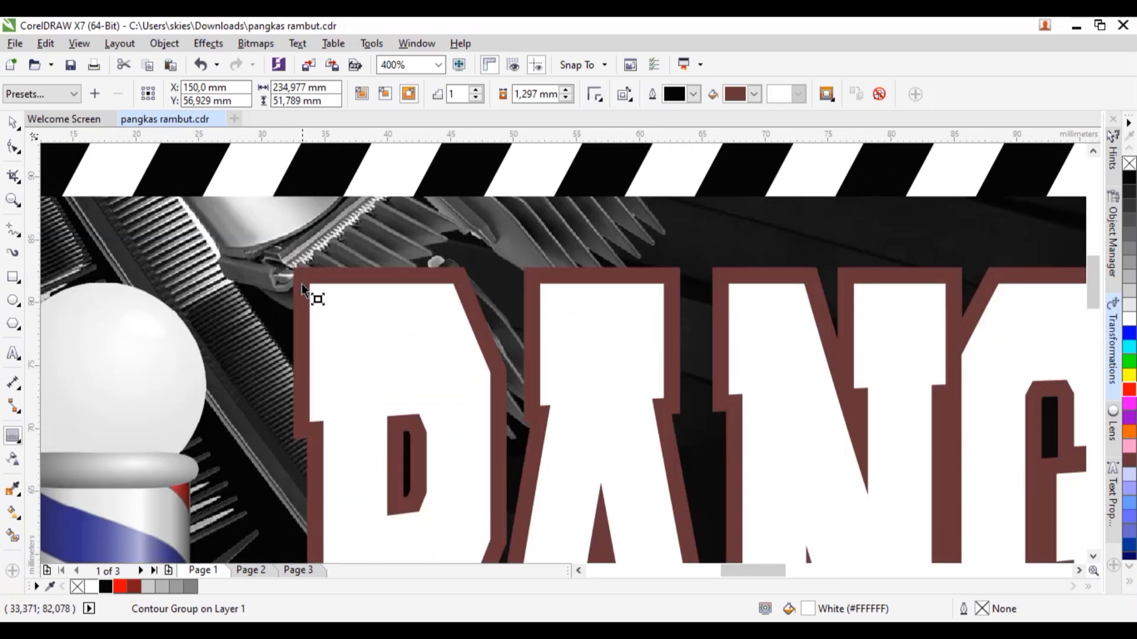
{"action": "right_click", "coordinate": [307, 275]}
{"action": "left_click", "coordinate": [337, 300]}
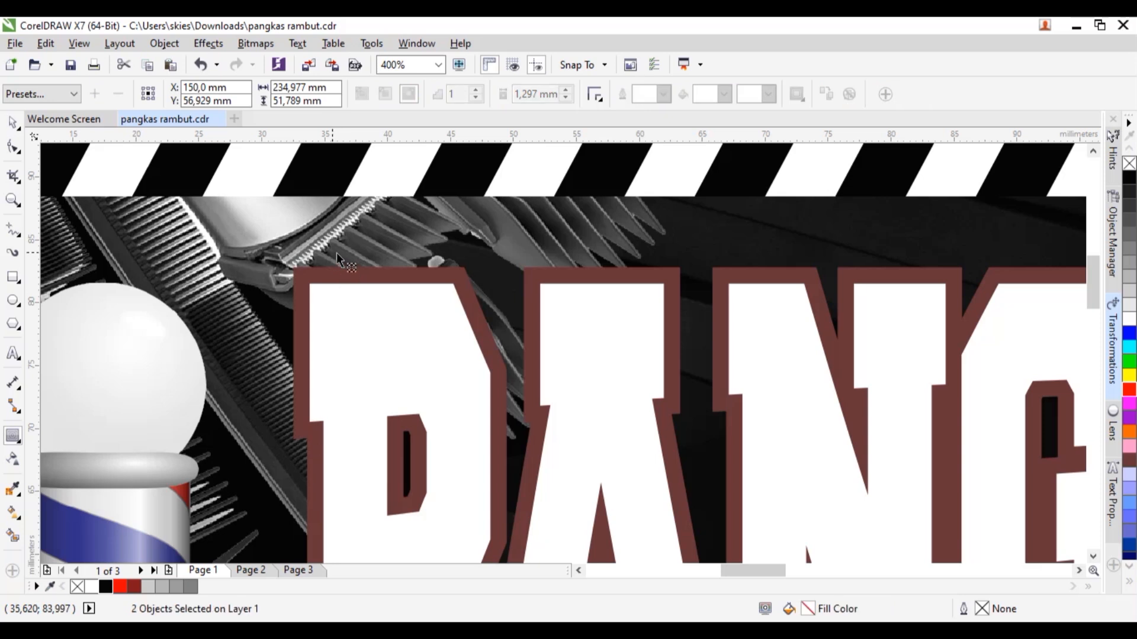
{"action": "left_click", "coordinate": [332, 274]}
{"action": "key", "text": "space"}
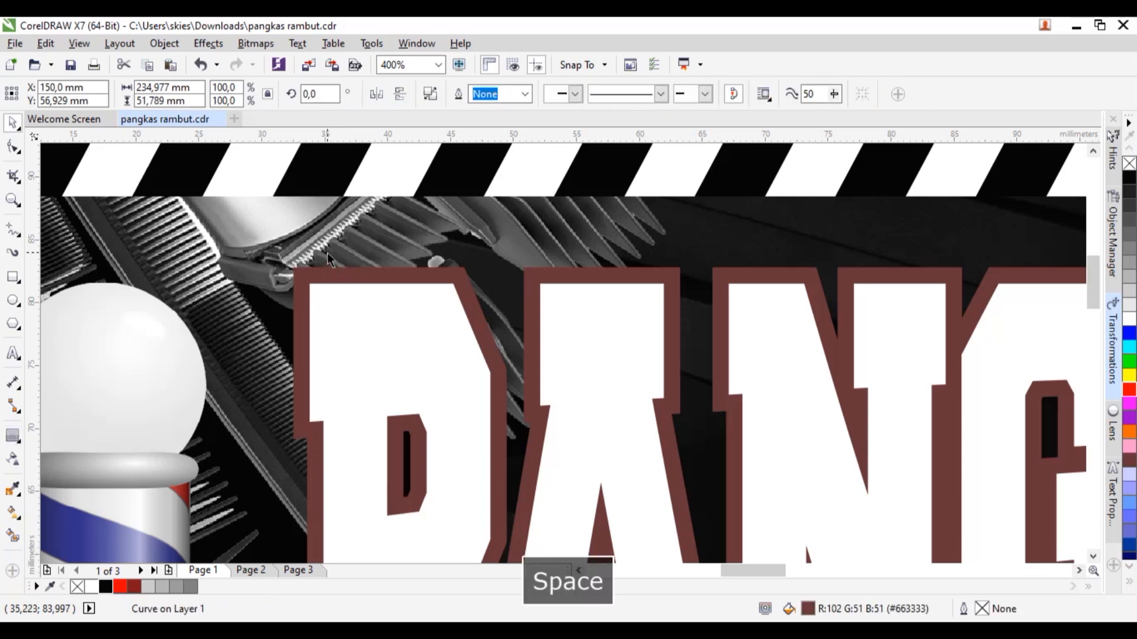
{"action": "left_click", "coordinate": [328, 254]}
{"action": "left_click", "coordinate": [325, 273]}
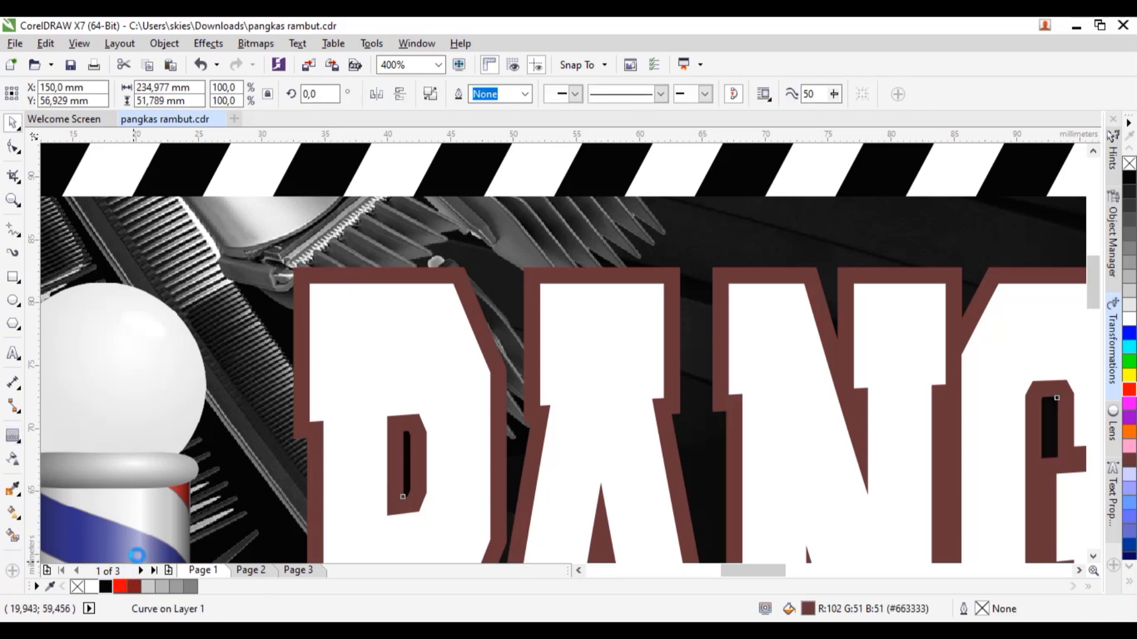
{"action": "left_click", "coordinate": [106, 586]}
- Add a one-step outside contour of about 0.9 mm around the black text outline
{"action": "key", "text": "space"}
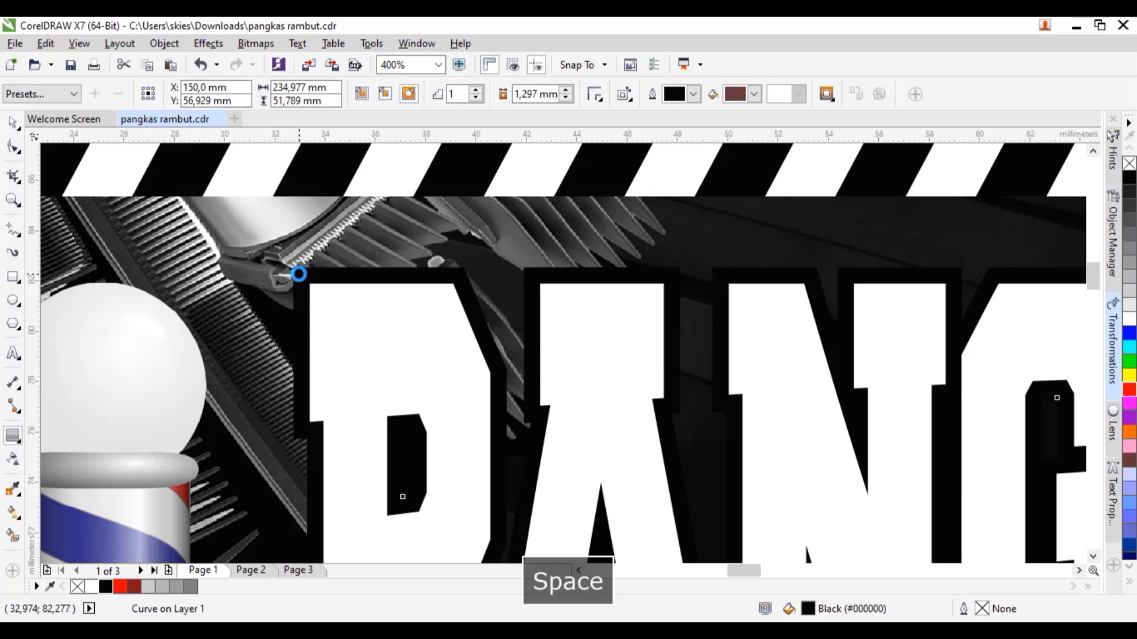
{"action": "scroll", "coordinate": [299, 274], "scroll_direction": "up", "scroll_amount": 2}
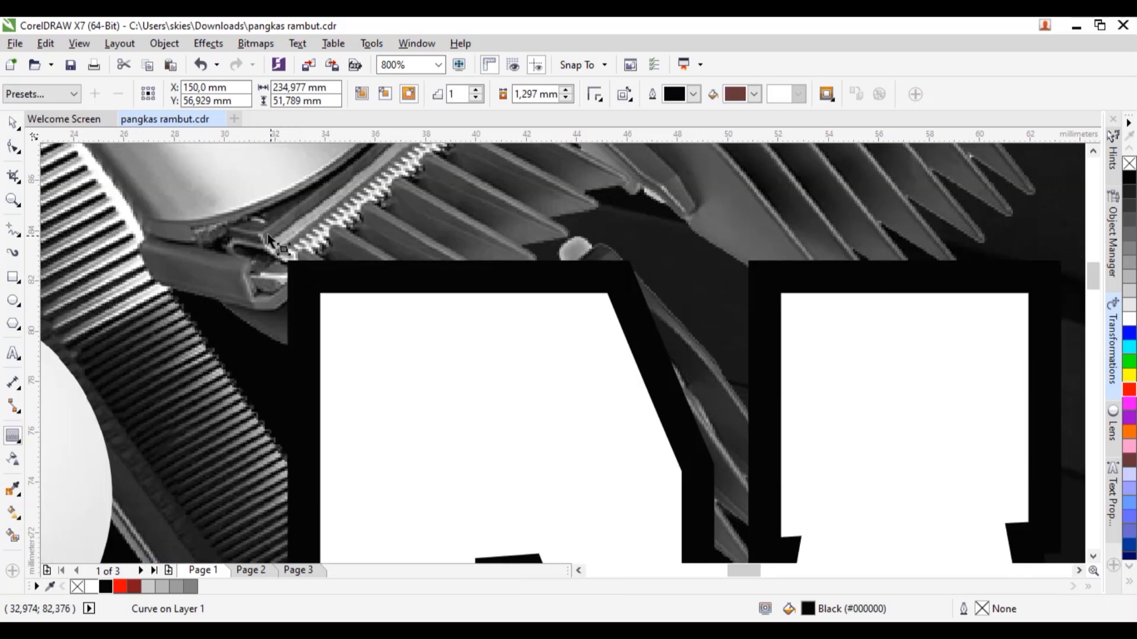
{"action": "left_click_drag", "start_coordinate": [264, 229], "coordinate": [272, 243]}
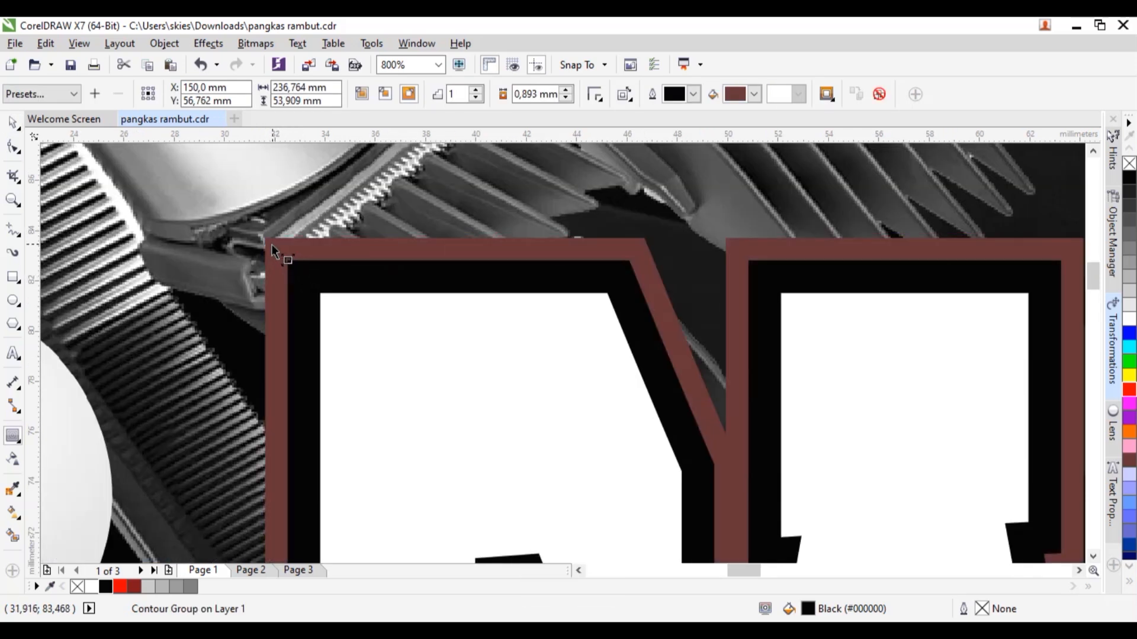
{"action": "scroll", "coordinate": [271, 244], "scroll_direction": "down", "scroll_amount": 2}
- Break the outer contour apart from the black outline of PANGKAS RAMBUT and fill the separated contour with red
{"action": "right_click", "coordinate": [287, 248]}
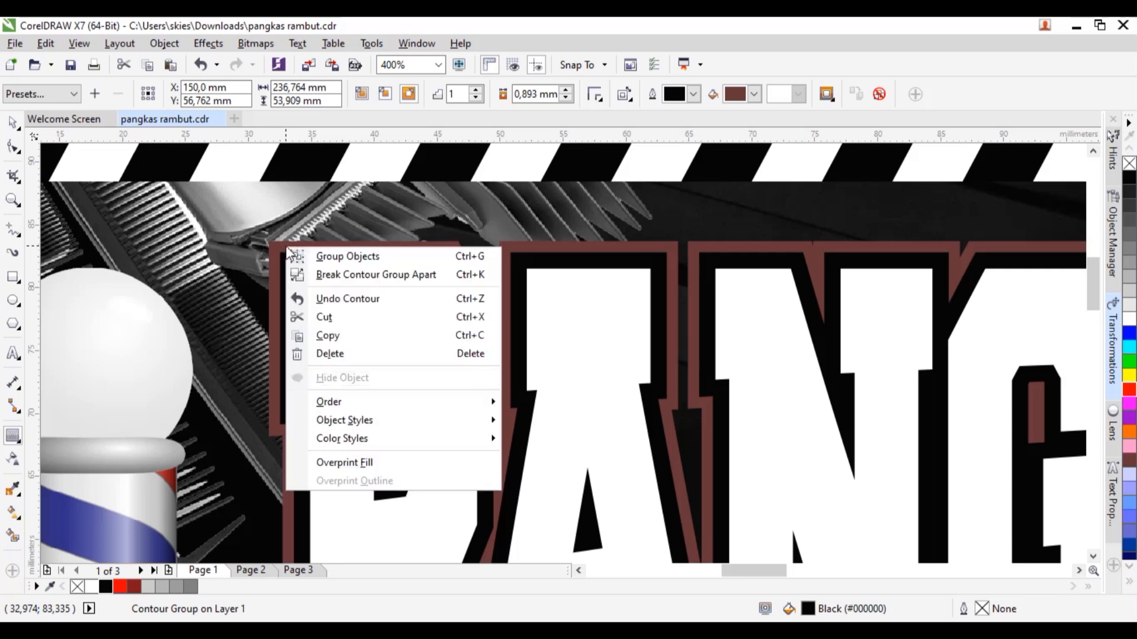
{"action": "left_click", "coordinate": [376, 275]}
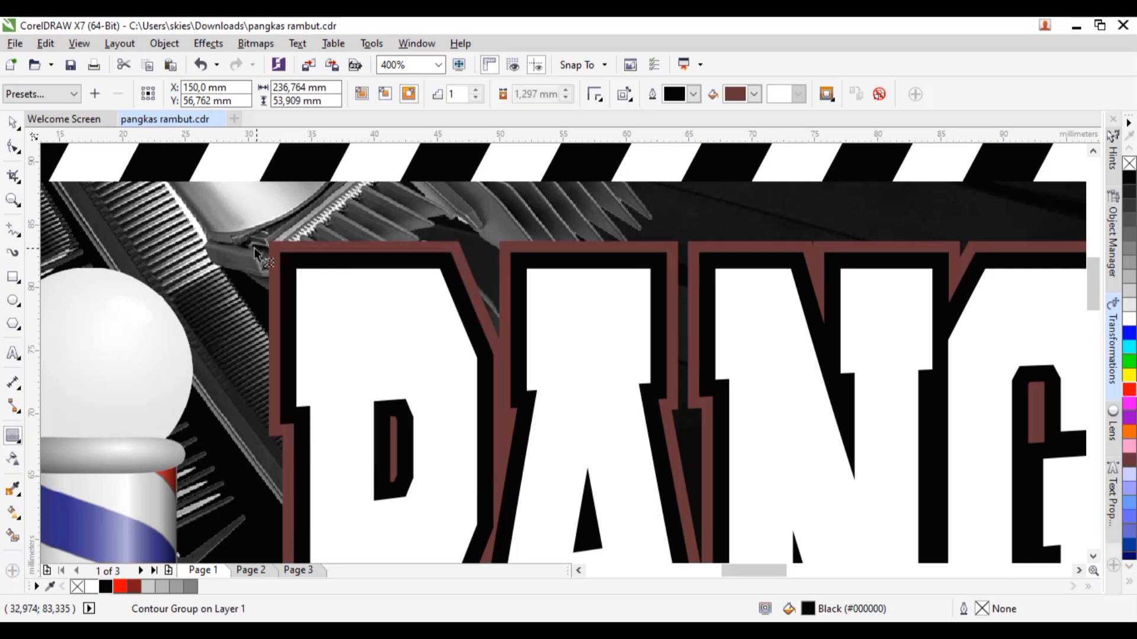
{"action": "left_click", "coordinate": [13, 125]}
{"action": "left_click", "coordinate": [344, 240]}
{"action": "left_click", "coordinate": [134, 588]}
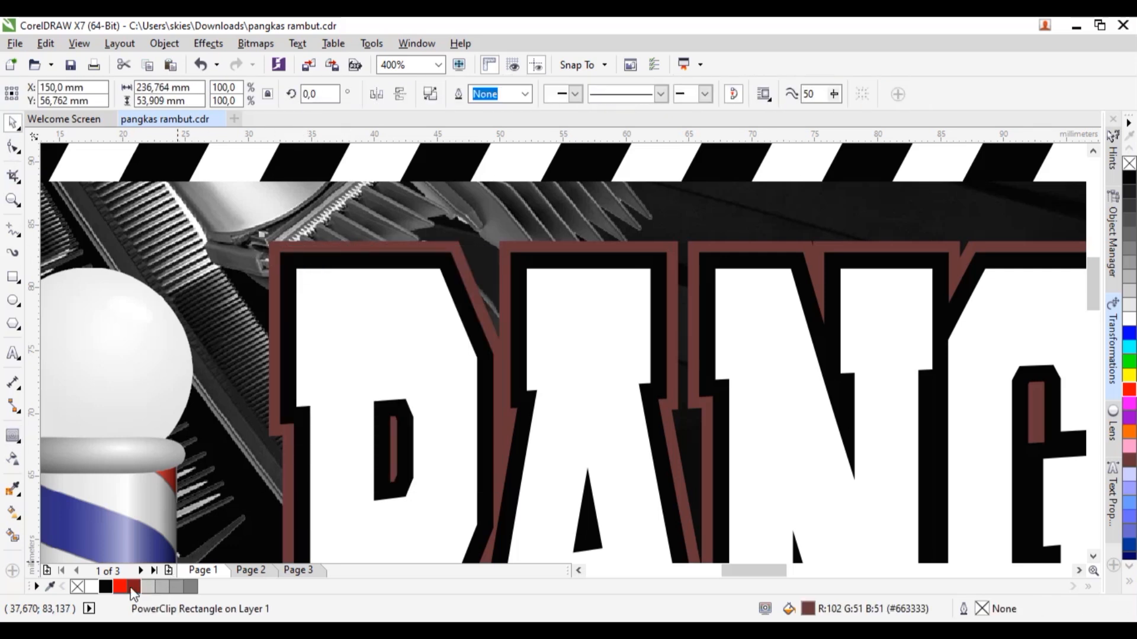
{"action": "key", "text": "ctrl+z"}
{"action": "scroll", "coordinate": [310, 233], "scroll_direction": "down", "scroll_amount": 5}
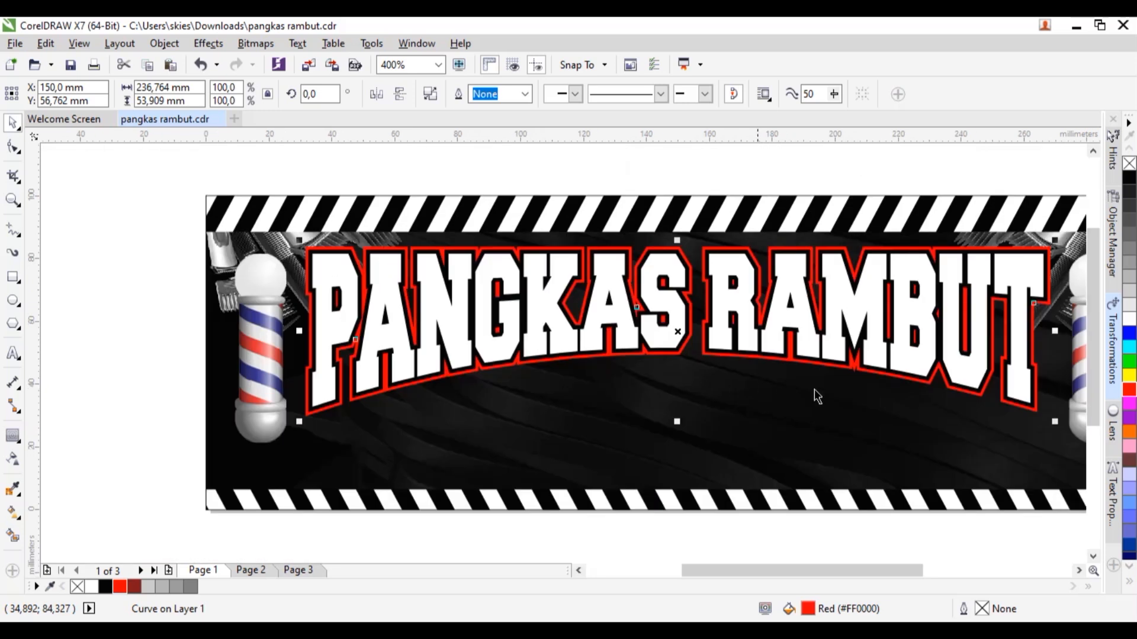
{"action": "left_click", "coordinate": [752, 225]}
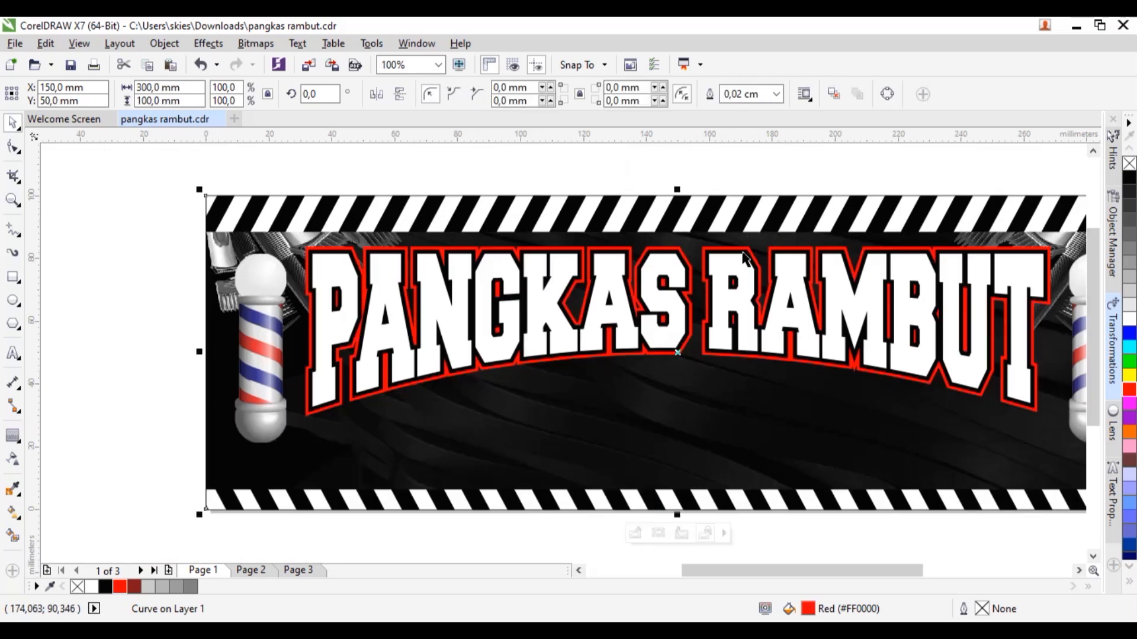
- Add an inside contour of about 0.8 mm to the white PANGKAS RAMBUT text and break it apart
{"action": "scroll", "coordinate": [602, 256], "scroll_direction": "up", "scroll_amount": 1}
{"action": "left_click", "coordinate": [604, 264]}
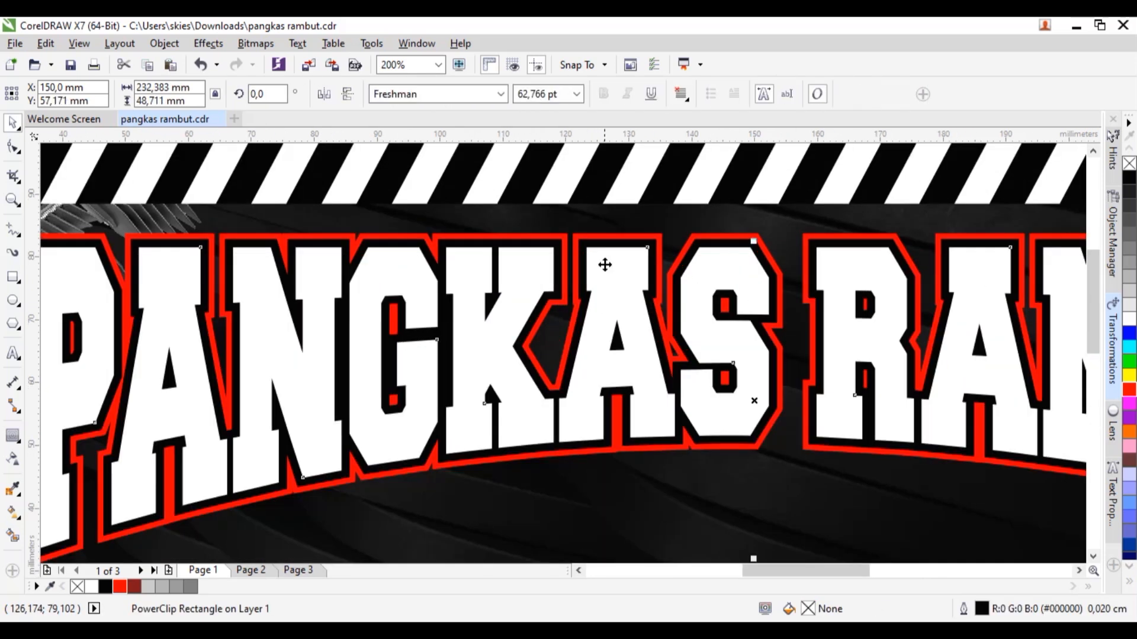
{"action": "left_click", "coordinate": [13, 435]}
{"action": "scroll", "coordinate": [636, 261], "scroll_direction": "up", "scroll_amount": 1}
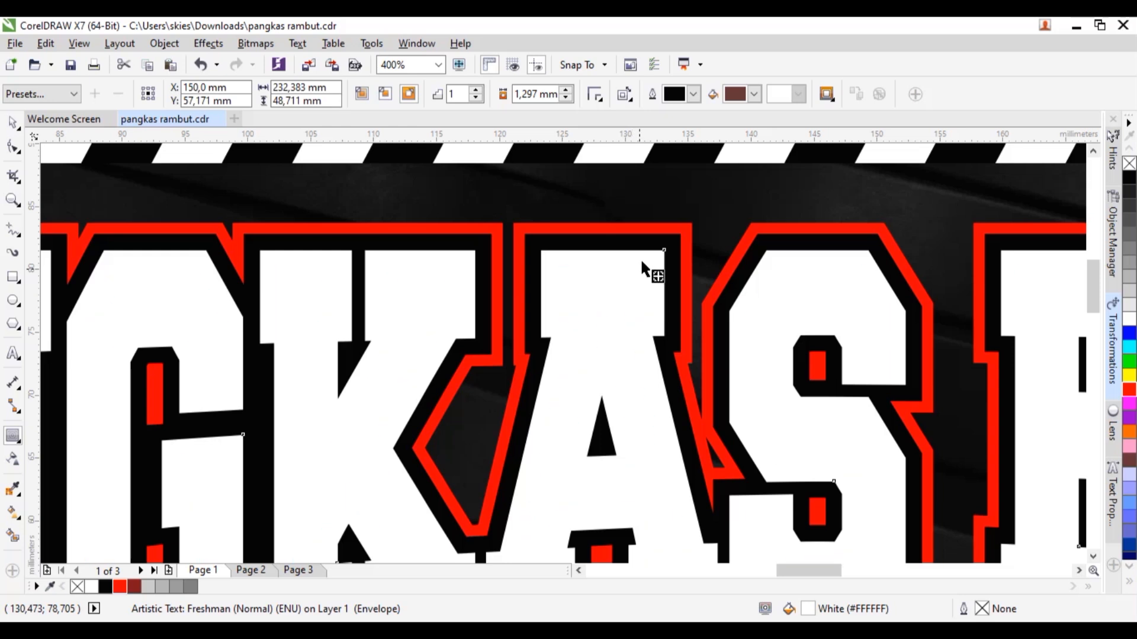
{"action": "left_click_drag", "start_coordinate": [641, 257], "coordinate": [641, 271]}
{"action": "right_click", "coordinate": [640, 271]}
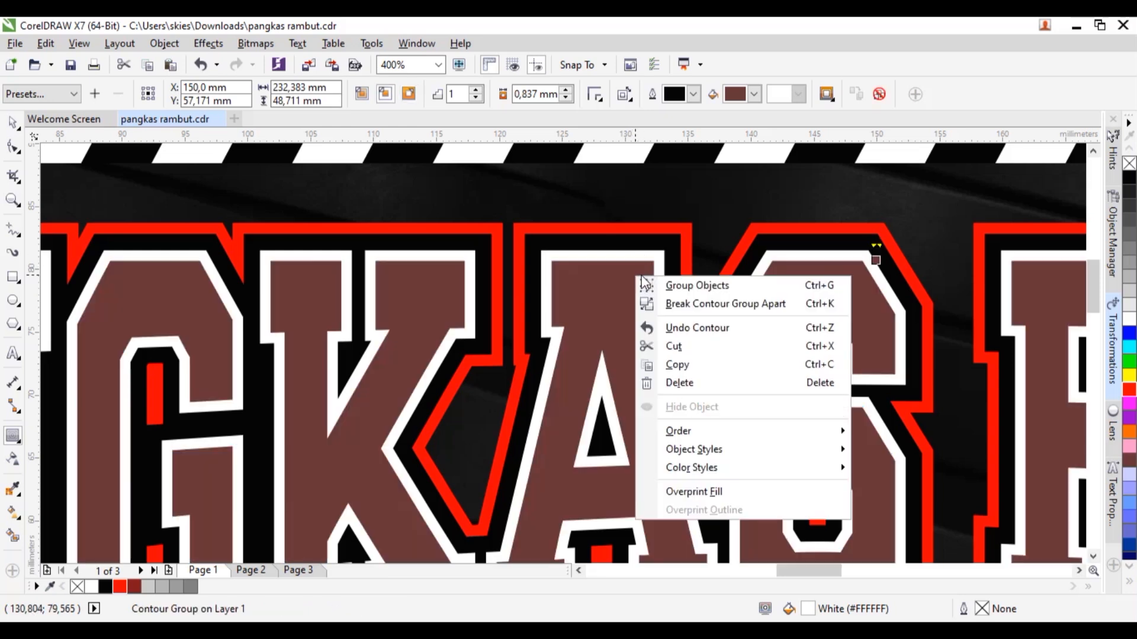
{"action": "left_click", "coordinate": [669, 302]}
- Duplicate the inner contour slightly lower and trim the original with the copy to leave thin shading strips in the letters
{"action": "left_click", "coordinate": [13, 123]}
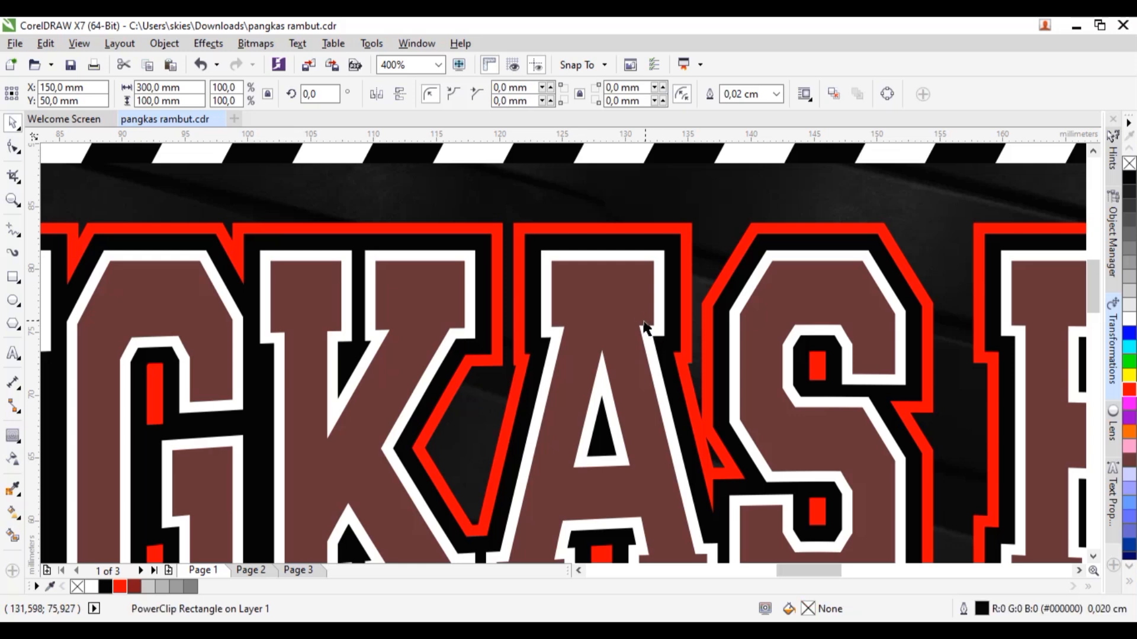
{"action": "left_click", "coordinate": [623, 285]}
{"action": "left_click_drag", "start_coordinate": [622, 285], "coordinate": [624, 298]}
{"action": "left_click", "coordinate": [629, 267], "text": "shift"}
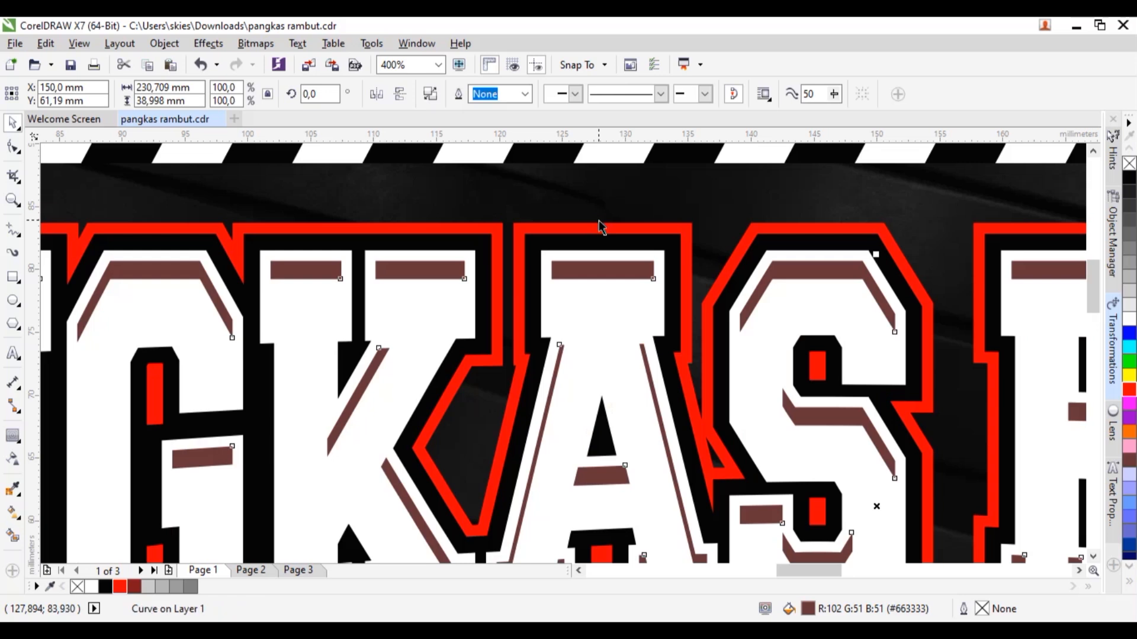
- Fill the shading strips inside the PANGKAS RAMBUT letters with gray
{"action": "scroll", "coordinate": [638, 215], "scroll_direction": "down", "scroll_amount": 4}
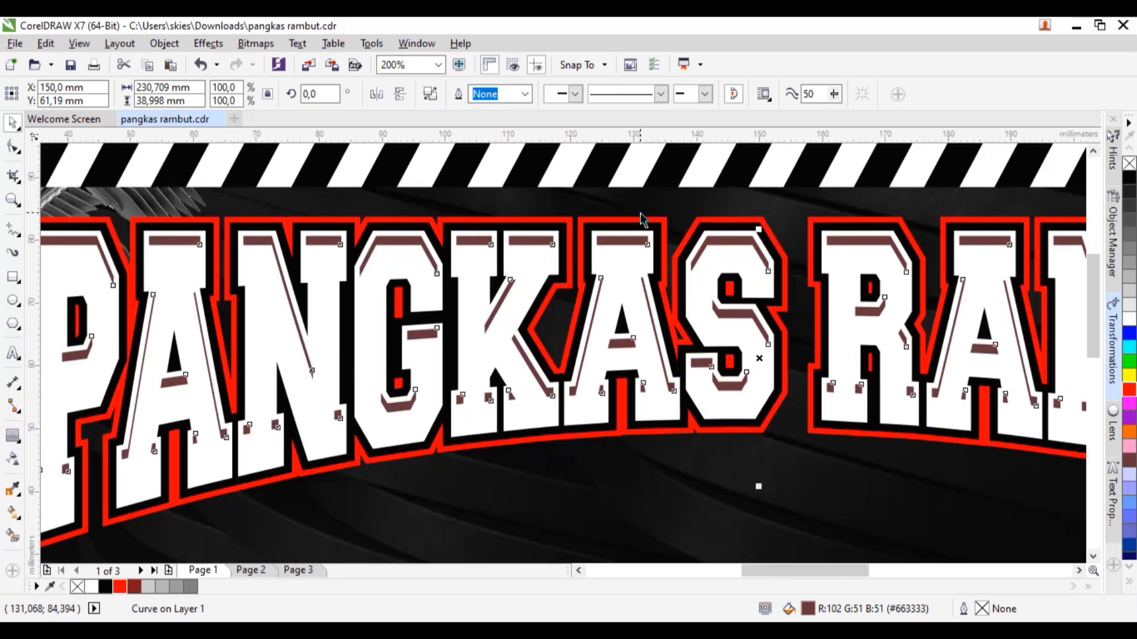
{"action": "left_click", "coordinate": [688, 231]}
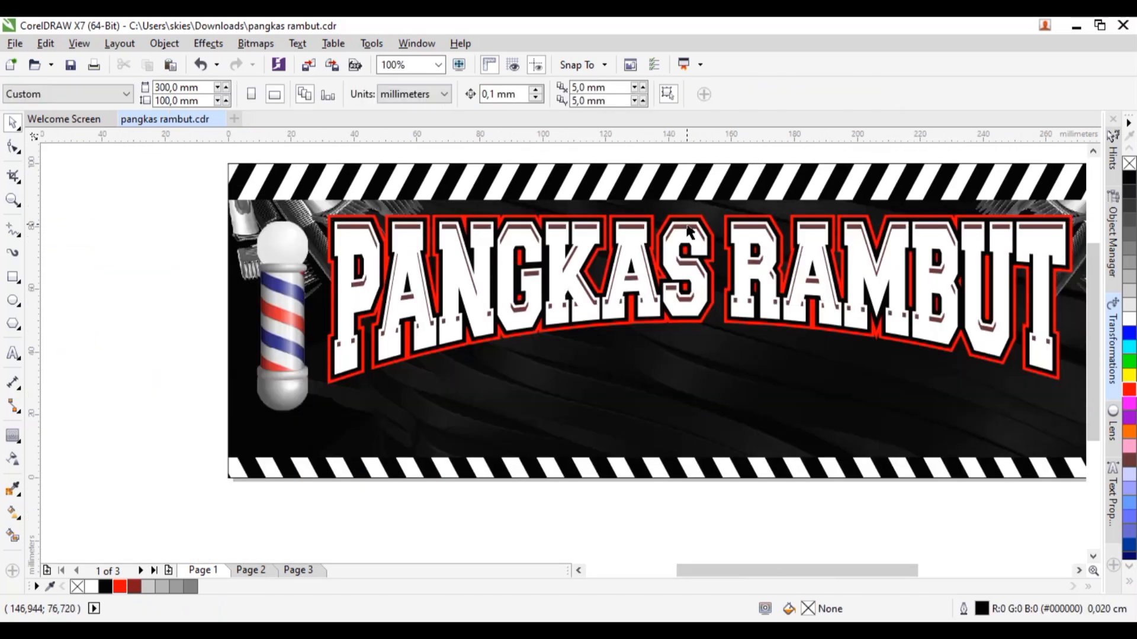
{"action": "left_click", "coordinate": [1129, 247]}
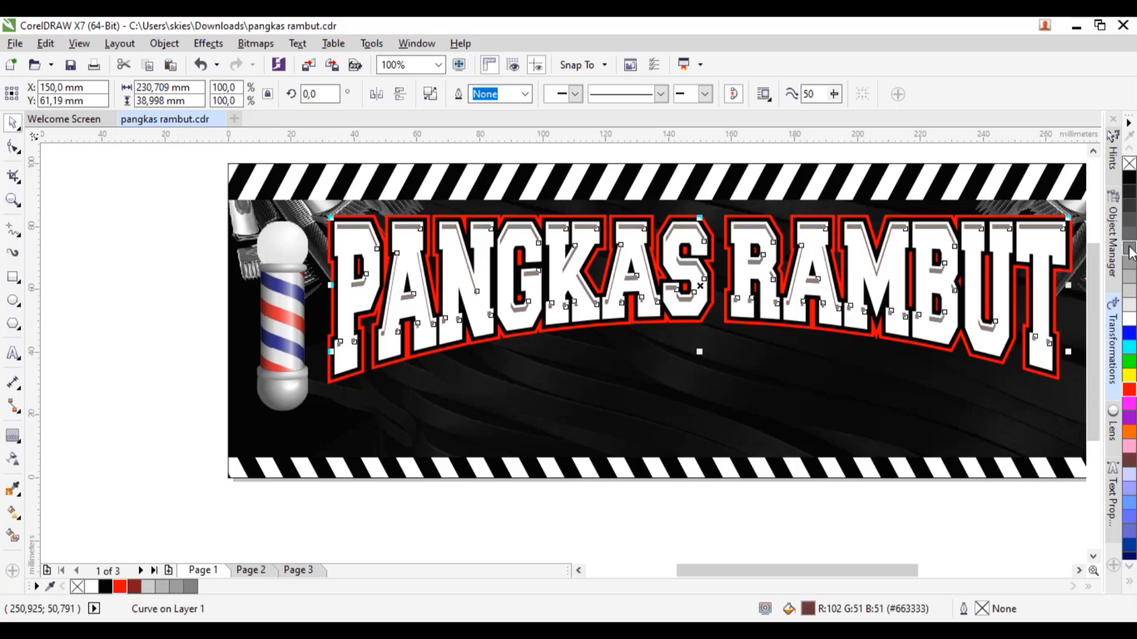
{"action": "left_click", "coordinate": [699, 517]}
- Group the PANGKAS RAMBUT text with its outlines and shading, and center the group vertically on the background
{"action": "scroll", "coordinate": [468, 379], "scroll_direction": "down", "scroll_amount": 4}
{"action": "scroll", "coordinate": [488, 377], "scroll_direction": "up", "scroll_amount": 4}
{"action": "left_click_drag", "start_coordinate": [183, 177], "coordinate": [963, 438]}
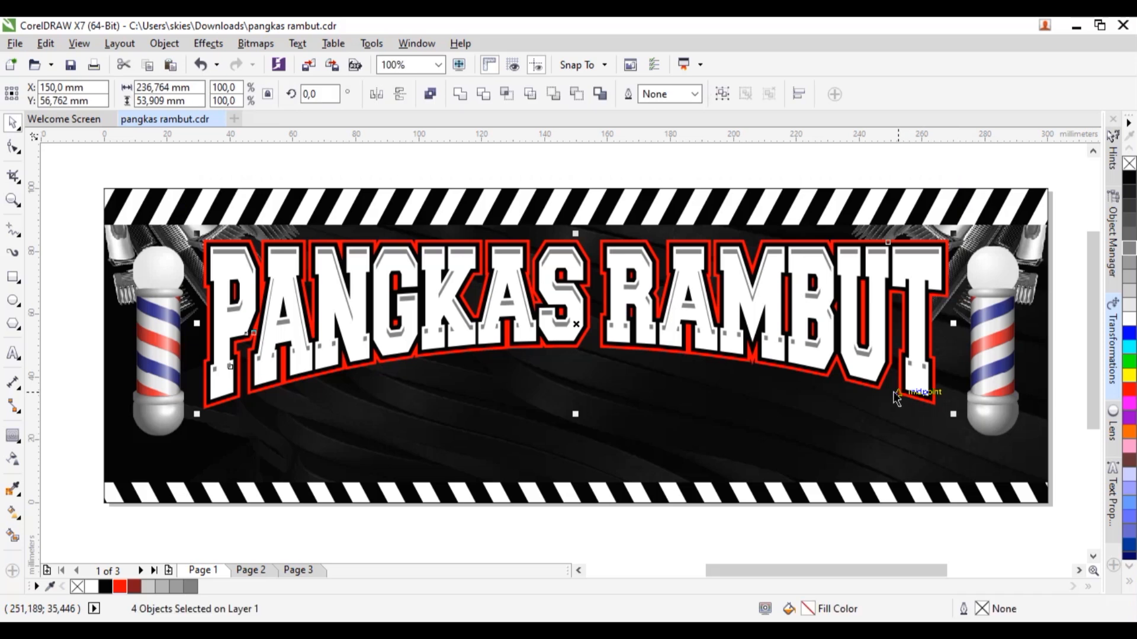
{"action": "key", "text": "ctrl+g"}
{"action": "left_click", "coordinate": [818, 420], "text": "shift"}
{"action": "key", "text": "e"}
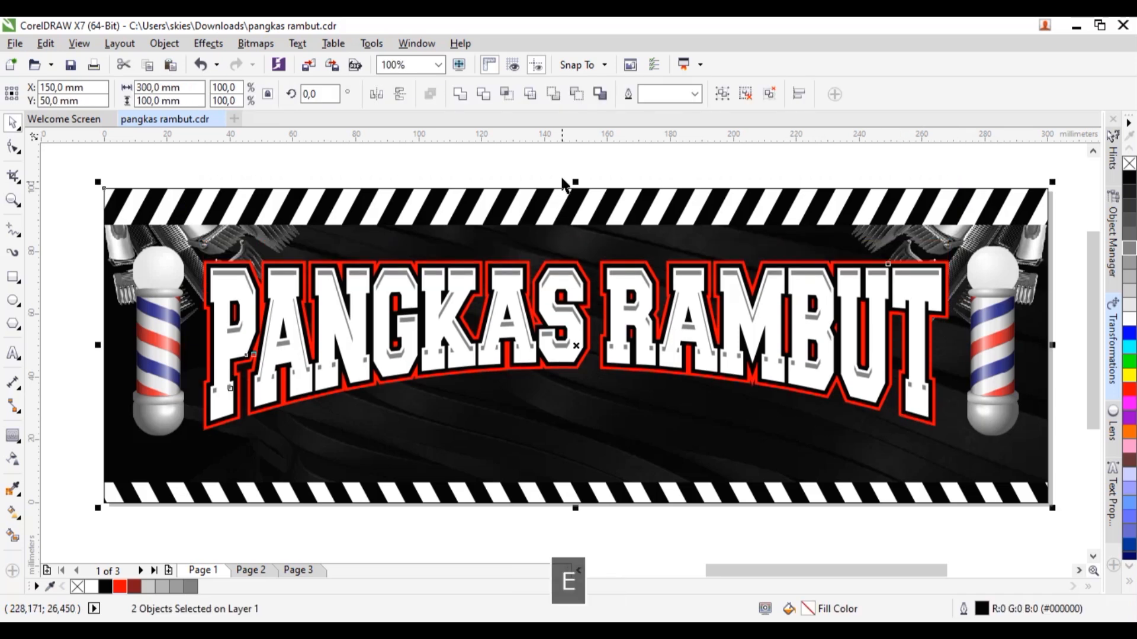
{"action": "left_click", "coordinate": [575, 154]}
- Align the top of the PANGKAS RAMBUT group with the tops of the barber poles
{"action": "left_click", "coordinate": [626, 285]}
{"action": "left_click", "coordinate": [996, 284], "text": "shift"}
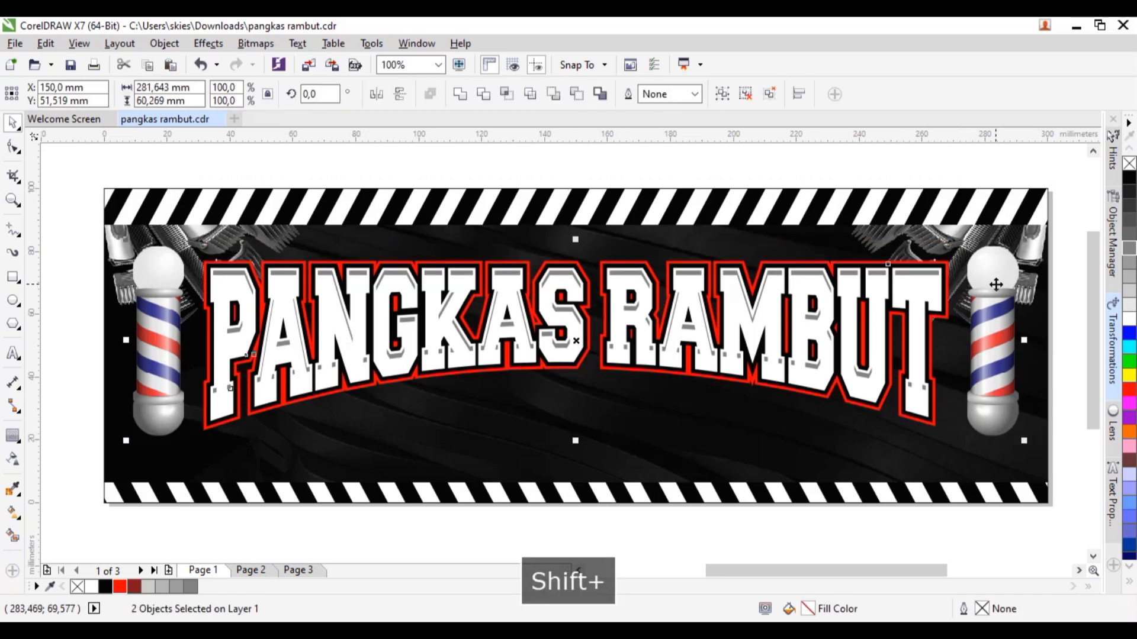
{"action": "key", "text": "t"}
{"action": "left_click", "coordinate": [762, 160]}
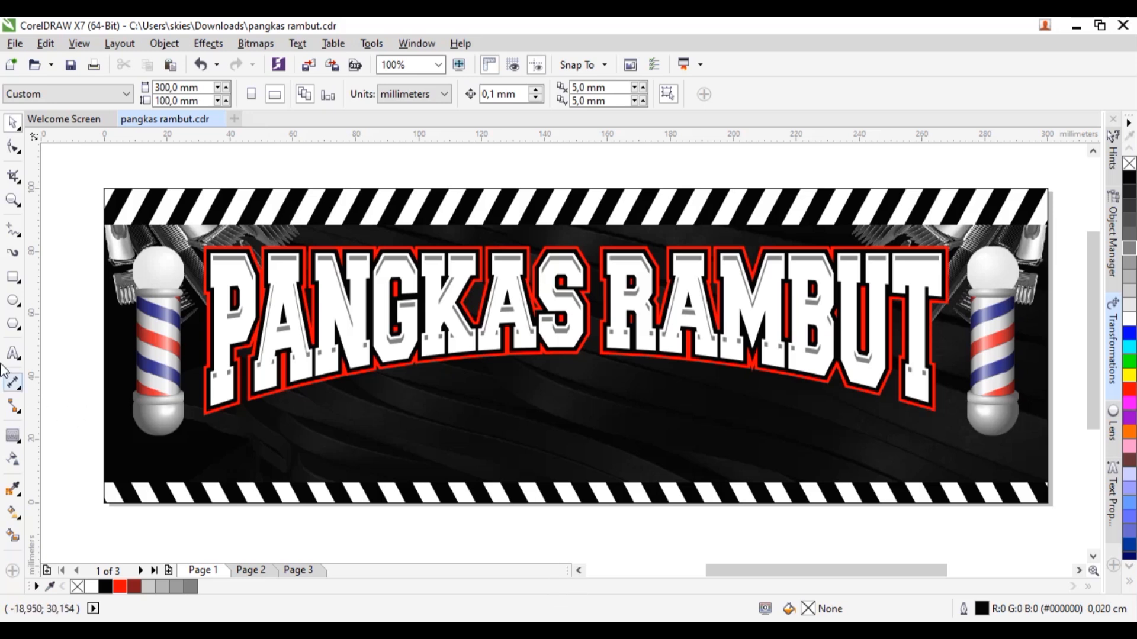
- Add the text ARJUNA below the arched headline and enlarge it to about 44 pt
{"action": "left_click", "coordinate": [389, 438]}
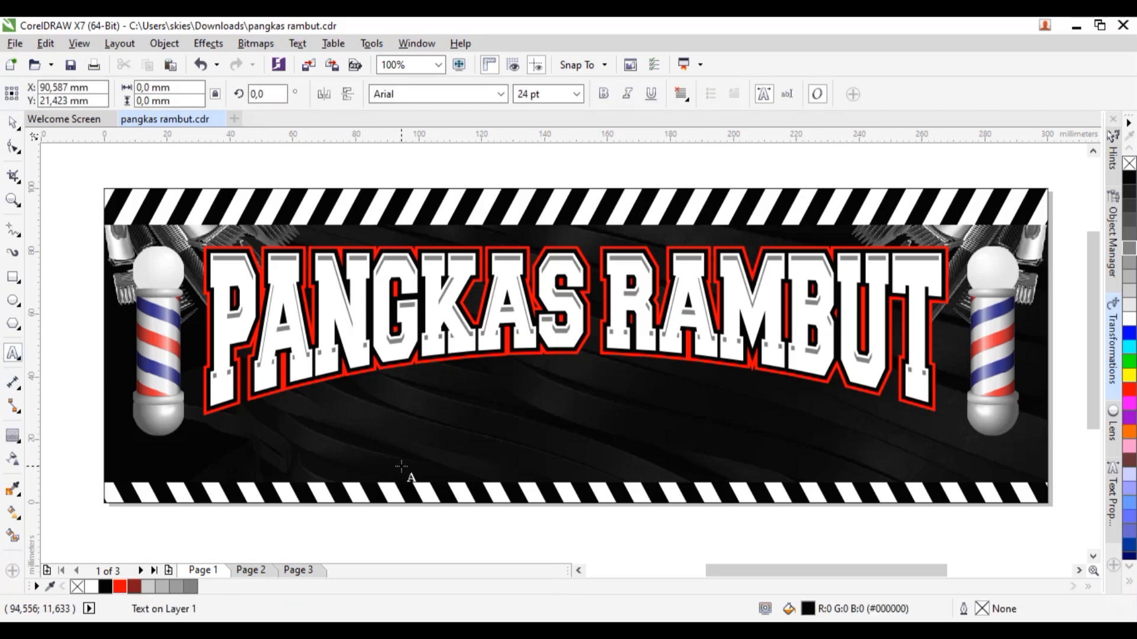
{"action": "type", "text": "ARJUNA"}
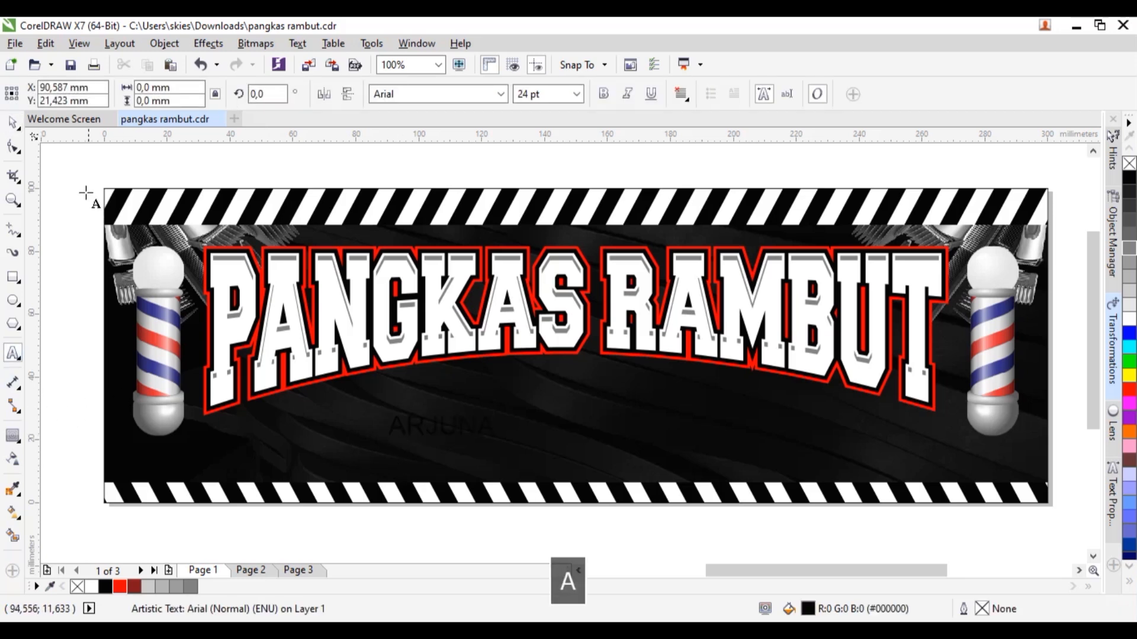
{"action": "left_click", "coordinate": [13, 123]}
{"action": "left_click_drag", "start_coordinate": [514, 408], "coordinate": [599, 396]}
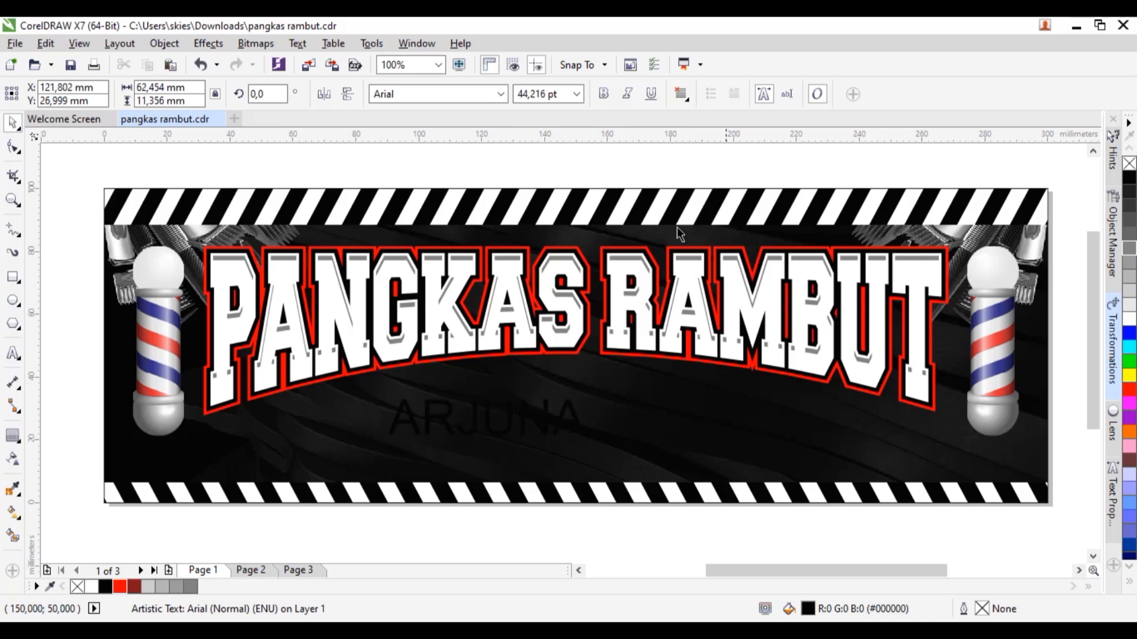
- Fill the ARJUNA text with white and set its font to Freshman
{"action": "left_click", "coordinate": [1129, 319]}
{"action": "left_click", "coordinate": [501, 94]}
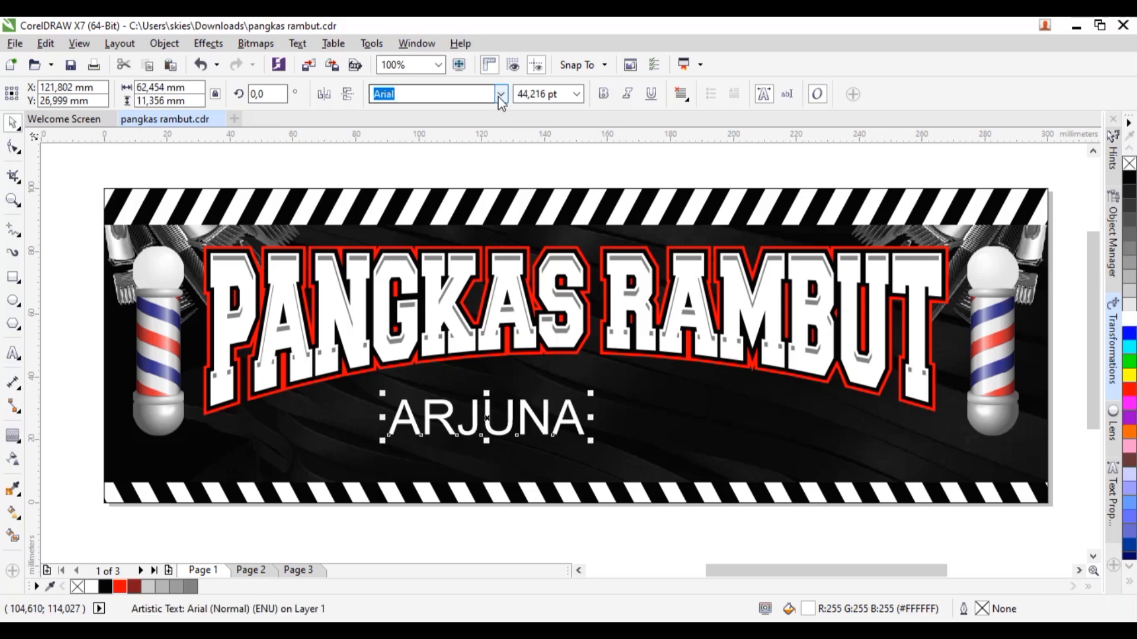
{"action": "left_click", "coordinate": [453, 143]}
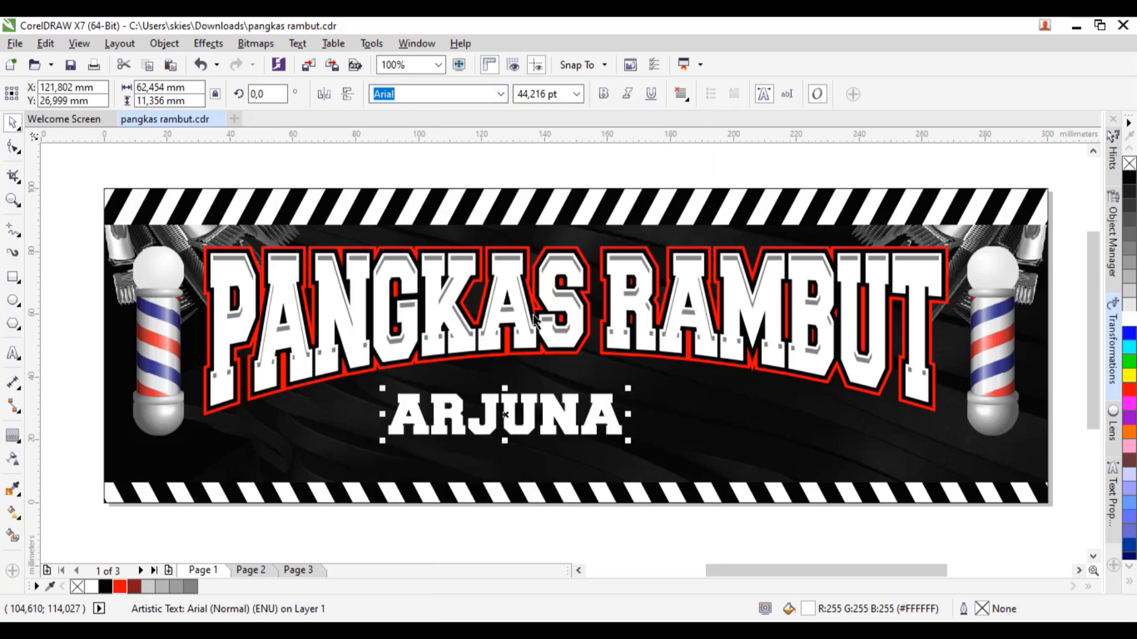
- Center ARJUNA horizontally on the banner and enlarge it to about 55 pt
{"action": "key", "text": "c"}
{"action": "left_click", "coordinate": [590, 179]}
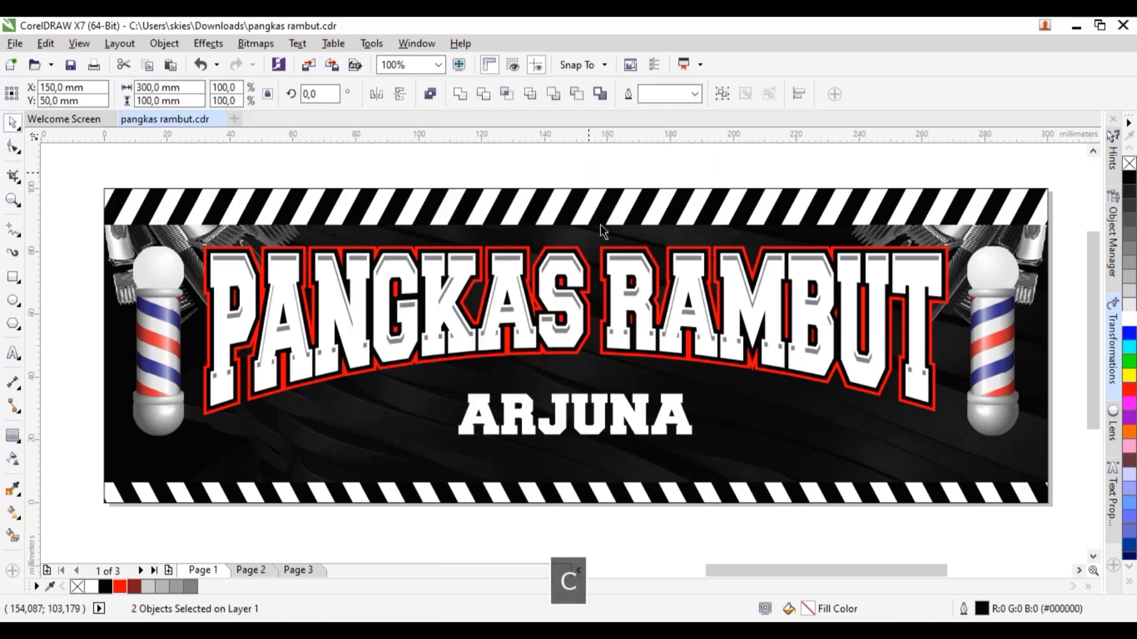
{"action": "left_click", "coordinate": [676, 405]}
{"action": "mouse_move", "coordinate": [698, 441]}
{"action": "left_mouse_down"}
{"action": "mouse_move", "coordinate": [728, 447]}
{"action": "mouse_move", "coordinate": [704, 427]}
{"action": "left_mouse_up"}
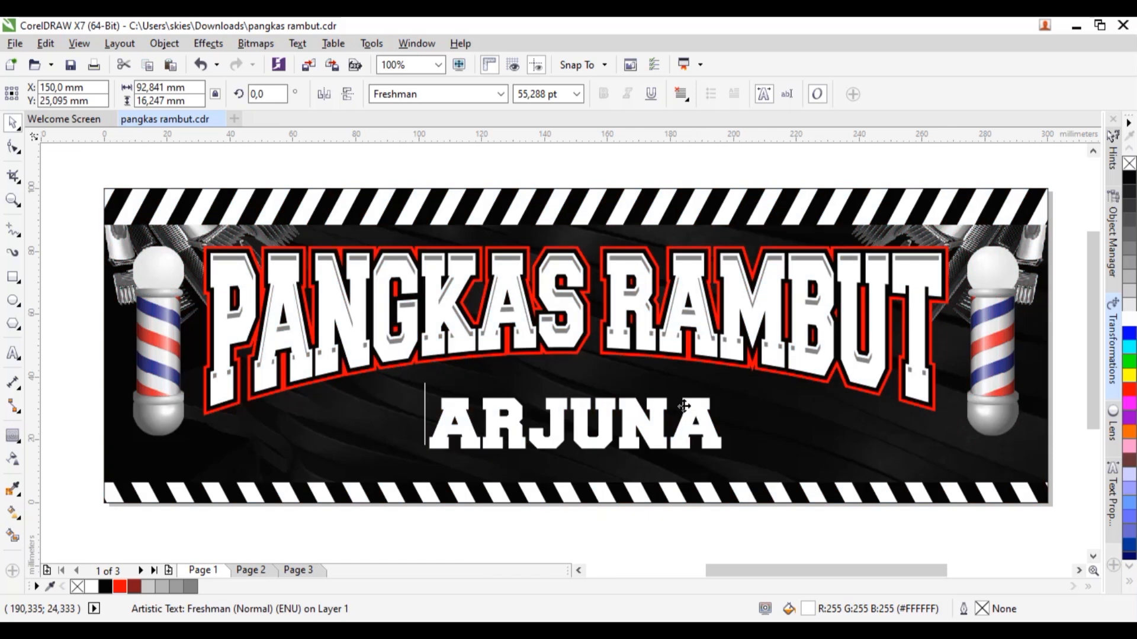
{"action": "scroll", "coordinate": [545, 300], "scroll_direction": "down", "scroll_amount": 2}
{"action": "left_click", "coordinate": [262, 570]}
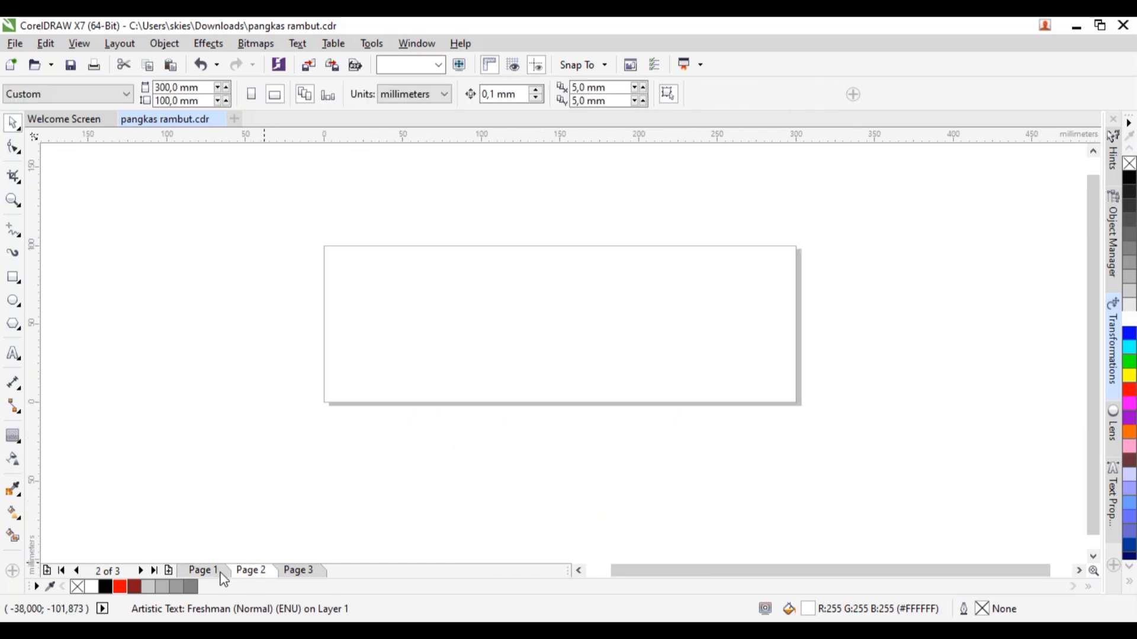
{"action": "left_click", "coordinate": [203, 570]}
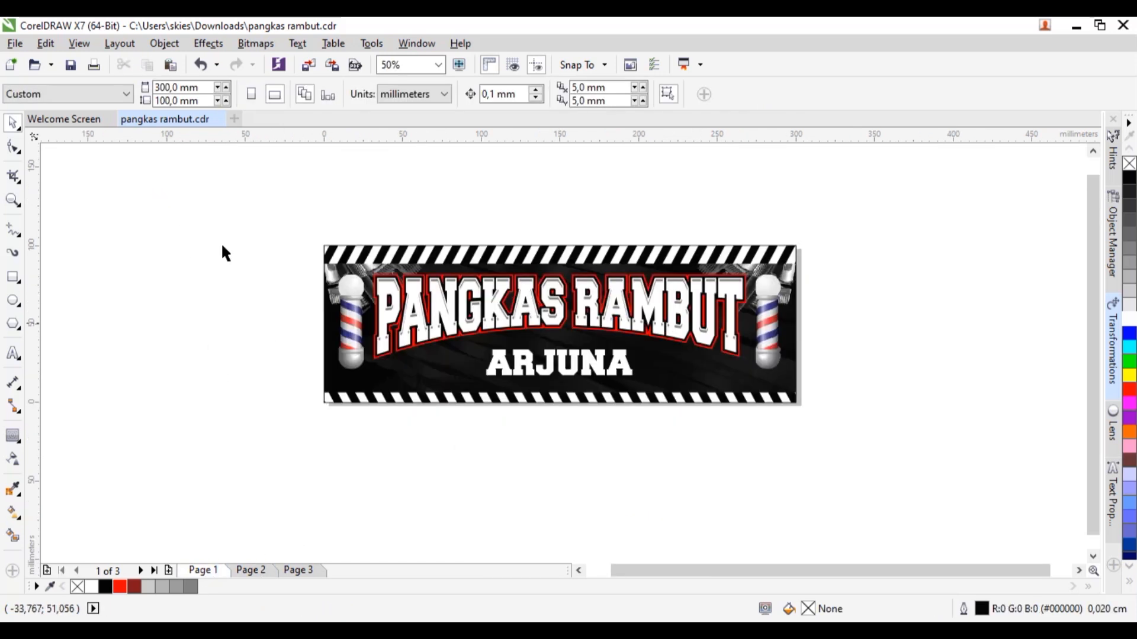
- Move the white scissors-and-comb graphic from below the banner to beside ARJUNA, using Wireframe view to locate it and returning to Enhanced view
{"action": "left_click", "coordinate": [79, 43]}
{"action": "left_click", "coordinate": [94, 79]}
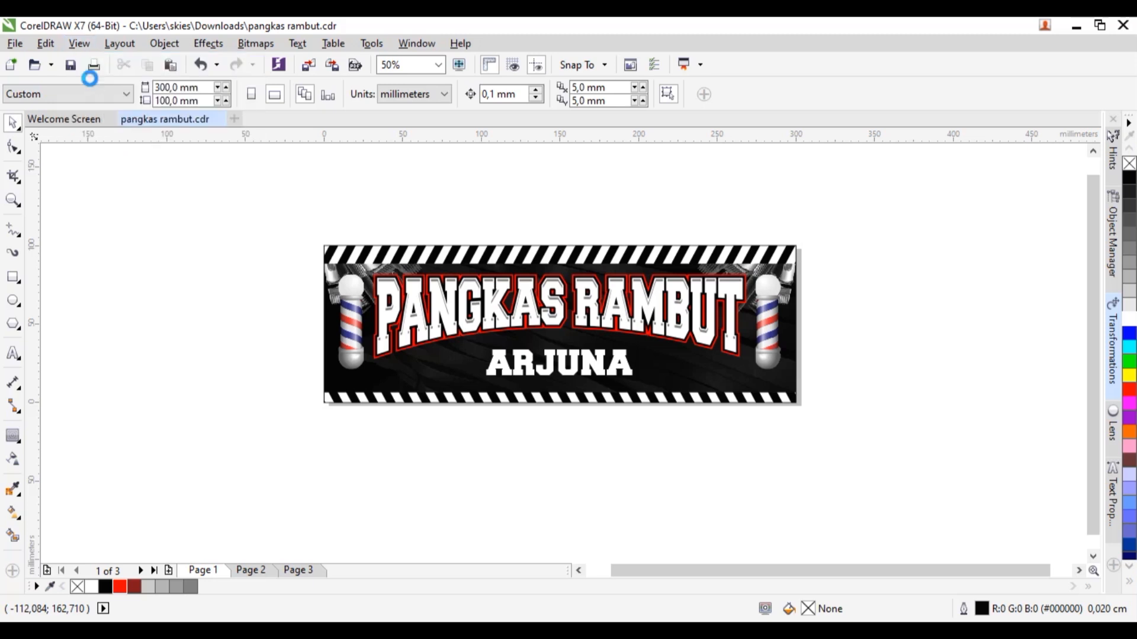
{"action": "left_click", "coordinate": [89, 45]}
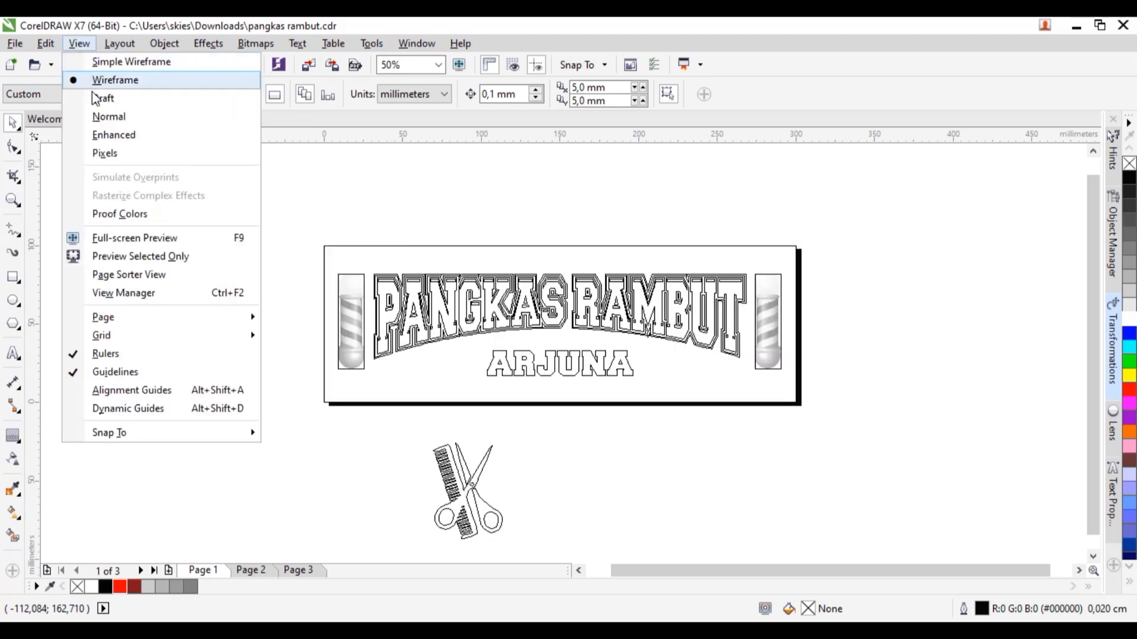
{"action": "left_click", "coordinate": [145, 135]}
{"action": "left_click_drag", "start_coordinate": [472, 510], "coordinate": [702, 358]}
{"action": "scroll", "coordinate": [703, 347], "scroll_direction": "up", "scroll_amount": 2}
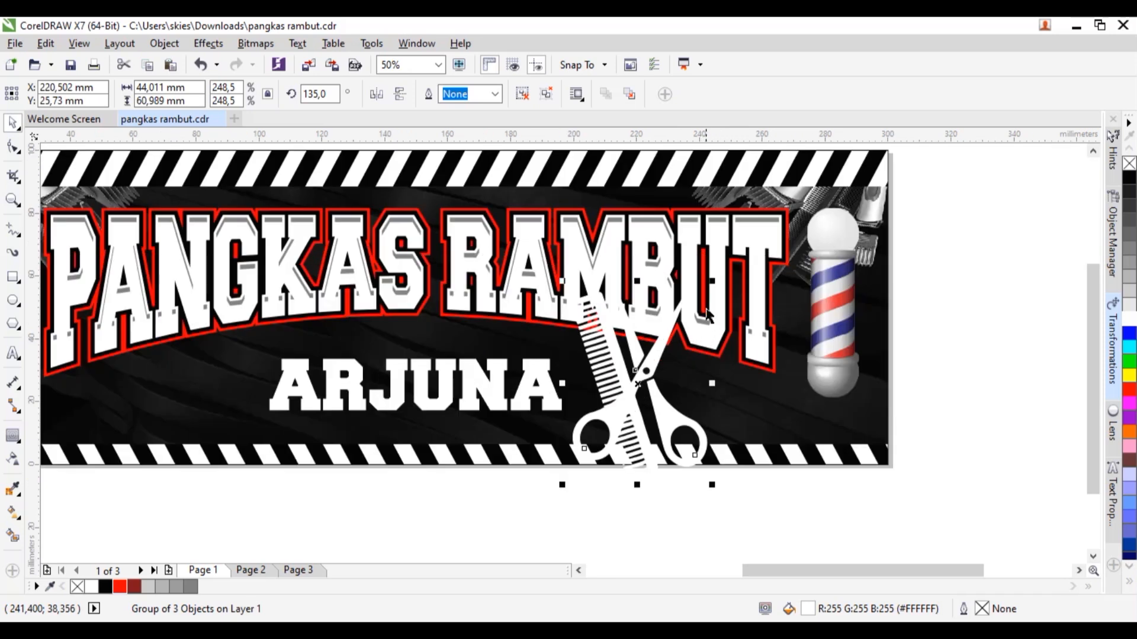
- Shrink the scissors-and-comb graphic to about 9 × 12.4 mm and place a horizontally mirrored copy on the other side of ARJUNA
{"action": "left_click_drag", "start_coordinate": [712, 283], "coordinate": [773, 354]}
{"action": "scroll", "coordinate": [636, 382], "scroll_direction": "up", "scroll_amount": 2}
{"action": "left_click_drag", "start_coordinate": [647, 382], "coordinate": [267, 374]}
{"action": "scroll", "coordinate": [681, 348], "scroll_direction": "down", "scroll_amount": 1}
{"action": "left_click", "coordinate": [379, 96]}
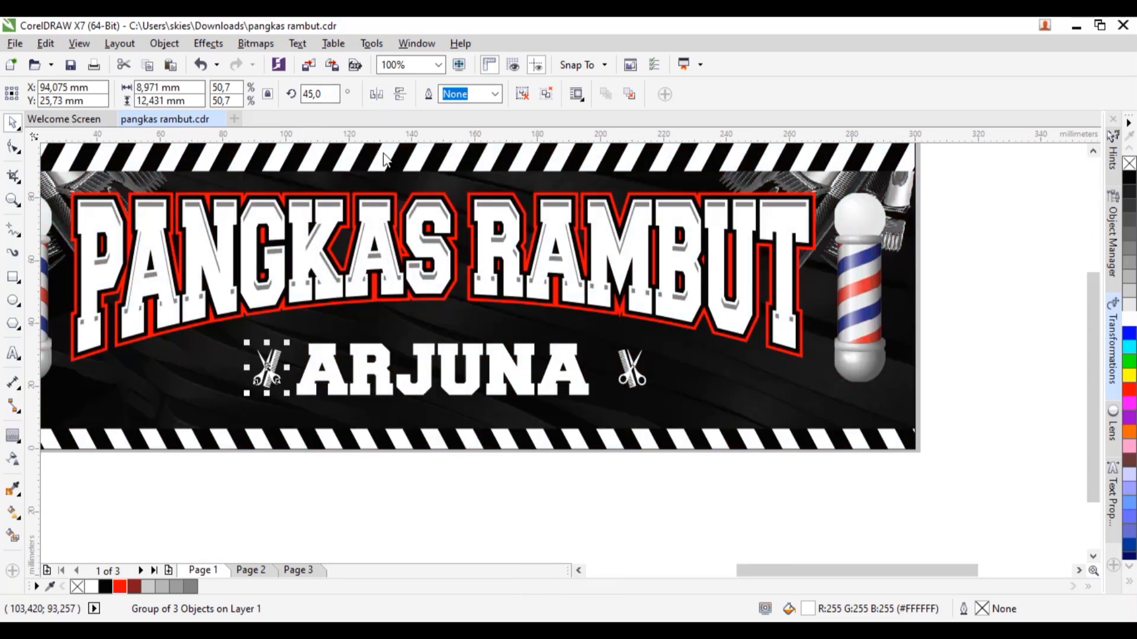
- Group the two scissors-and-comb graphics and center both the group and the ARJUNA text horizontally on the banner
{"action": "left_click", "coordinate": [652, 406], "text": "shift"}
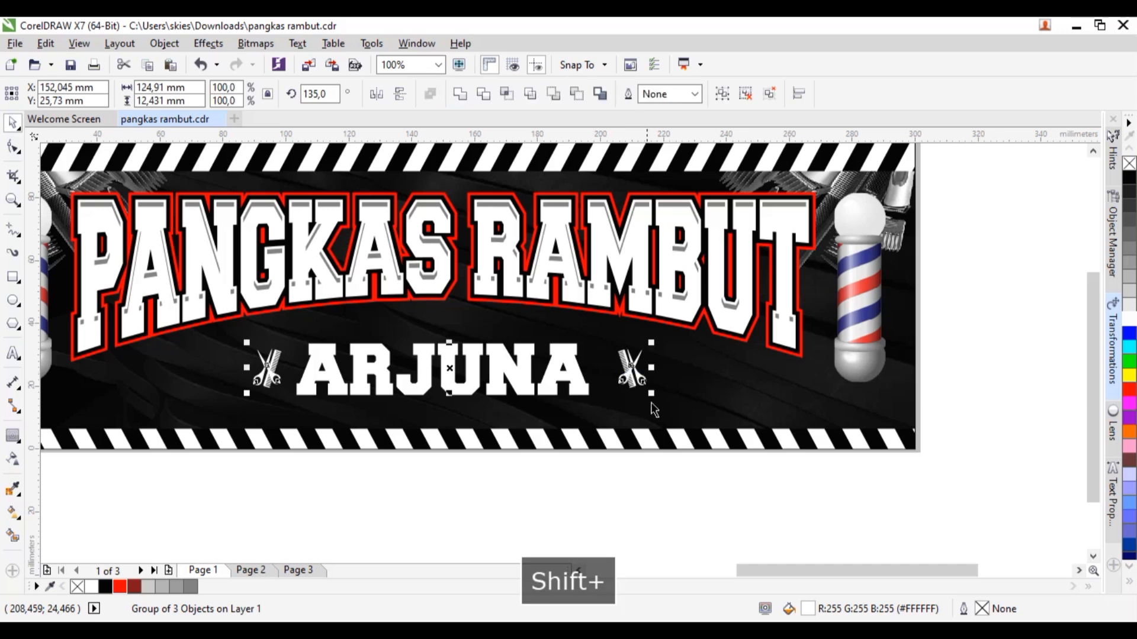
{"action": "key", "text": "ctrl+g"}
{"action": "key", "text": "c"}
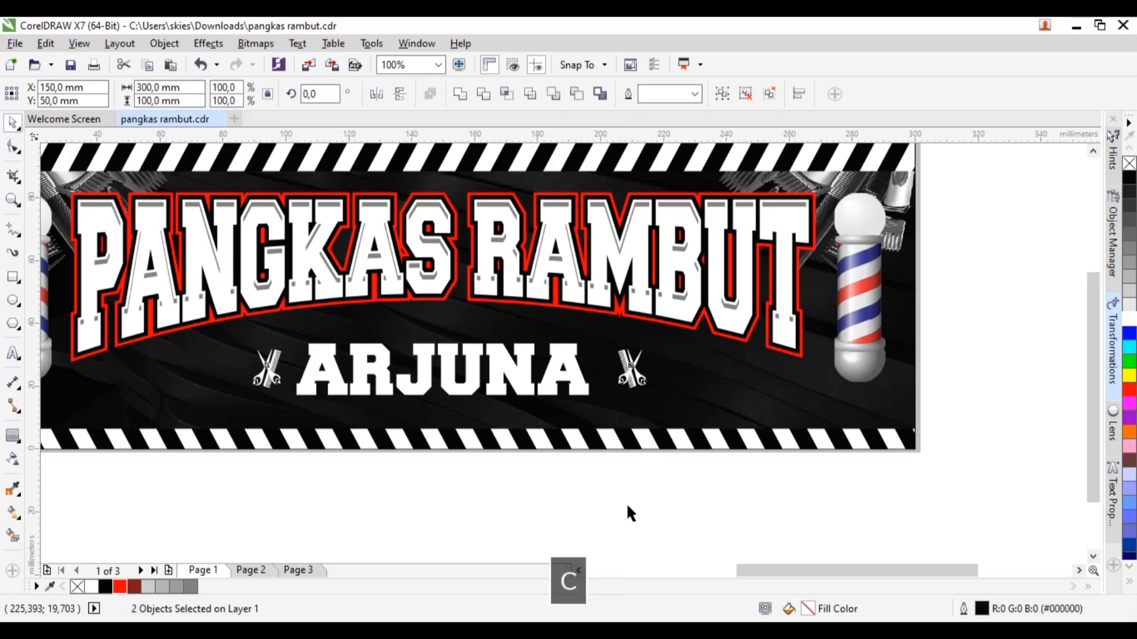
{"action": "left_click", "coordinate": [610, 515]}
{"action": "left_click", "coordinate": [582, 388]}
{"action": "left_click", "coordinate": [681, 390], "text": "shift"}
{"action": "key", "text": "c"}
- Draw a thin white rectangle about 28.4 × 2.2 mm to the left of the scissors-and-comb graphic beside ARJUNA
{"action": "scroll", "coordinate": [62, 377], "scroll_direction": "up", "scroll_amount": 1}
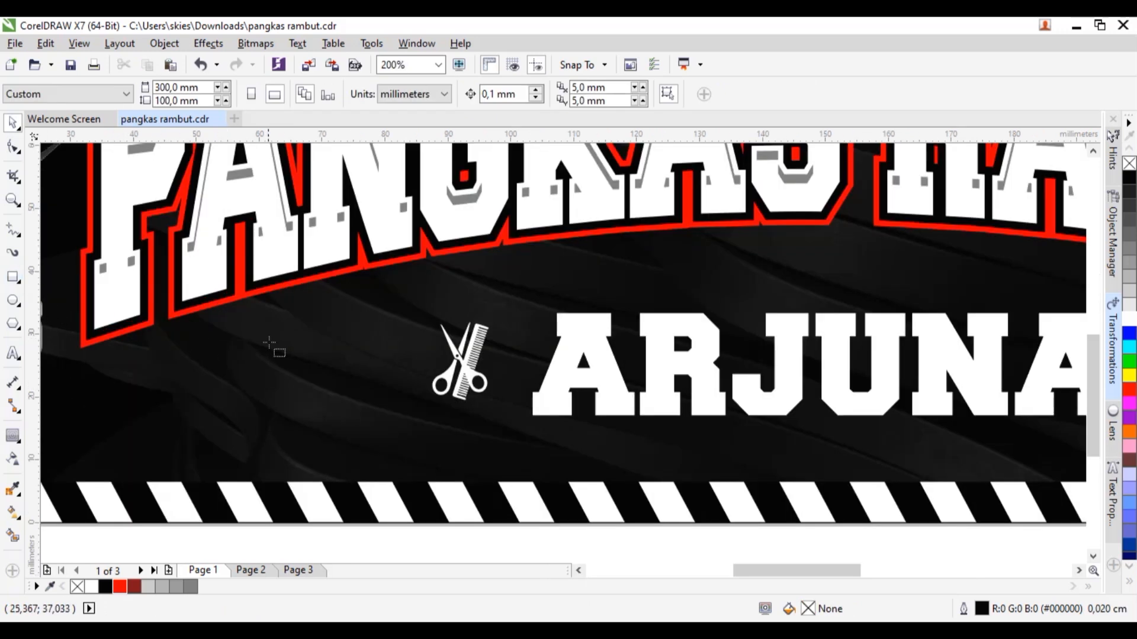
{"action": "key", "text": "F6"}
{"action": "left_click_drag", "start_coordinate": [200, 353], "coordinate": [377, 363]}
{"action": "scroll", "coordinate": [251, 367], "scroll_direction": "up", "scroll_amount": 1}
{"action": "left_click", "coordinate": [93, 585]}
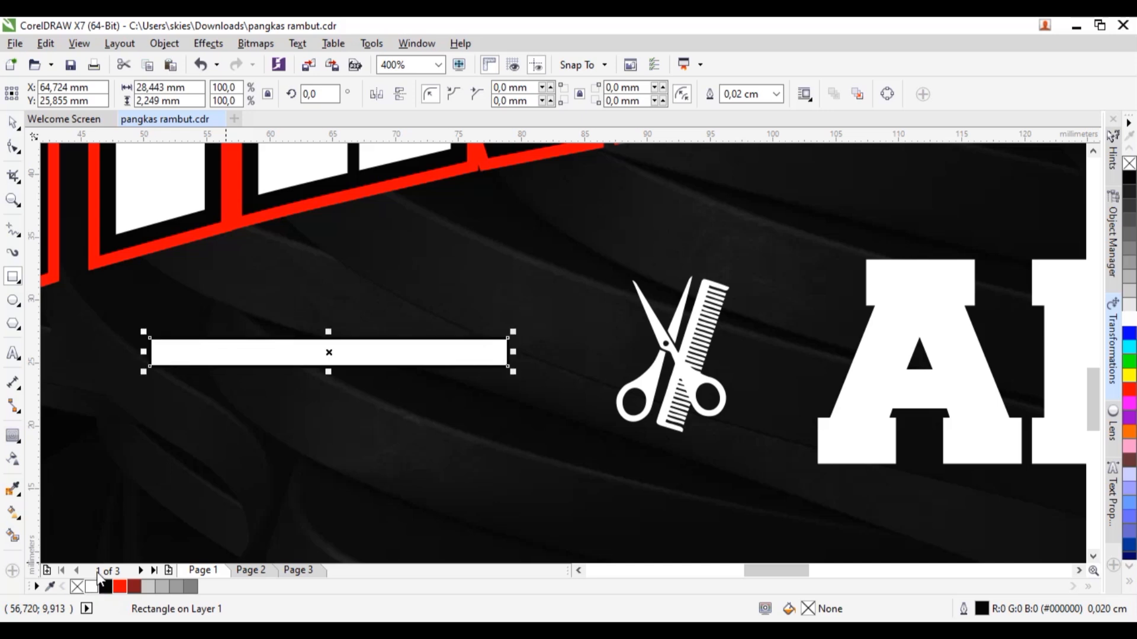
- Convert the rectangle to curves and move its upper-left corner node down to form a wedge tapering to the left
{"action": "left_click", "coordinate": [887, 93]}
{"action": "left_click", "coordinate": [13, 147]}
{"action": "left_click", "coordinate": [150, 340]}
{"action": "left_click_drag", "start_coordinate": [149, 340], "coordinate": [152, 346]}
- Mirror a copy of the white wedge below itself and weld both into one symmetrical spike about 28.4 × 4.5 mm
{"action": "key", "text": "space"}
{"action": "left_click_drag", "start_coordinate": [331, 332], "coordinate": [336, 377]}
{"action": "right_click", "coordinate": [335, 377]}
{"action": "left_click", "coordinate": [407, 355], "text": "shift"}
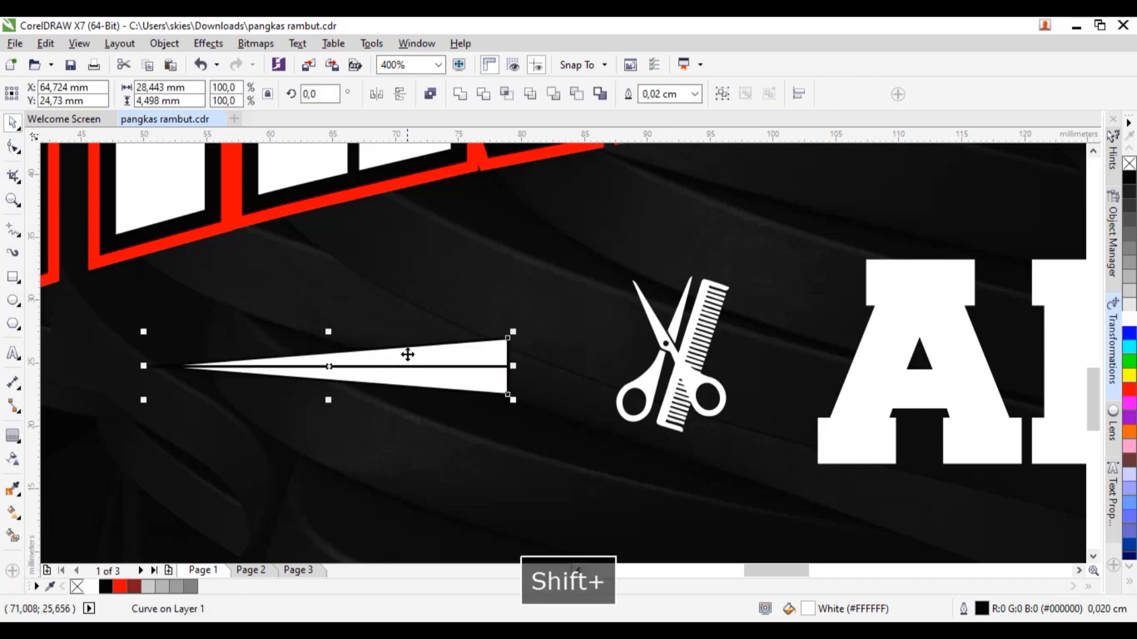
{"action": "left_click", "coordinate": [459, 94]}
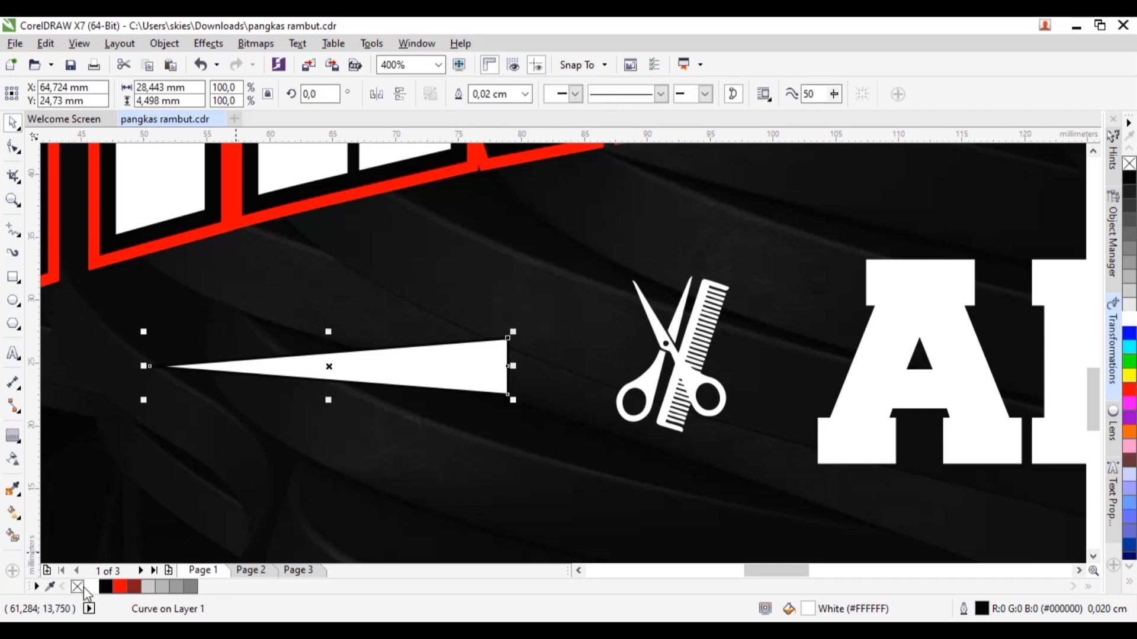
- Move the spike close to the scissors-and-comb graphic beside the first A of ARJUNA and reduce its height to about 2.4 mm
{"action": "scroll", "coordinate": [500, 320], "scroll_direction": "down", "scroll_amount": 2}
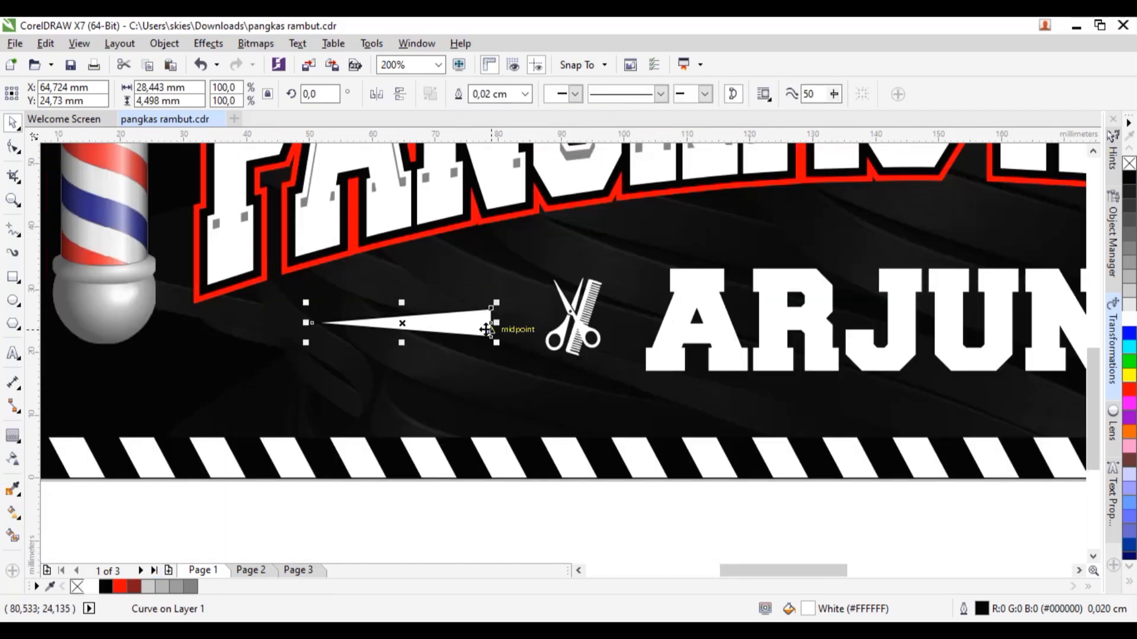
{"action": "left_click_drag", "start_coordinate": [485, 327], "coordinate": [511, 328]}
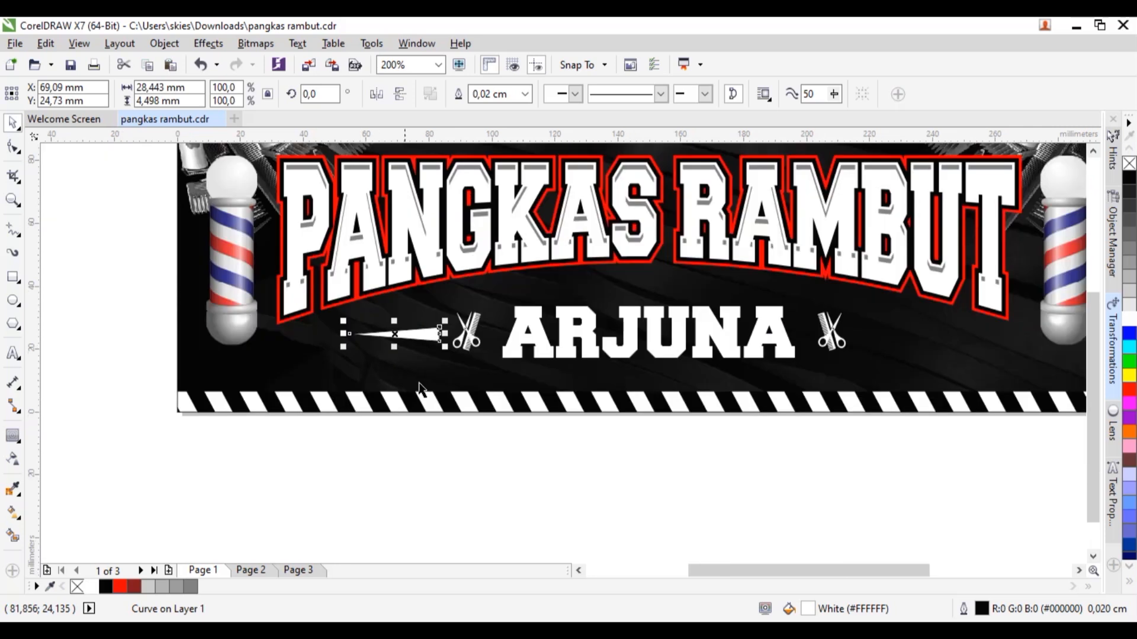
{"action": "scroll", "coordinate": [426, 335], "scroll_direction": "up", "scroll_amount": 2}
{"action": "left_click_drag", "start_coordinate": [160, 231], "coordinate": [160, 261]}
{"action": "scroll", "coordinate": [433, 303], "scroll_direction": "down", "scroll_amount": 1}
{"action": "left_click_drag", "start_coordinate": [434, 303], "coordinate": [454, 303]}
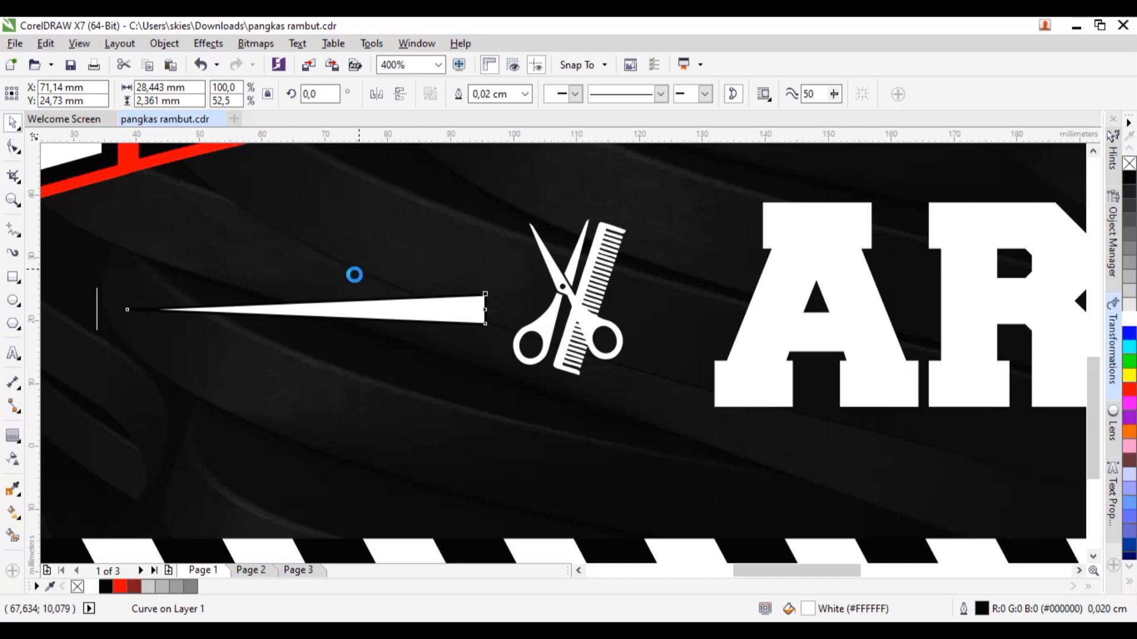
- Remove the spike's outline and place a horizontally mirrored copy beside the scissors-and-comb graphic on the other side of ARJUNA
{"action": "scroll", "coordinate": [303, 315], "scroll_direction": "down", "scroll_amount": 2}
{"action": "left_click_drag", "start_coordinate": [265, 300], "coordinate": [814, 308]}
{"action": "right_click", "coordinate": [418, 299]}
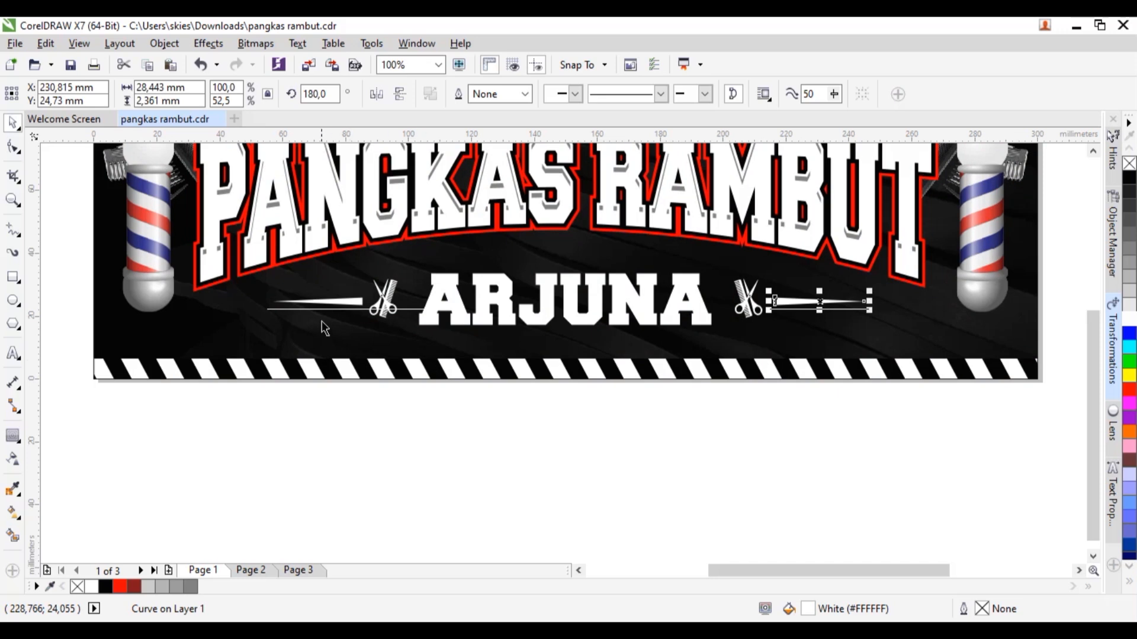
- Group the two spikes and center the group horizontally on the banner elements
{"action": "left_click", "coordinate": [345, 303], "text": "shift"}
{"action": "key", "text": "ctrl+g"}
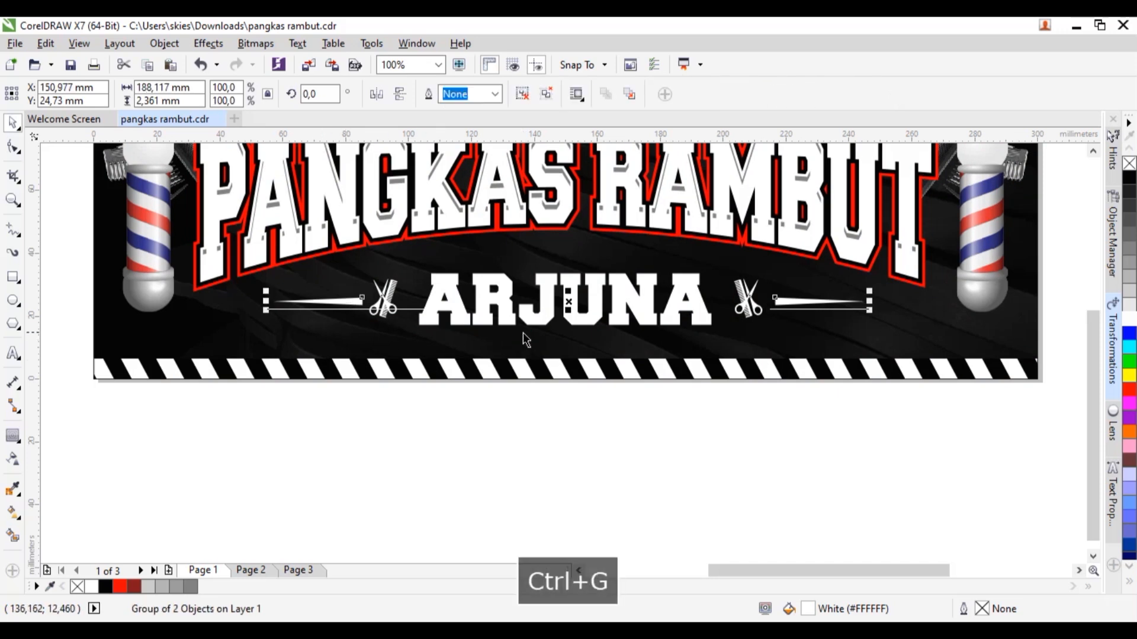
{"action": "key", "text": "c"}
{"action": "key", "text": "Escape"}
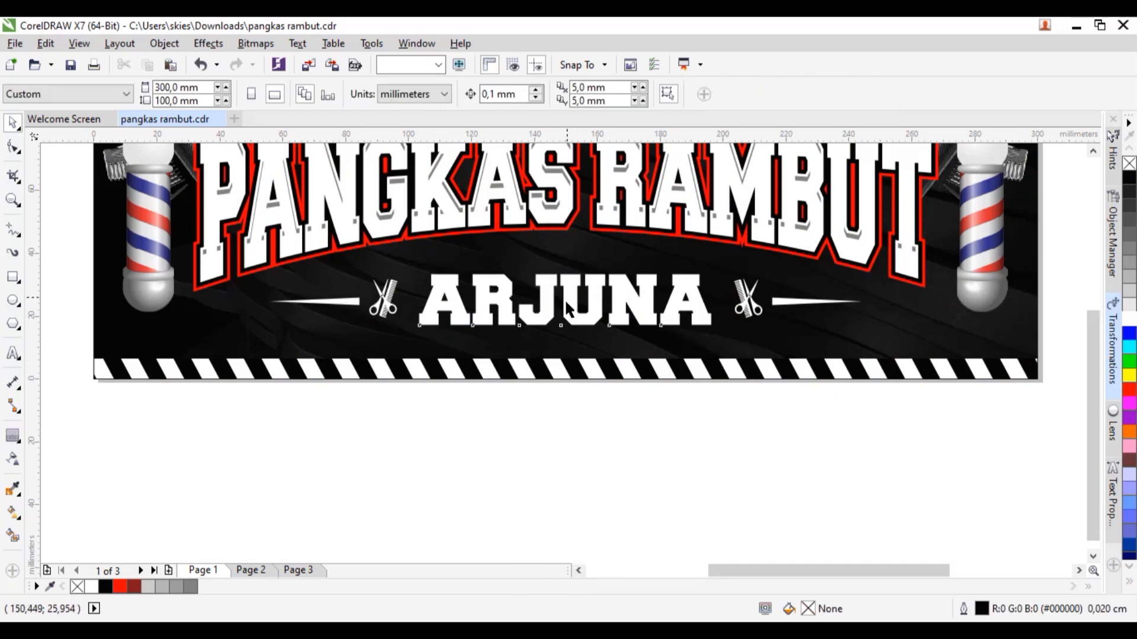
- Move the arched PANGKAS RAMBUT lettering group straight down by about 2.4 mm
{"action": "left_click", "coordinate": [564, 298]}
{"action": "scroll", "coordinate": [564, 298], "scroll_direction": "down", "scroll_amount": 2}
{"action": "key", "text": "Escape"}
{"action": "key", "text": "z"}
{"action": "left_click_drag", "start_coordinate": [319, 197], "coordinate": [806, 376]}
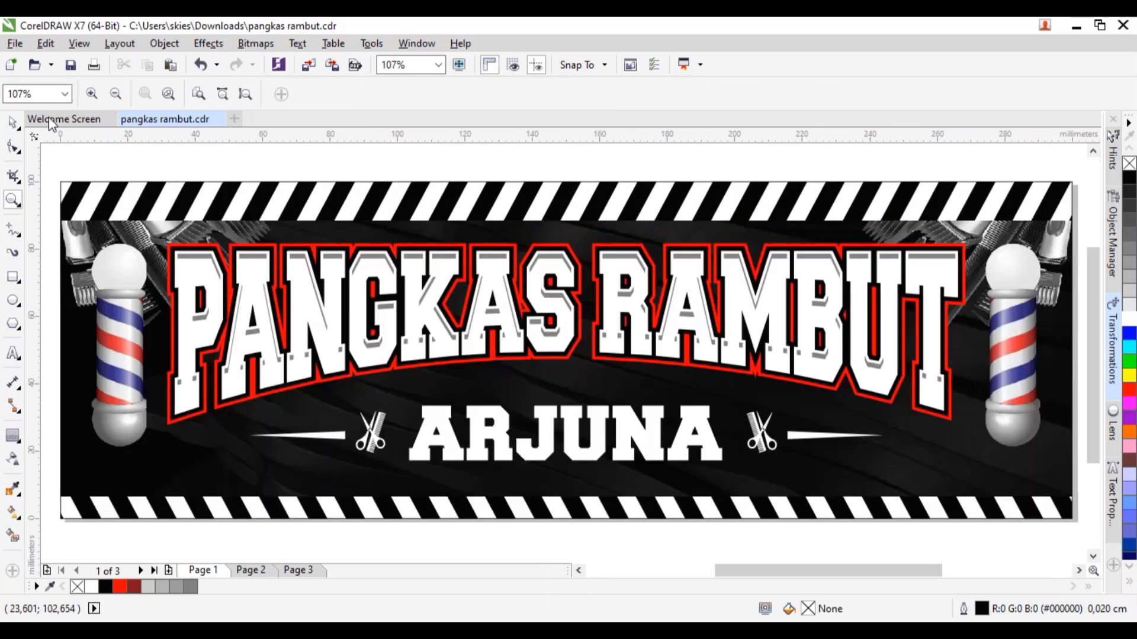
{"action": "key", "text": "space"}
{"action": "left_click", "coordinate": [187, 264]}
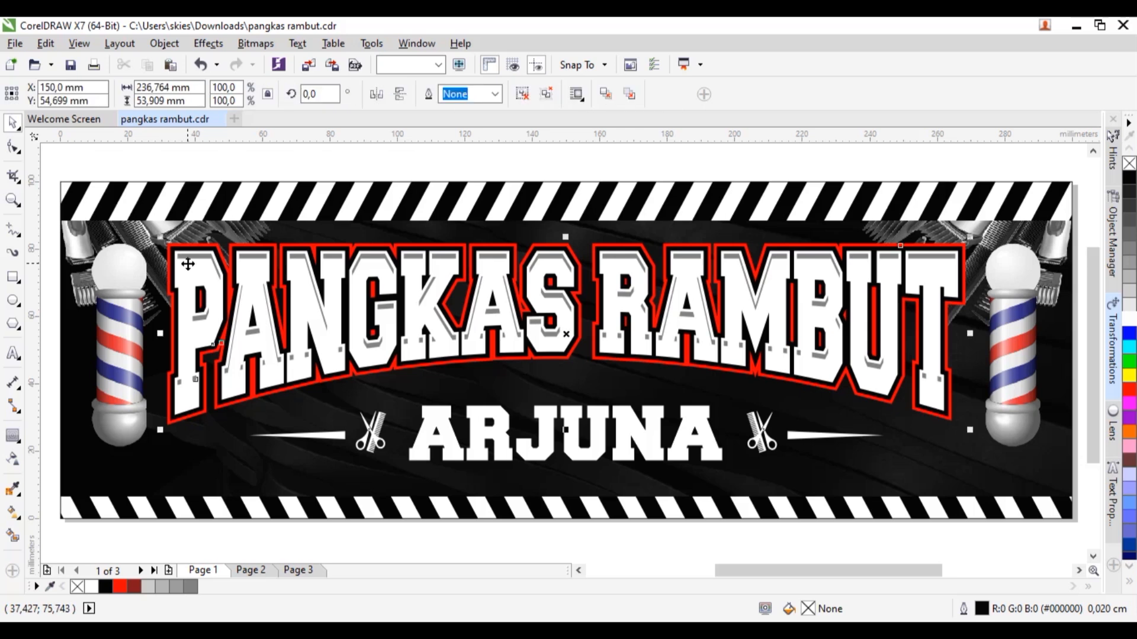
{"action": "left_click_drag", "start_coordinate": [188, 264], "coordinate": [196, 272]}
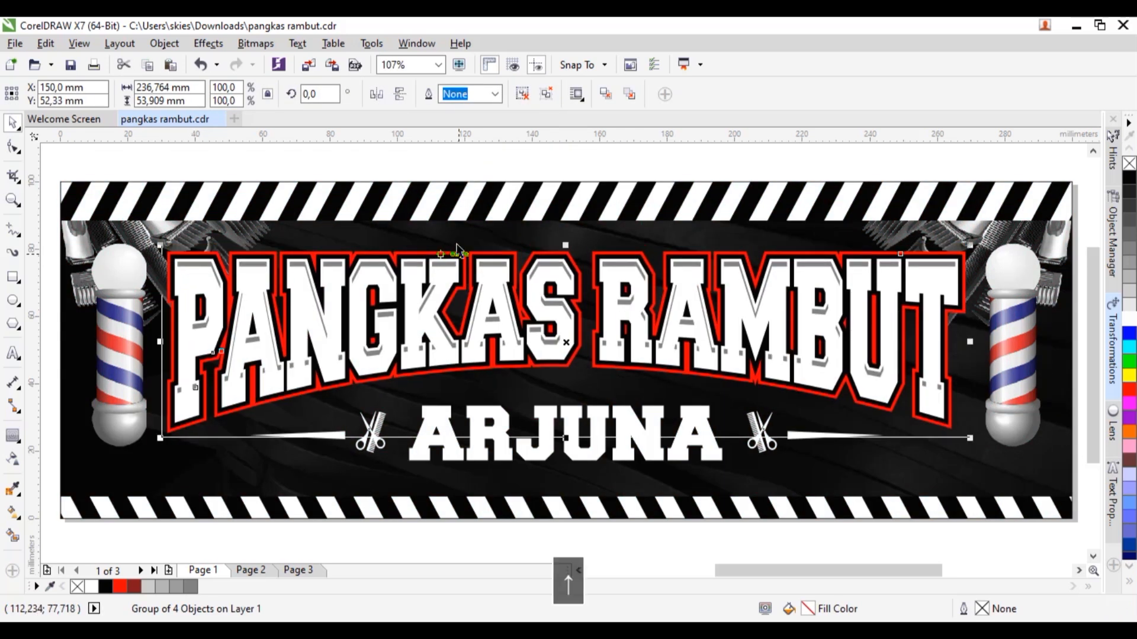
{"action": "left_click", "coordinate": [517, 170]}
- Ungroup the PANGKAS RAMBUT lettering and select its outermost red outline shape, undoing any accidental shift
{"action": "scroll", "coordinate": [168, 261], "scroll_direction": "up", "scroll_amount": 2}
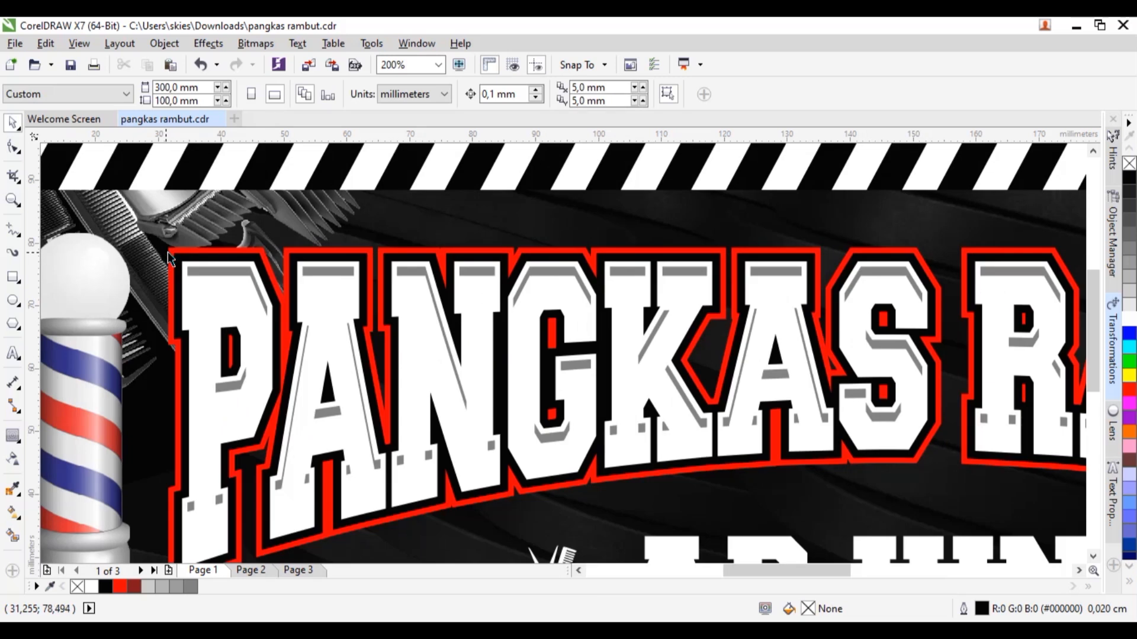
{"action": "left_click", "coordinate": [170, 261]}
{"action": "left_click", "coordinate": [468, 93]}
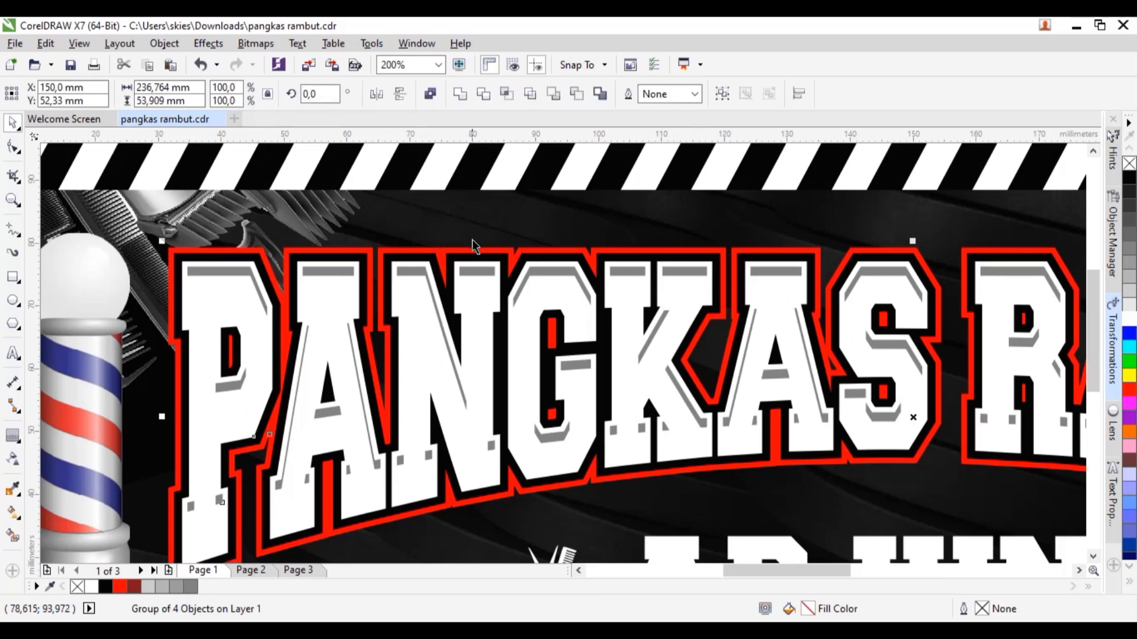
{"action": "scroll", "coordinate": [471, 239], "scroll_direction": "down", "scroll_amount": 3}
{"action": "key", "text": "ctrl+u"}
{"action": "scroll", "coordinate": [335, 252], "scroll_direction": "up", "scroll_amount": 2}
{"action": "key", "text": "Escape"}
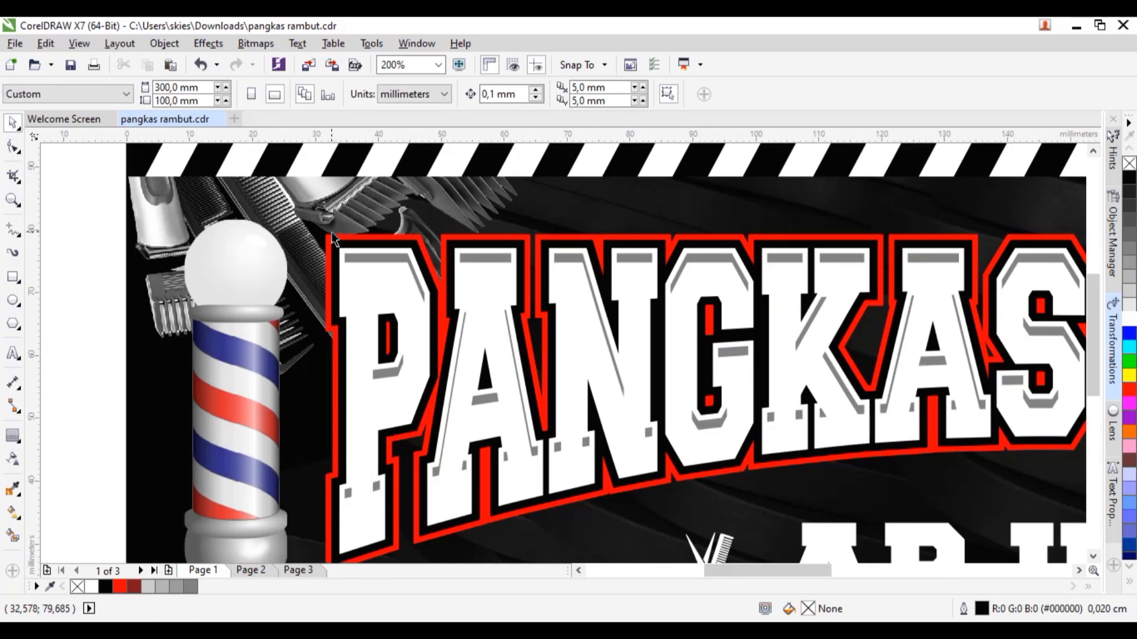
{"action": "left_click", "coordinate": [329, 241]}
{"action": "scroll", "coordinate": [320, 228], "scroll_direction": "up", "scroll_amount": 2}
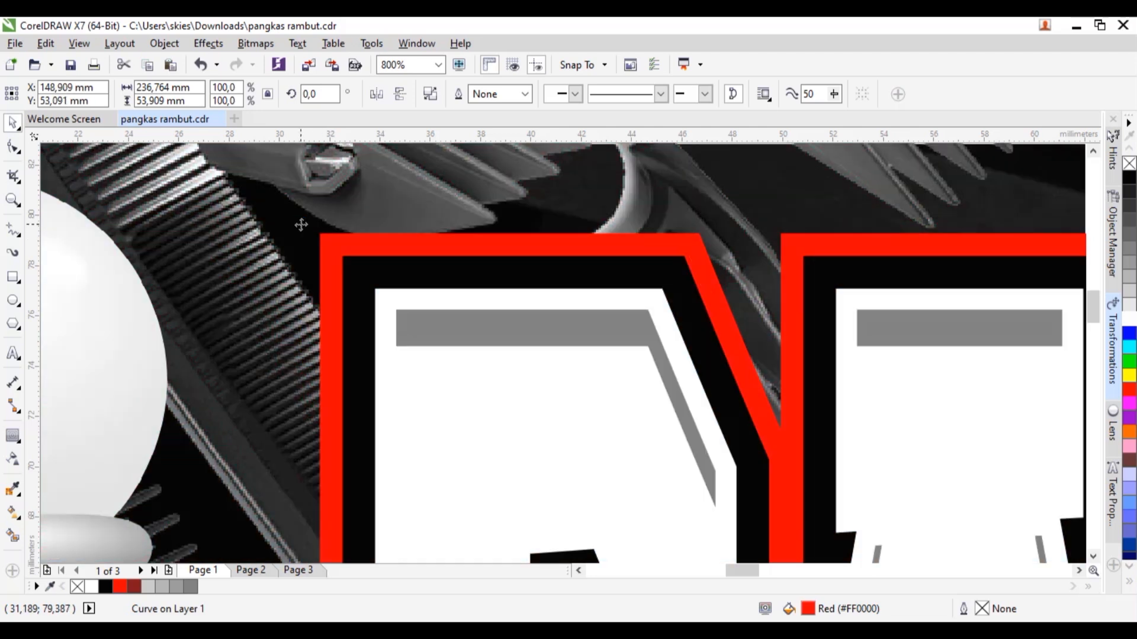
{"action": "key", "text": "ctrl+z"}
- Add a one-step outside contour of about 0.63 mm to the red outline, break it apart and fill it red
{"action": "left_click", "coordinate": [13, 436]}
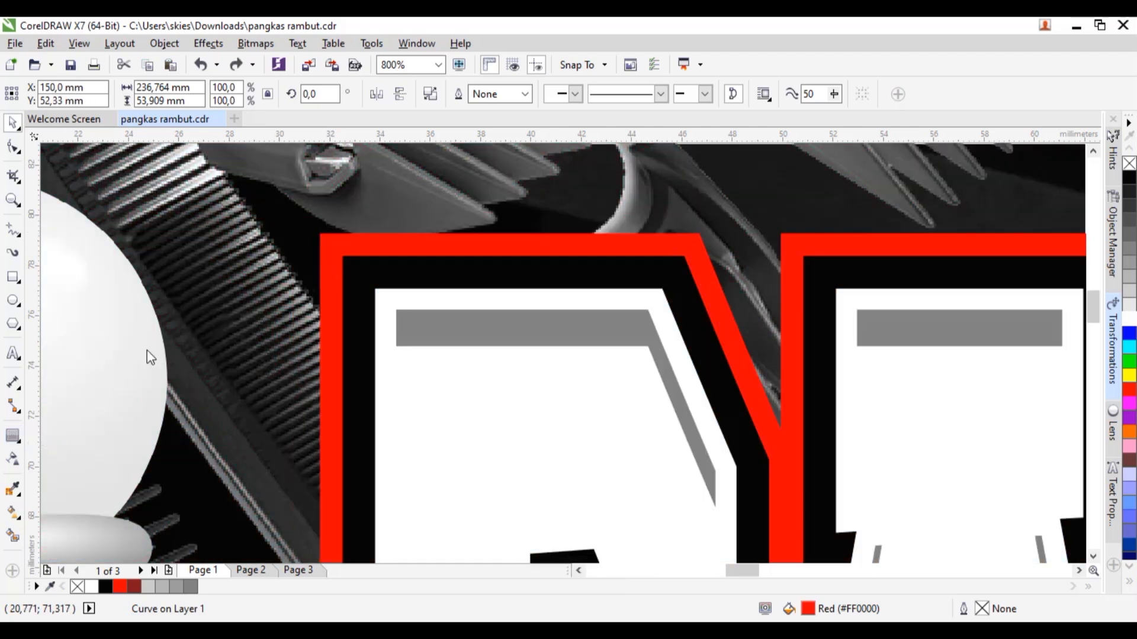
{"action": "left_click_drag", "start_coordinate": [311, 231], "coordinate": [303, 222]}
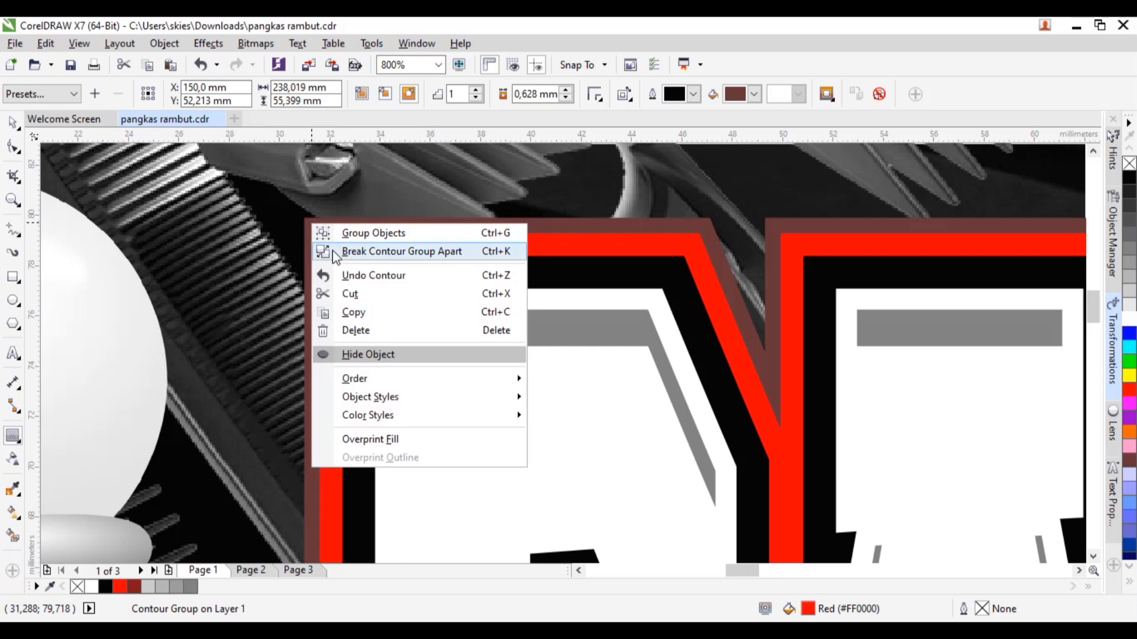
{"action": "left_click", "coordinate": [325, 249]}
{"action": "key", "text": "space"}
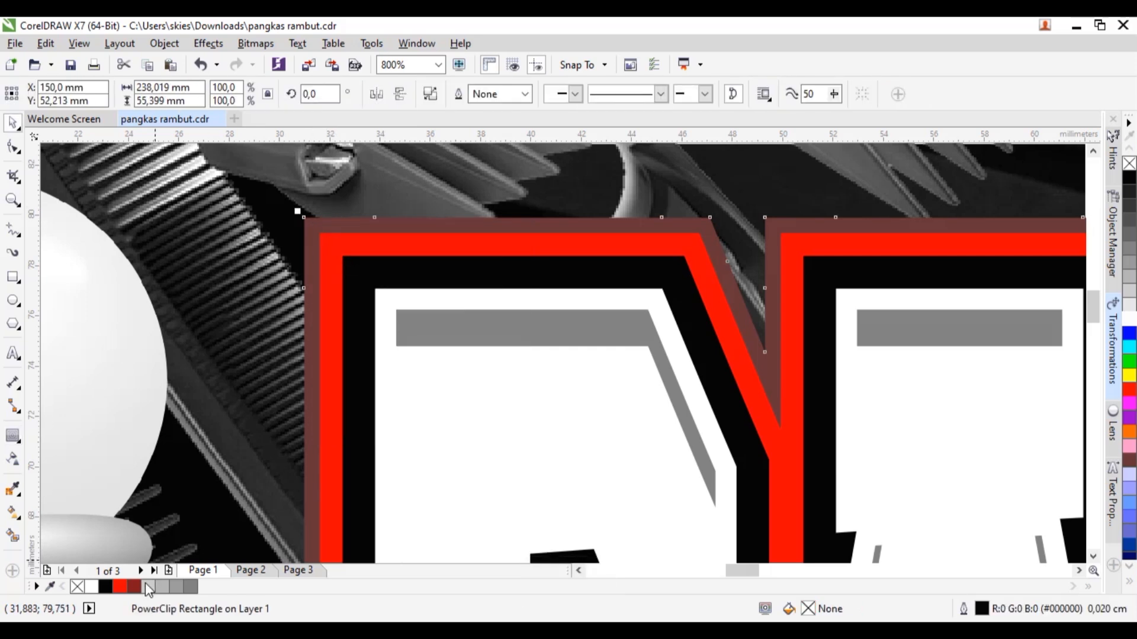
{"action": "left_click", "coordinate": [120, 587]}
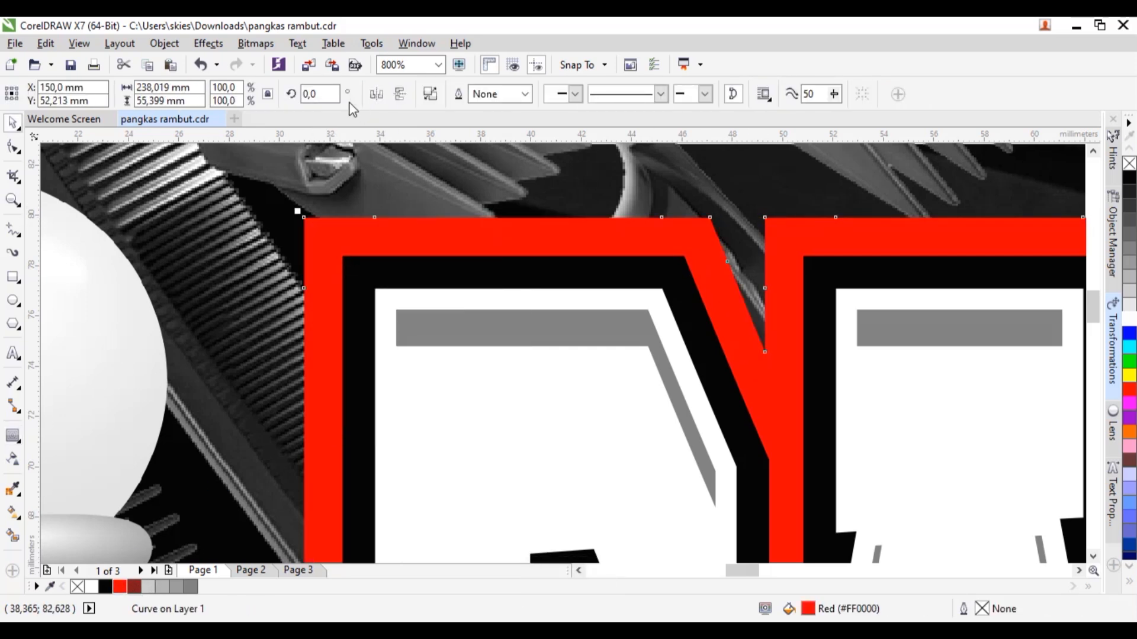
- Convert the new red contour shape to a 300 dpi RGB bitmap with a transparent background
{"action": "left_click", "coordinate": [268, 41]}
{"action": "left_click", "coordinate": [284, 59]}
{"action": "left_click", "coordinate": [710, 412]}
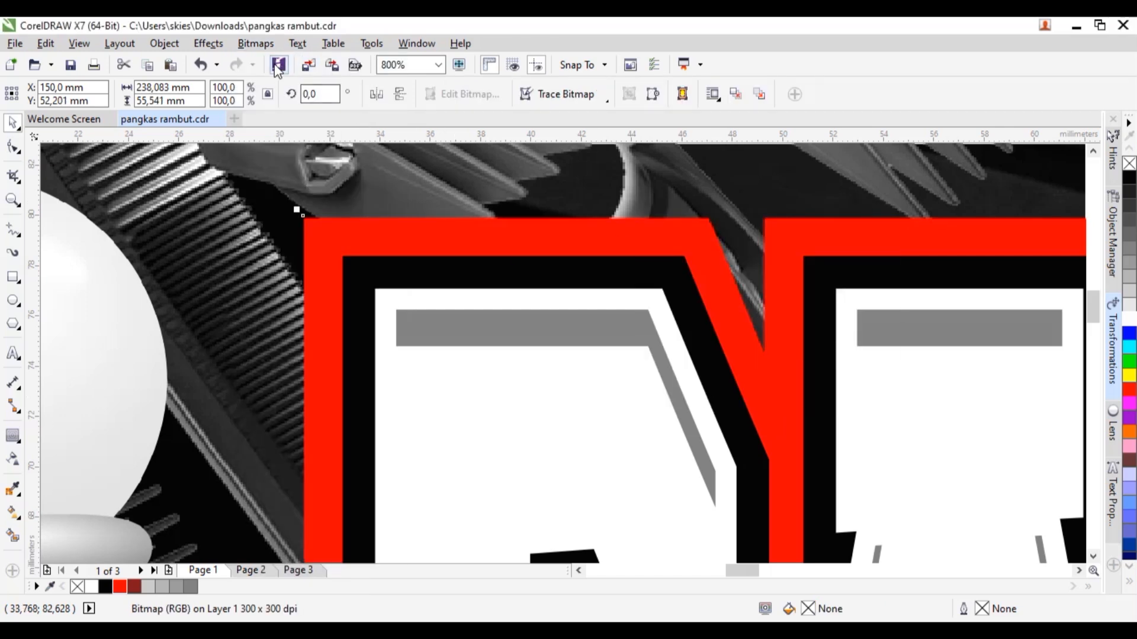
- Try a Gaussian blur with a 7-pixel radius on the red contour bitmap and undo it
{"action": "left_click", "coordinate": [256, 43]}
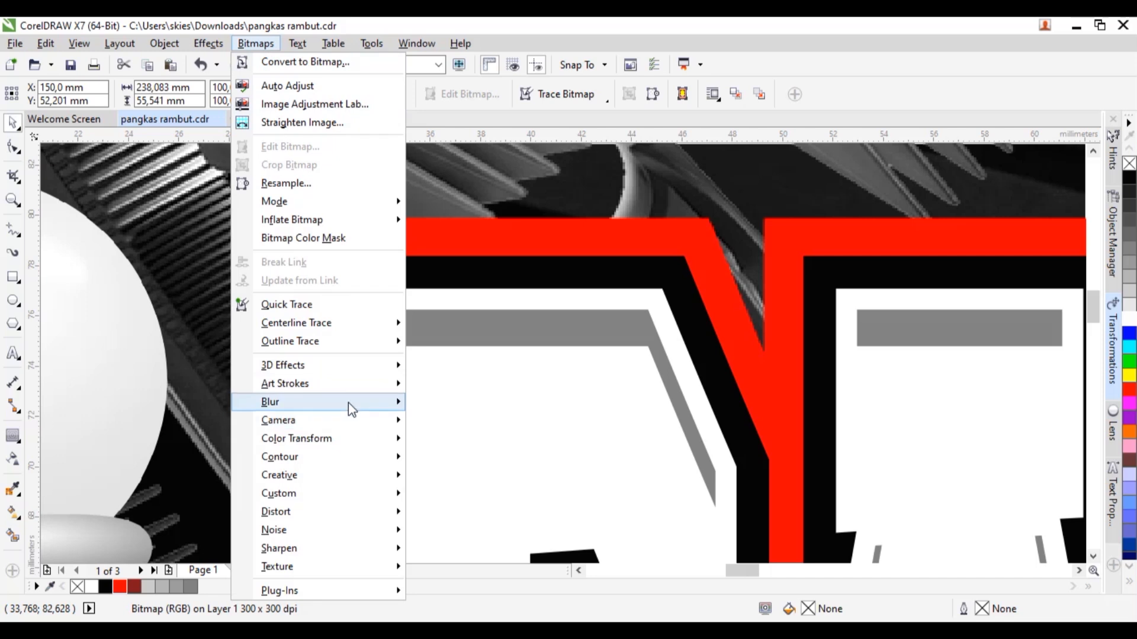
{"action": "mouse_move", "coordinate": [349, 402]}
{"action": "left_click", "coordinate": [459, 420]}
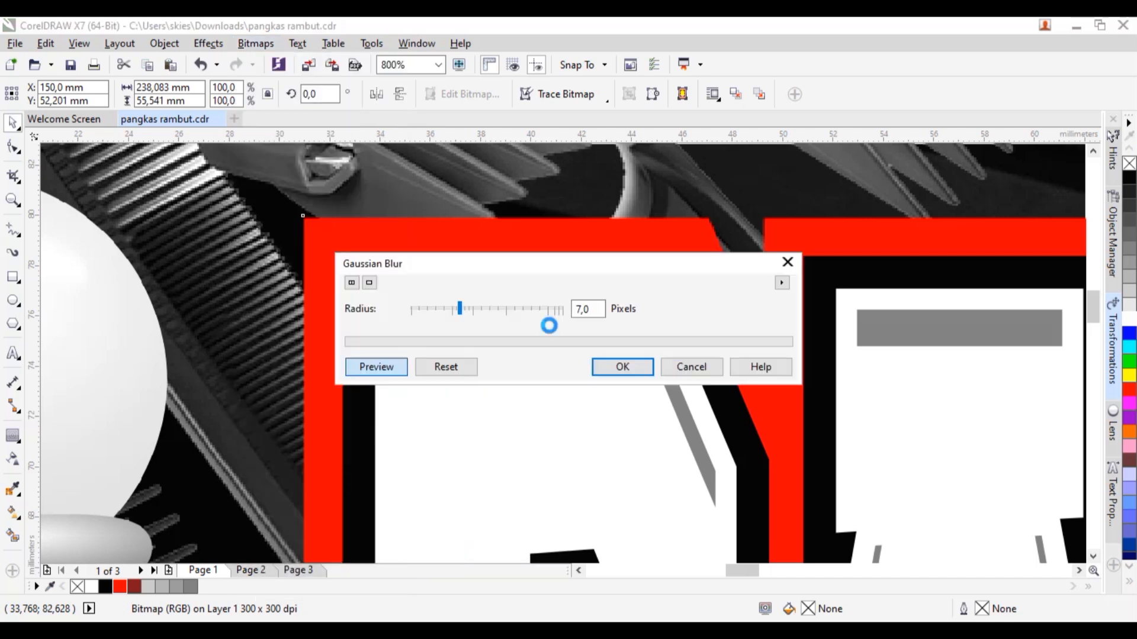
{"action": "scroll", "coordinate": [626, 346], "scroll_direction": "down", "scroll_amount": 6}
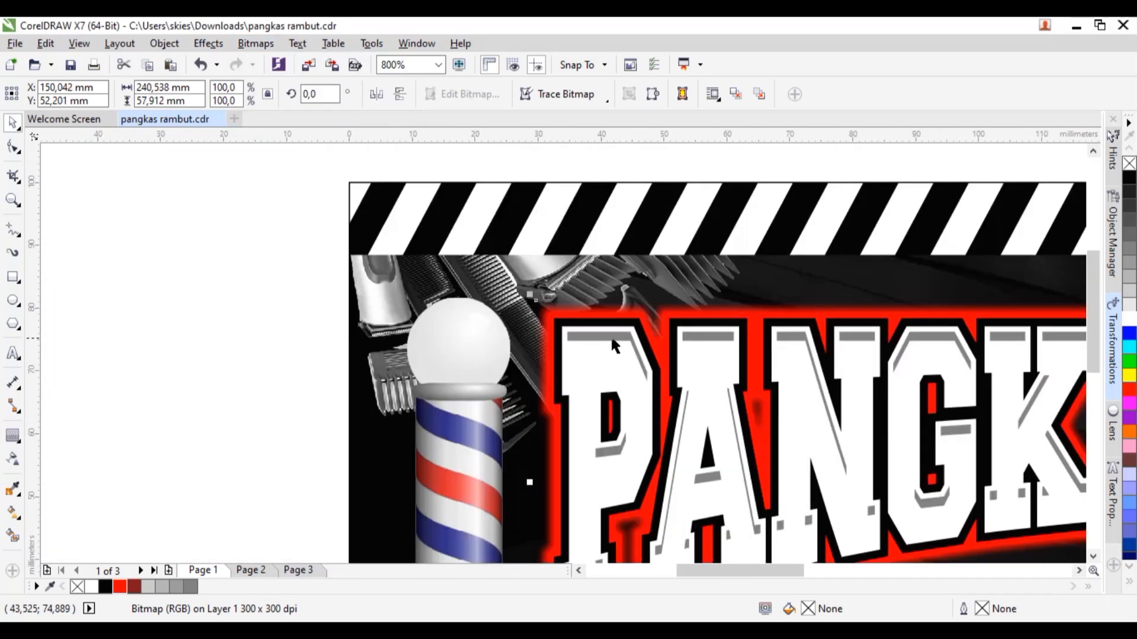
{"action": "scroll", "coordinate": [915, 391], "scroll_direction": "up", "scroll_amount": 1}
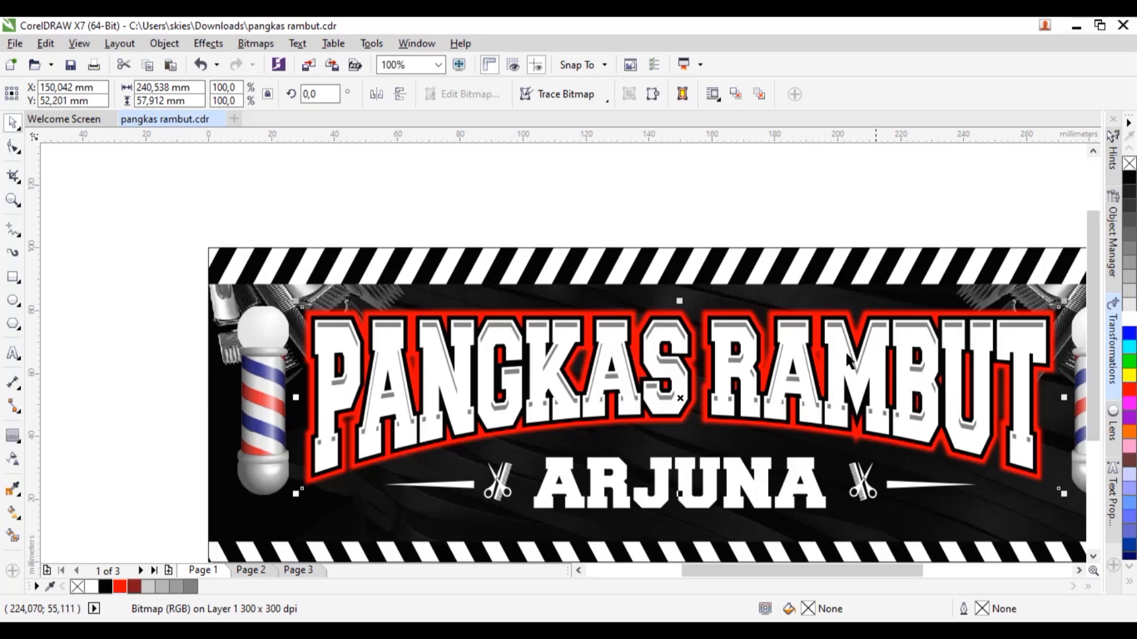
{"action": "scroll", "coordinate": [57, 406], "scroll_direction": "up", "scroll_amount": 1}
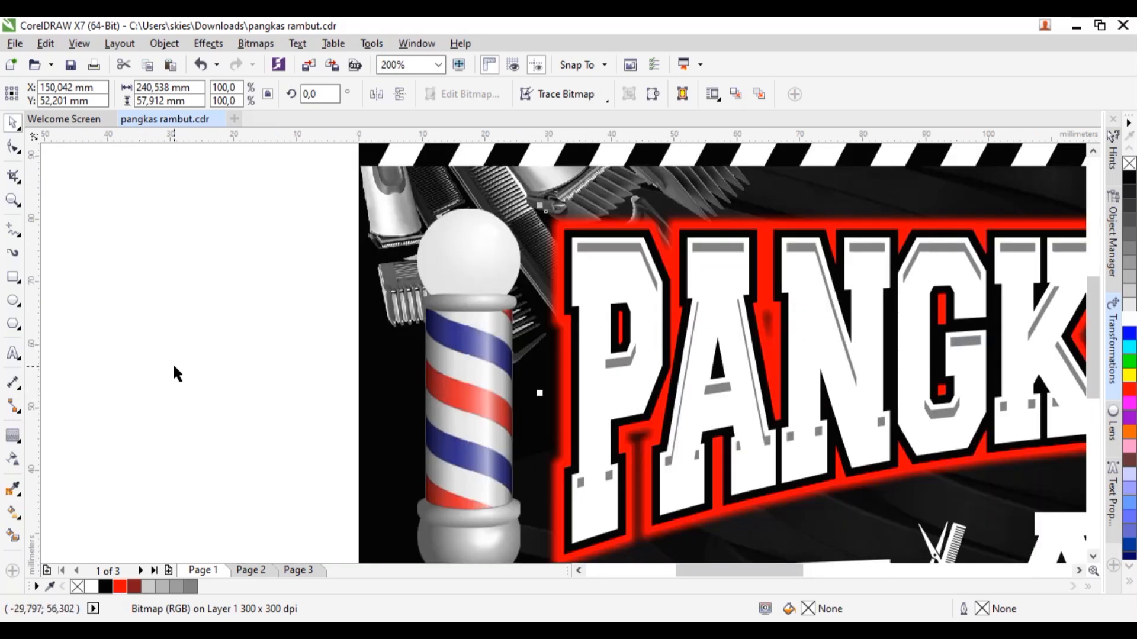
{"action": "key", "text": "ctrl+z"}
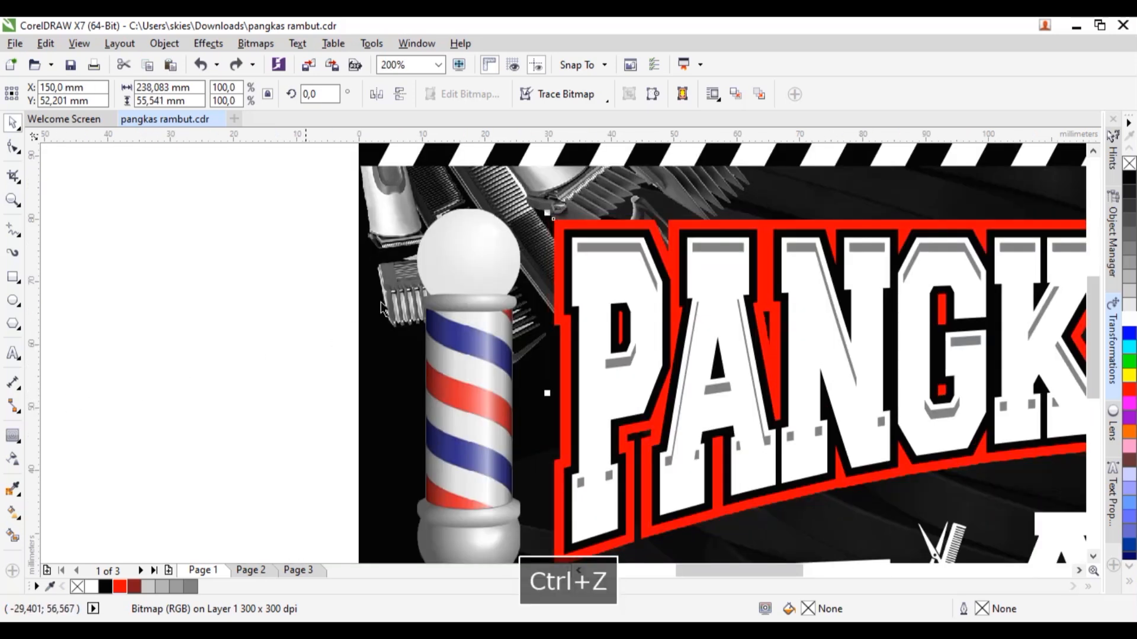
- Apply a Gaussian blur with an 18-pixel radius to the red contour bitmap for a soft glow
{"action": "left_click", "coordinate": [256, 44]}
{"action": "mouse_move", "coordinate": [355, 402]}
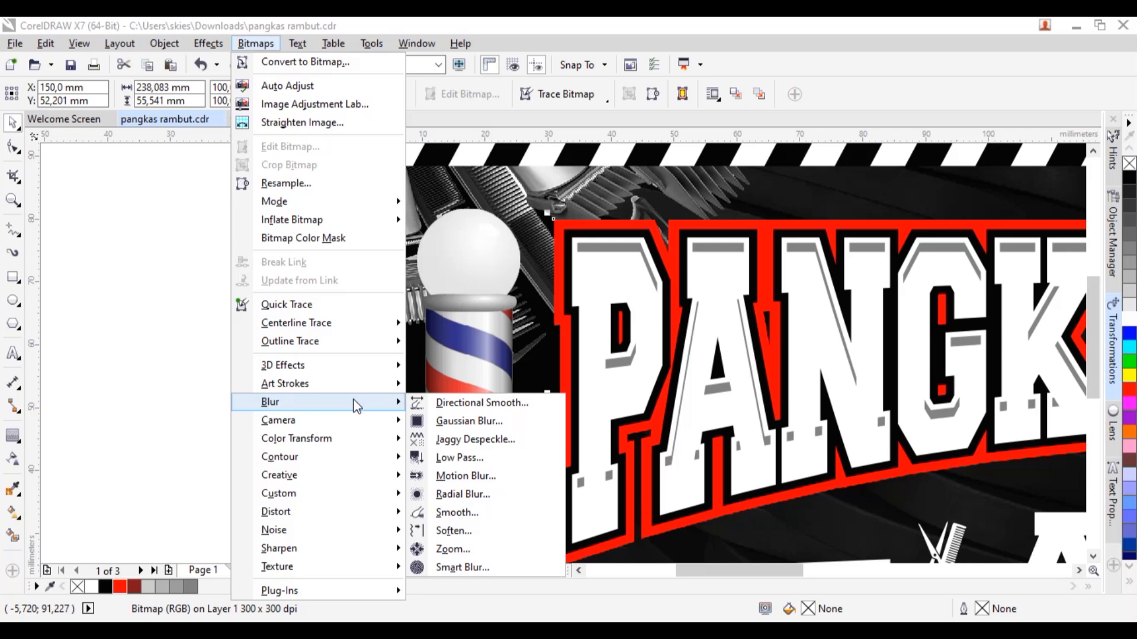
{"action": "left_click", "coordinate": [414, 423]}
{"action": "left_click_drag", "start_coordinate": [593, 271], "coordinate": [627, 424]}
{"action": "left_click", "coordinate": [524, 465]}
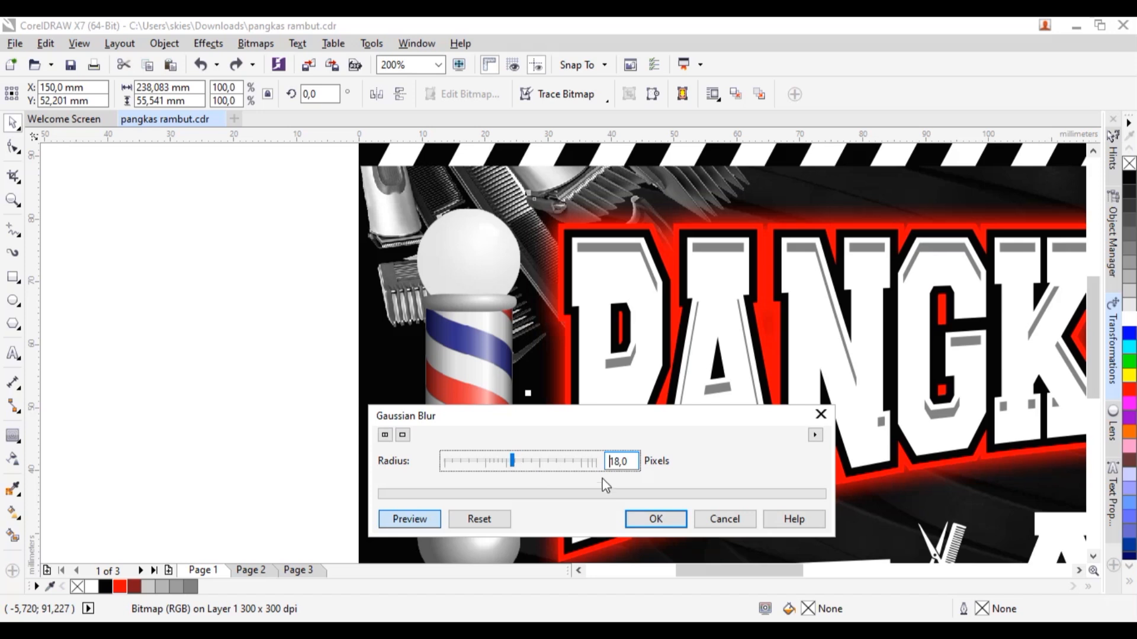
{"action": "left_click", "coordinate": [631, 523]}
- Deselect the glow bitmap, frame the whole banner and save the document
{"action": "scroll", "coordinate": [329, 346], "scroll_direction": "down", "scroll_amount": 4}
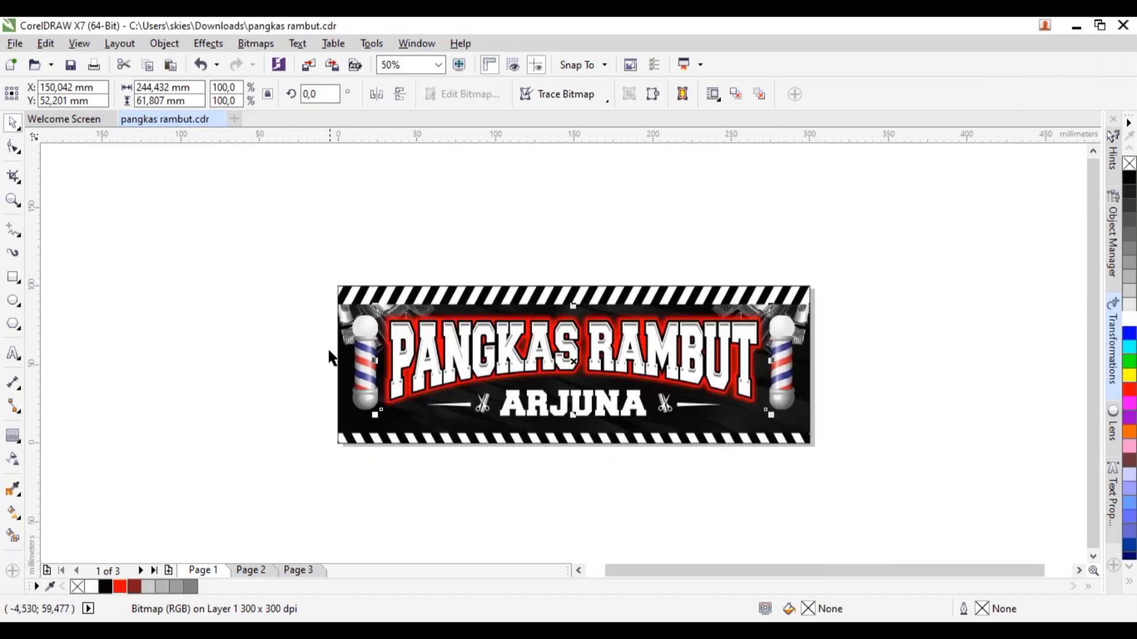
{"action": "key", "text": "z"}
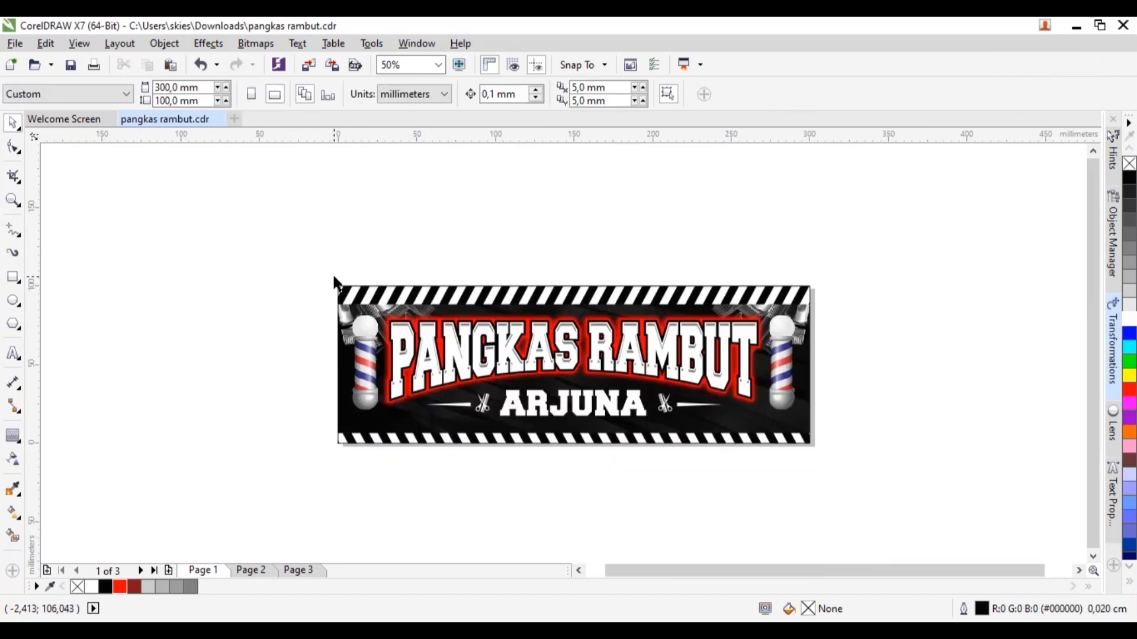
{"action": "left_click_drag", "start_coordinate": [361, 300], "coordinate": [821, 449]}
{"action": "left_click", "coordinate": [12, 122]}
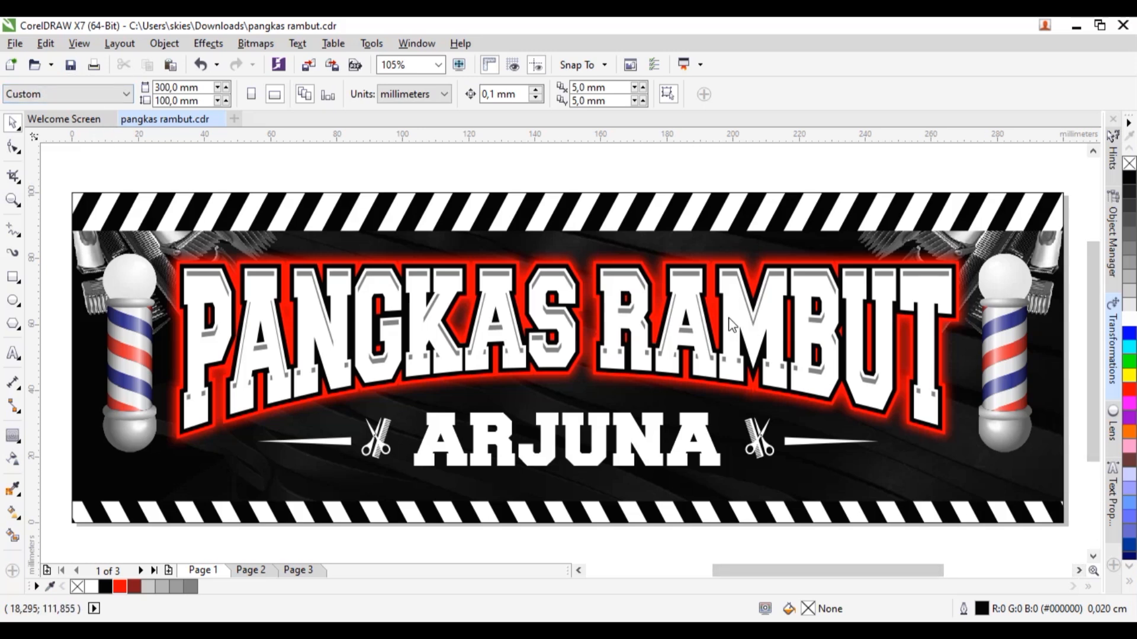
{"action": "key", "text": "ctrl+s"}
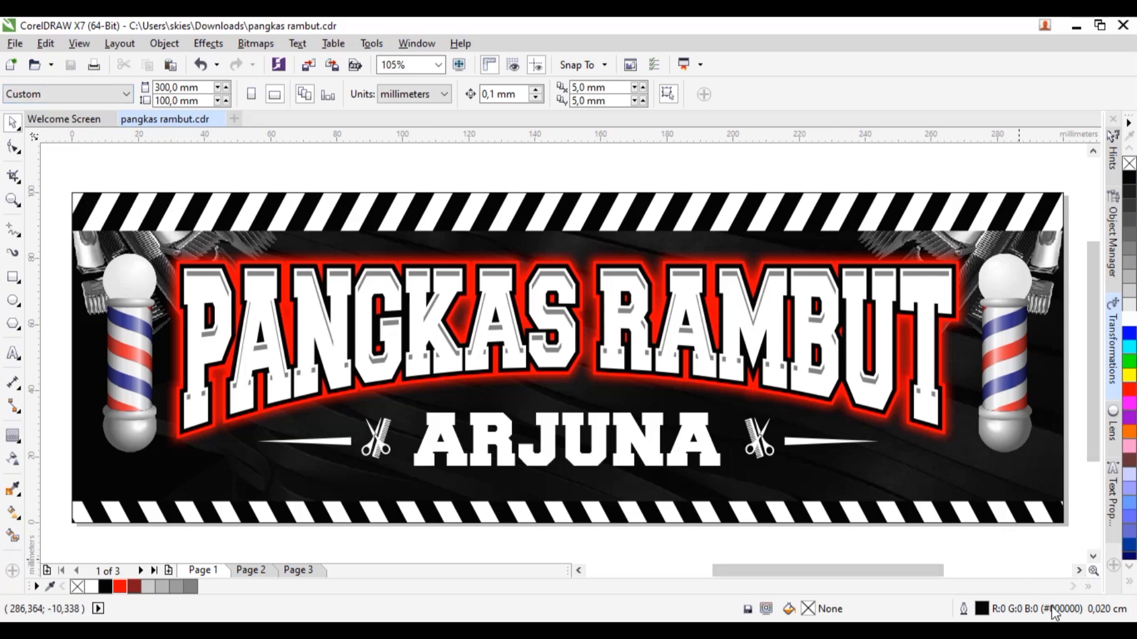